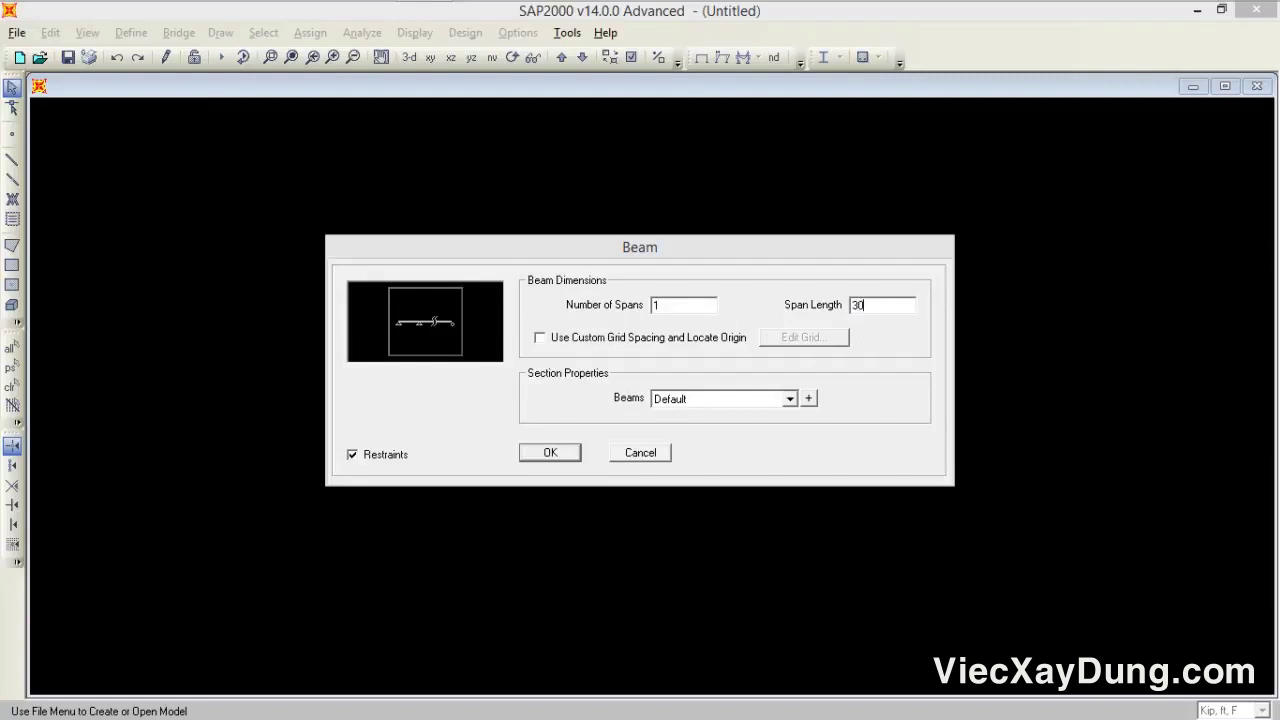
# - Create the one-span beam model with a 30 ft span length and select its frame in the X-Z plane
pyautogui.click(548, 454)
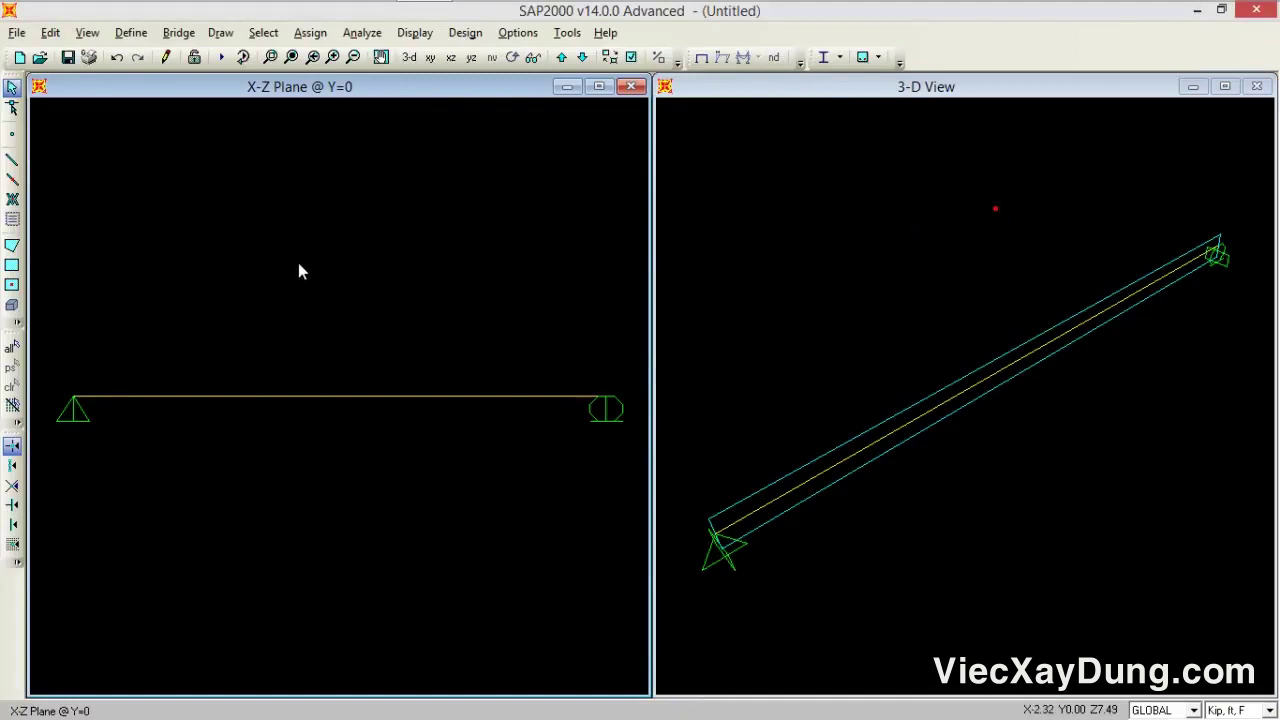
pyautogui.moveTo(375, 332); pyautogui.dragTo(316, 428)
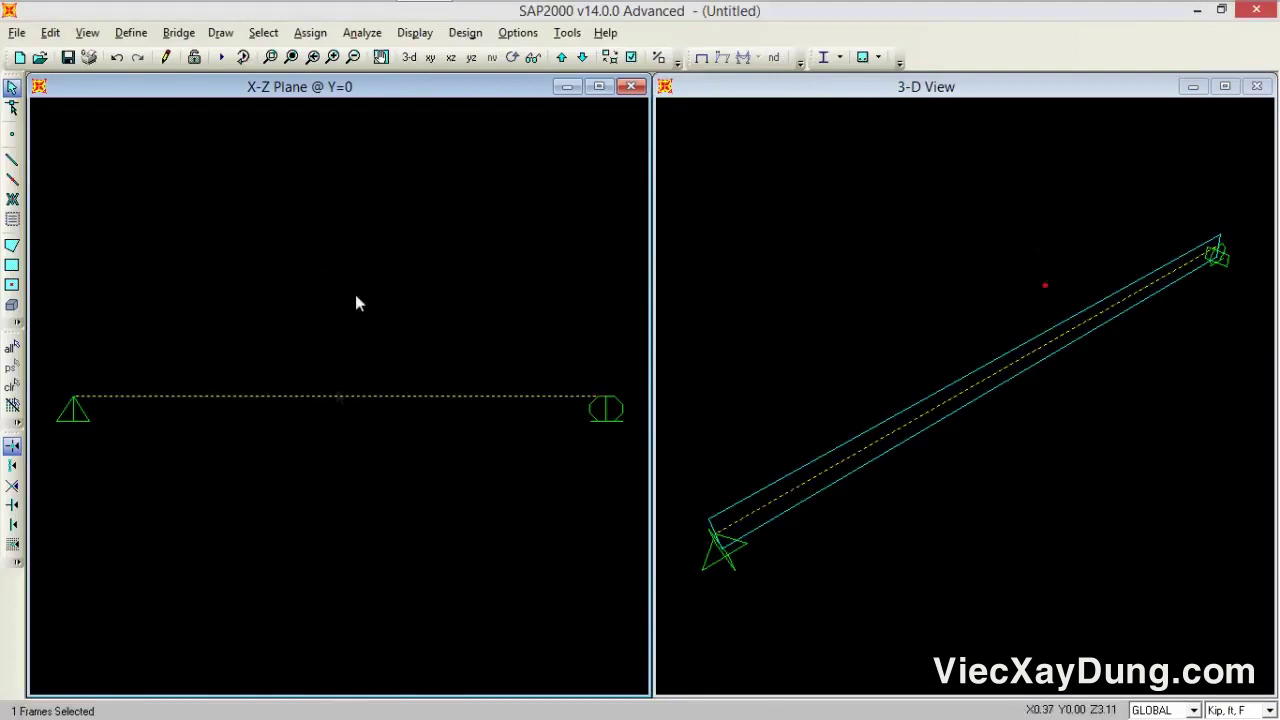
# - Open the 4000Psi concrete material for modification and set its units to Kip, in, F
pyautogui.click(130, 32)
pyautogui.click(139, 56)
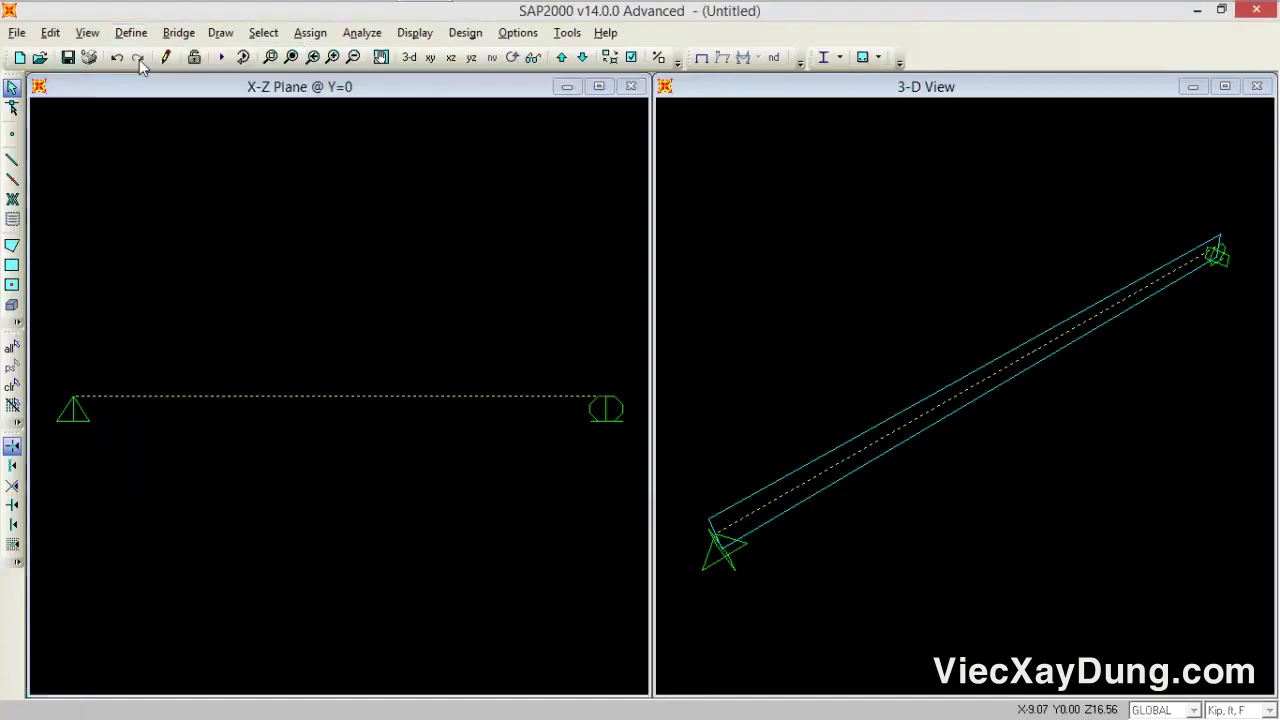
pyautogui.click(498, 289)
pyautogui.click(506, 302)
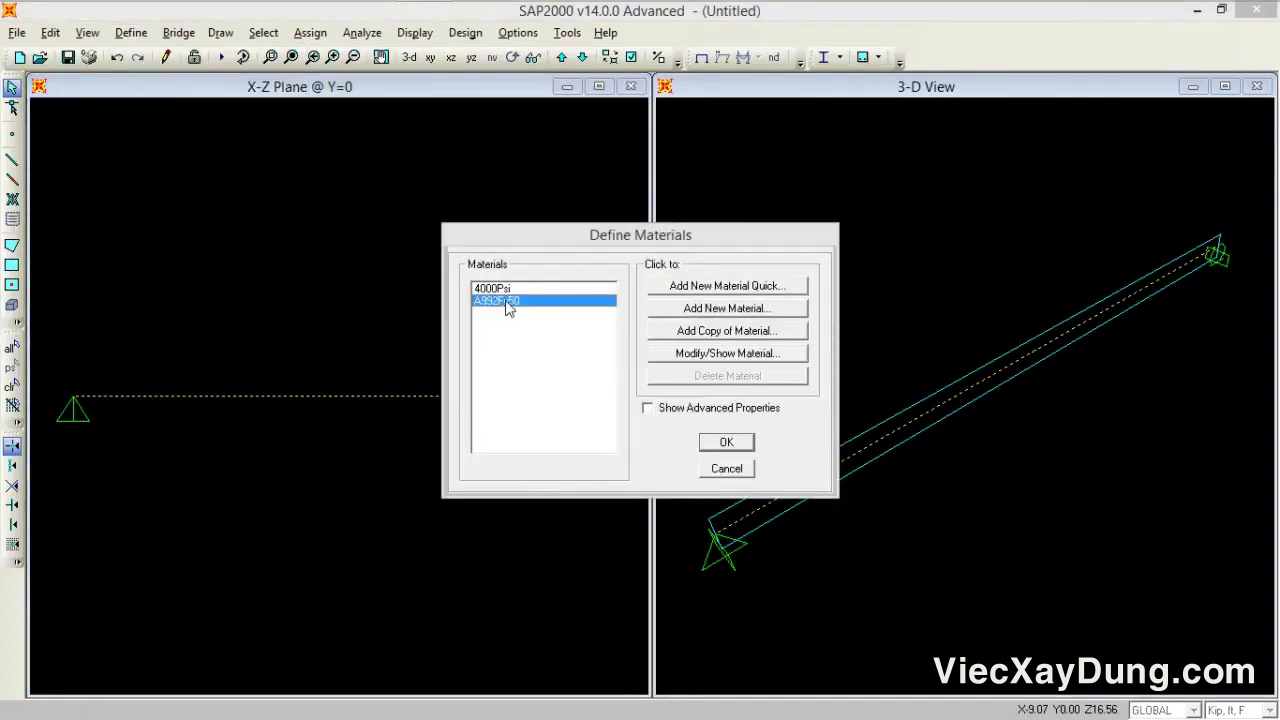
pyautogui.click(505, 294)
pyautogui.click(508, 302)
pyautogui.click(503, 290)
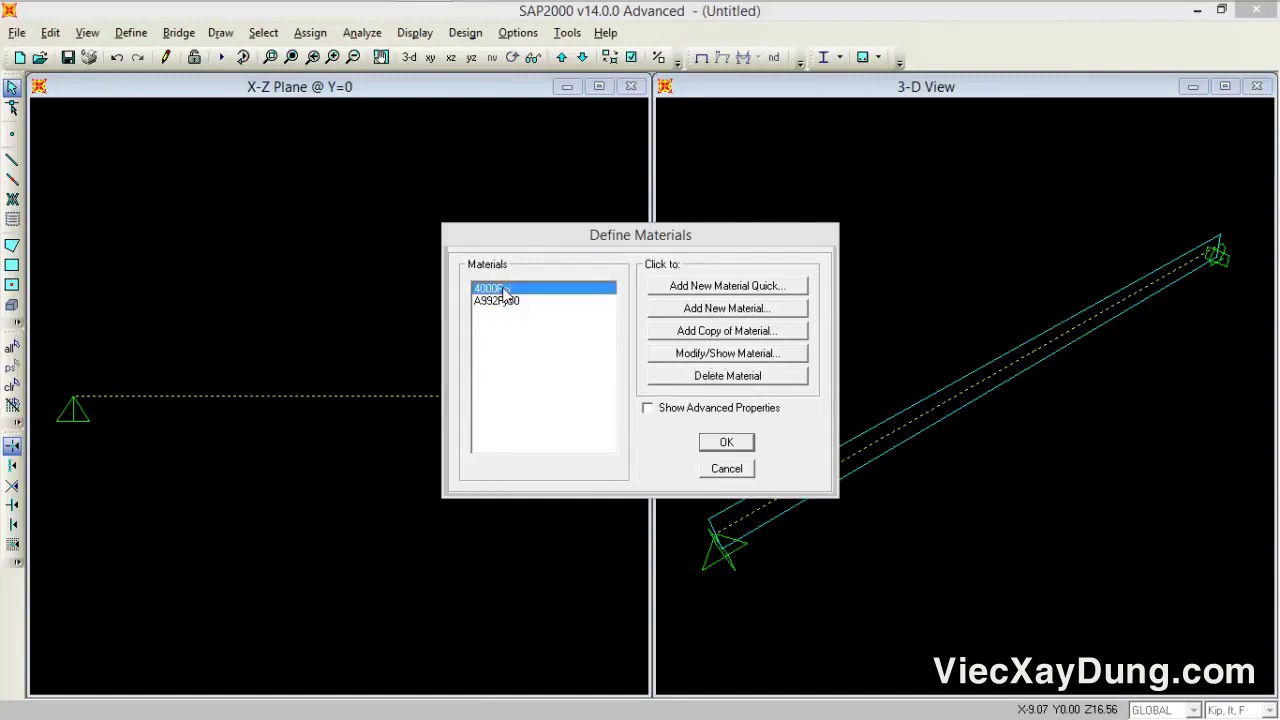
pyautogui.click(718, 355)
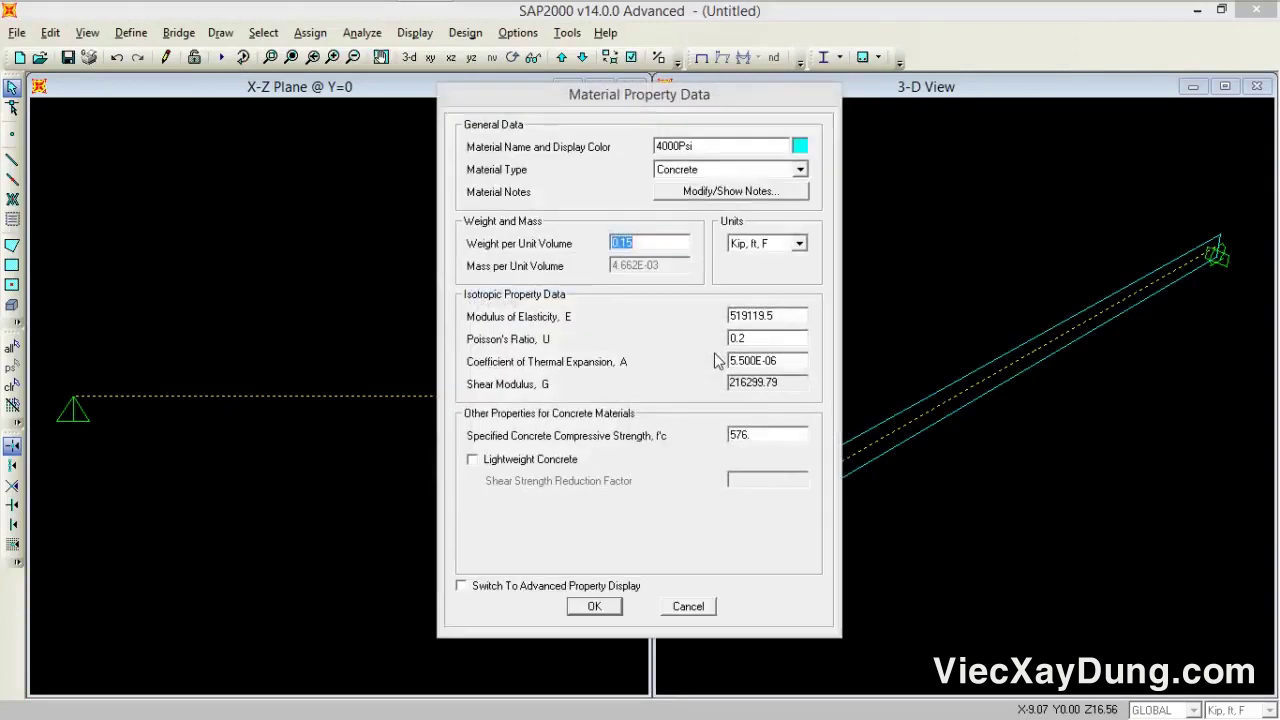
pyautogui.click(799, 244)
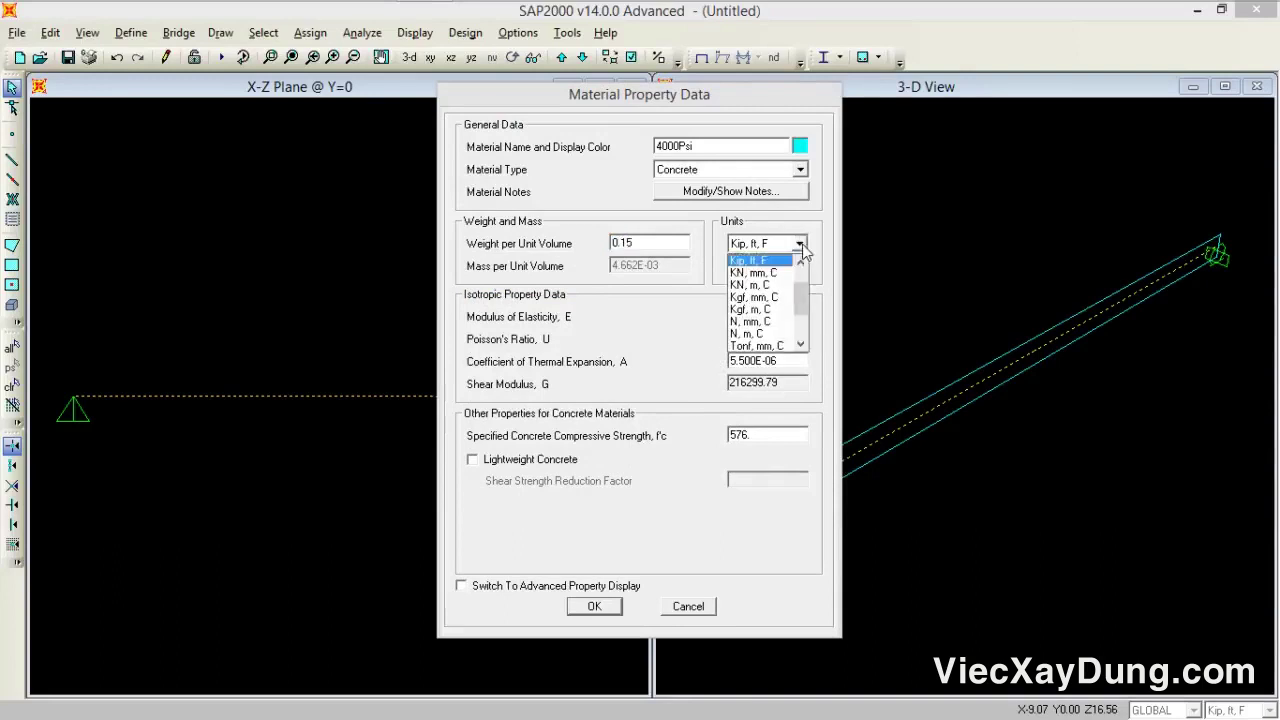
pyautogui.click(798, 265)
pyautogui.click(764, 263)
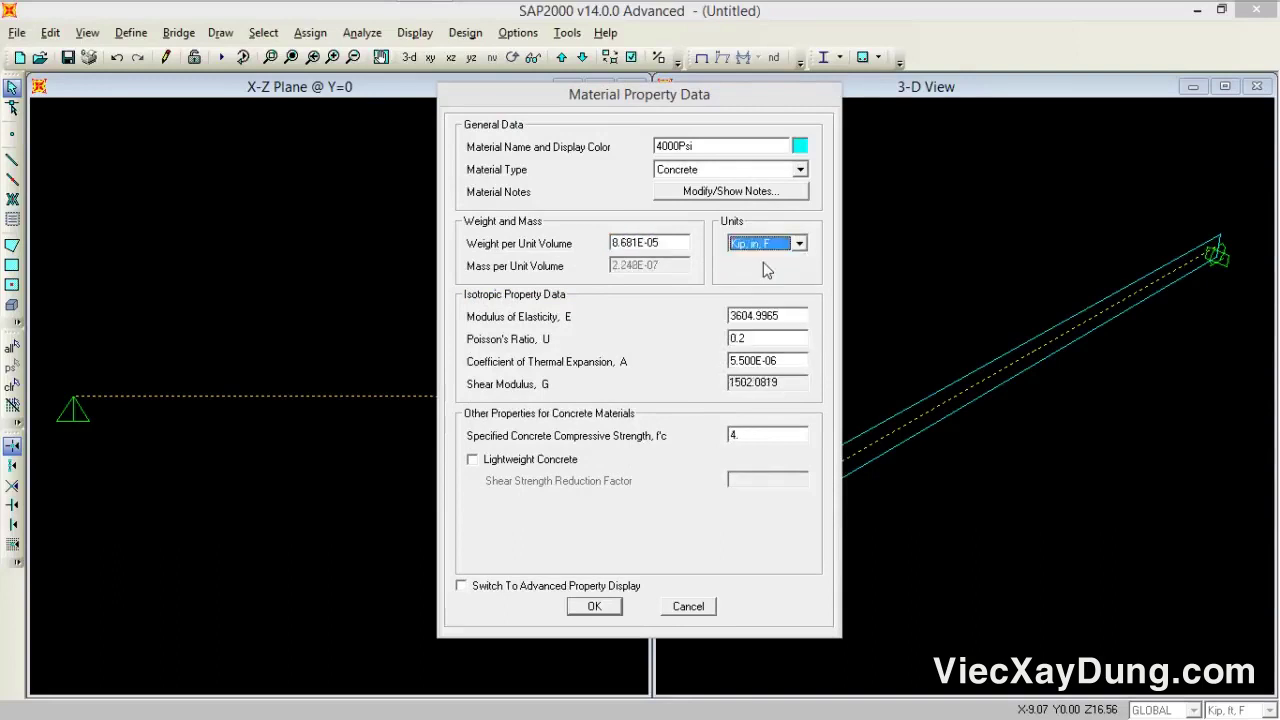
# - Rename the concrete material to 6000Psi, with a modulus of elasticity of 4400 and a compressive strength f'c of 6
pyautogui.click(658, 146)
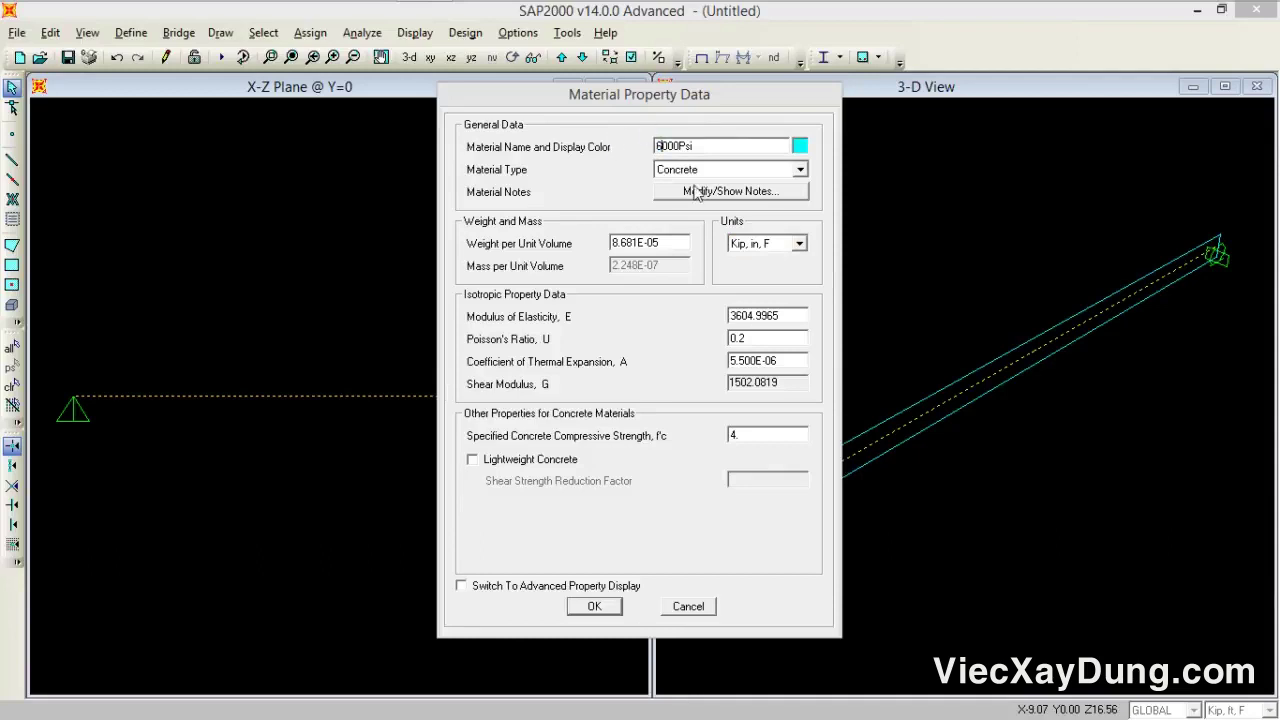
pyautogui.doubleClick(759, 315)
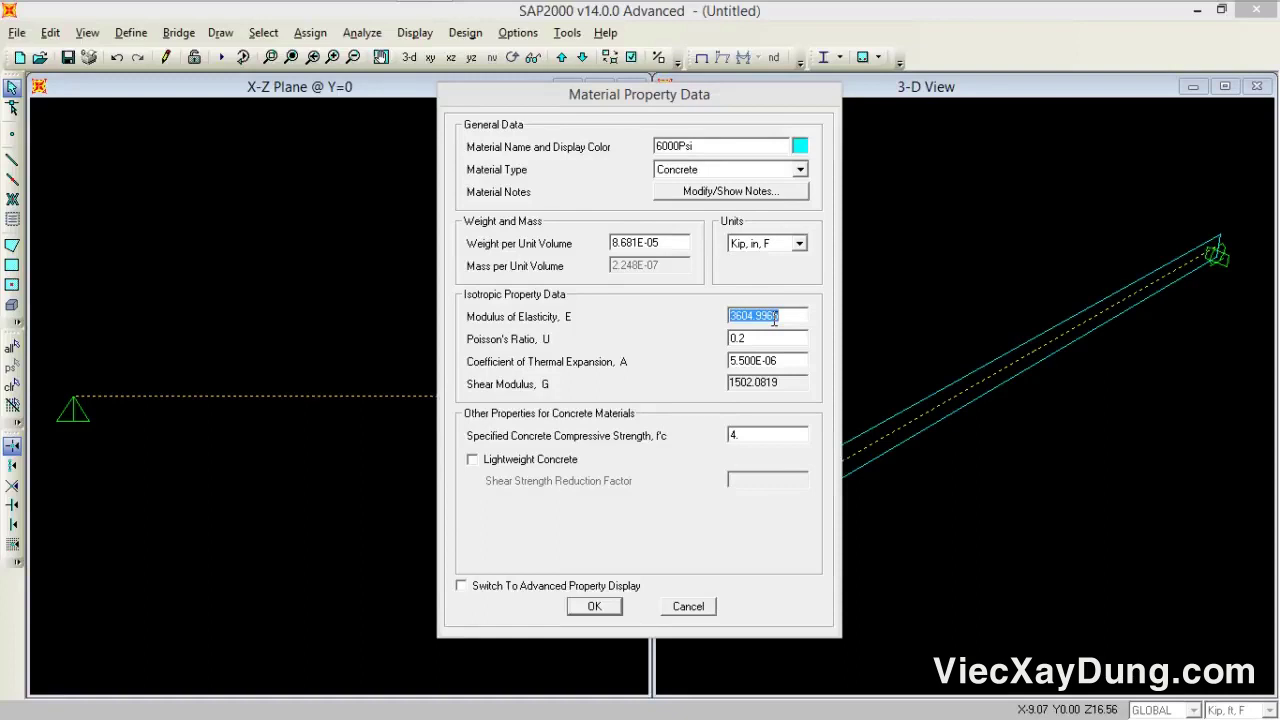
pyautogui.write('6')
pyautogui.write('4400')
pyautogui.doubleClick(744, 434)
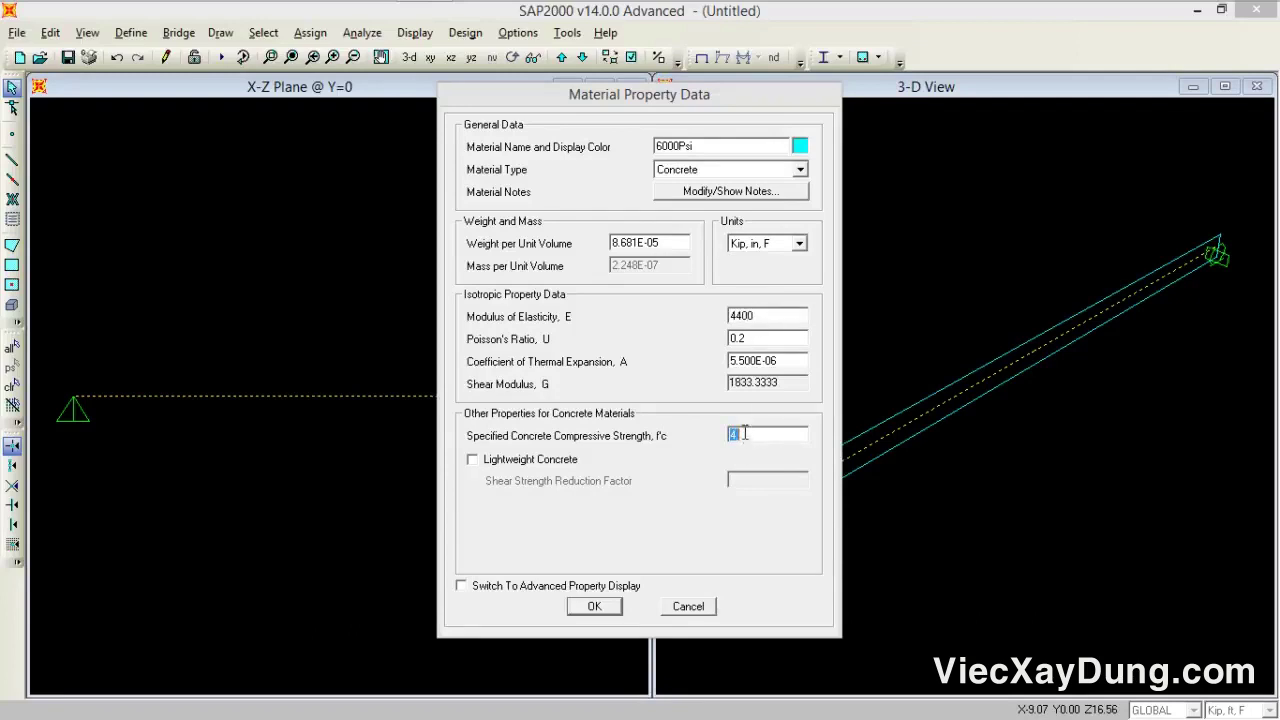
pyautogui.write('6')
pyautogui.click(594, 606)
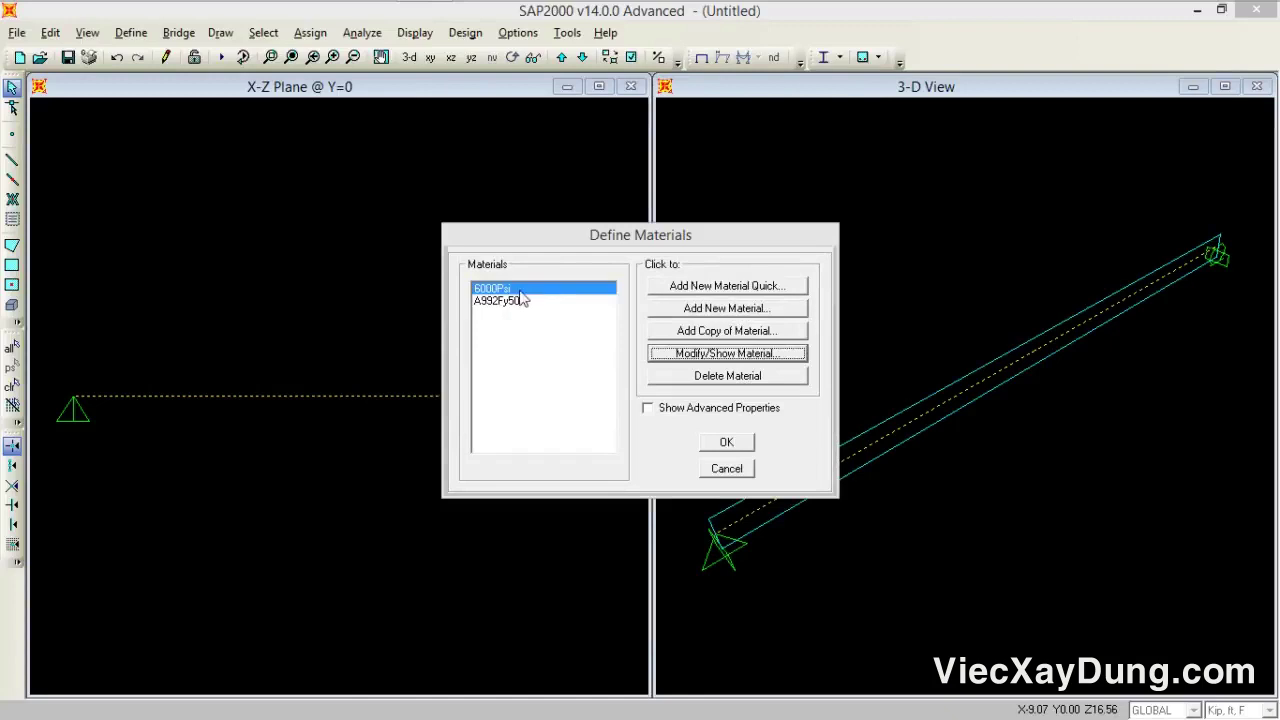
# - Add a new material named MAT and set its type to Tendon
pyautogui.click(717, 311)
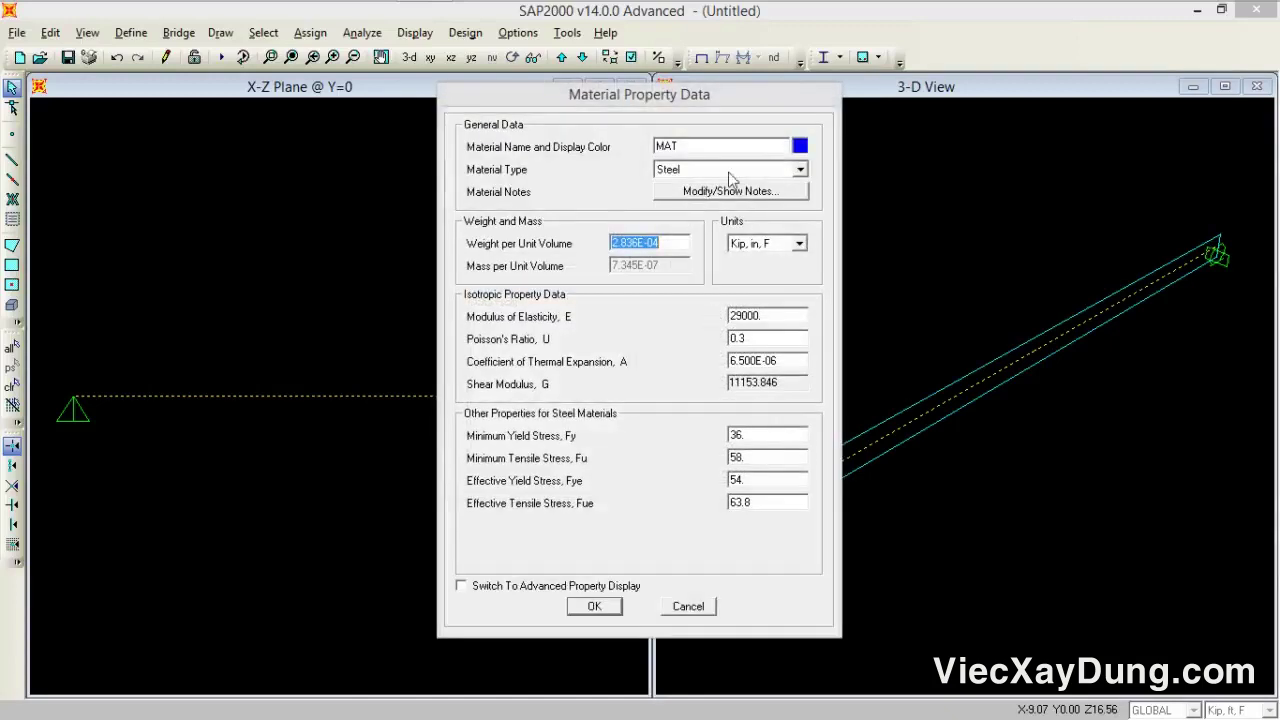
pyautogui.click(800, 170)
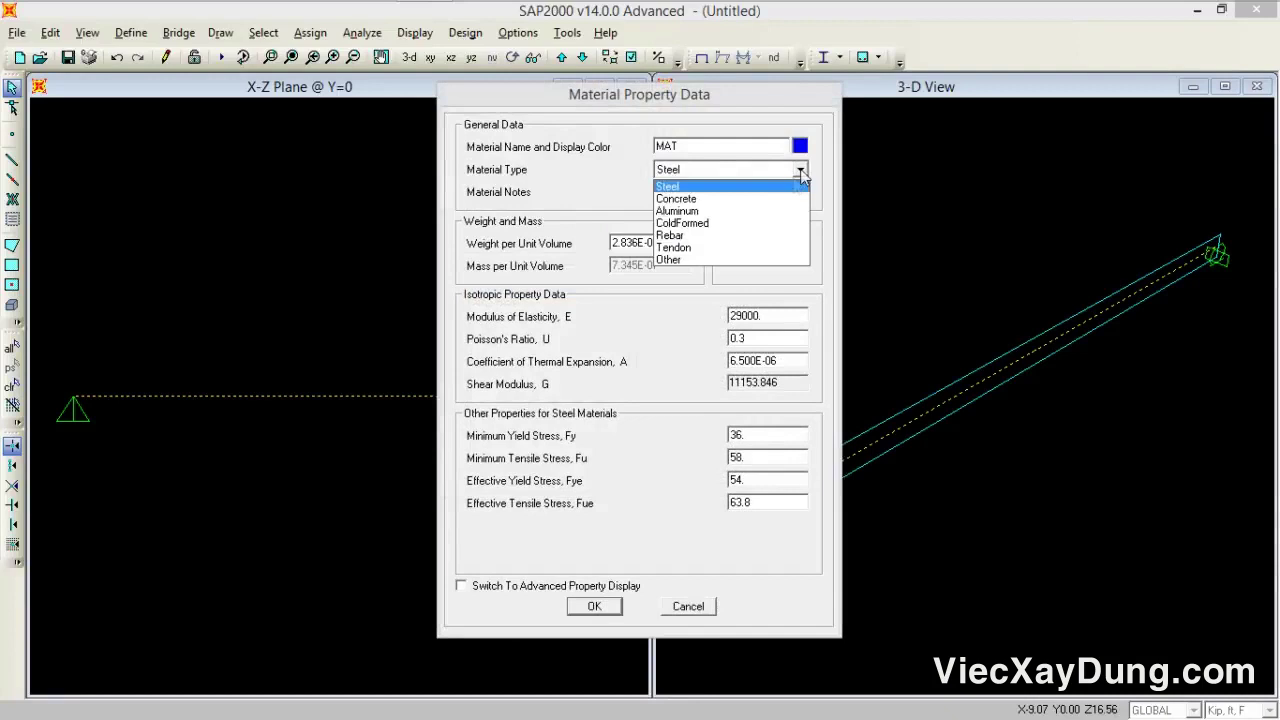
pyautogui.click(752, 248)
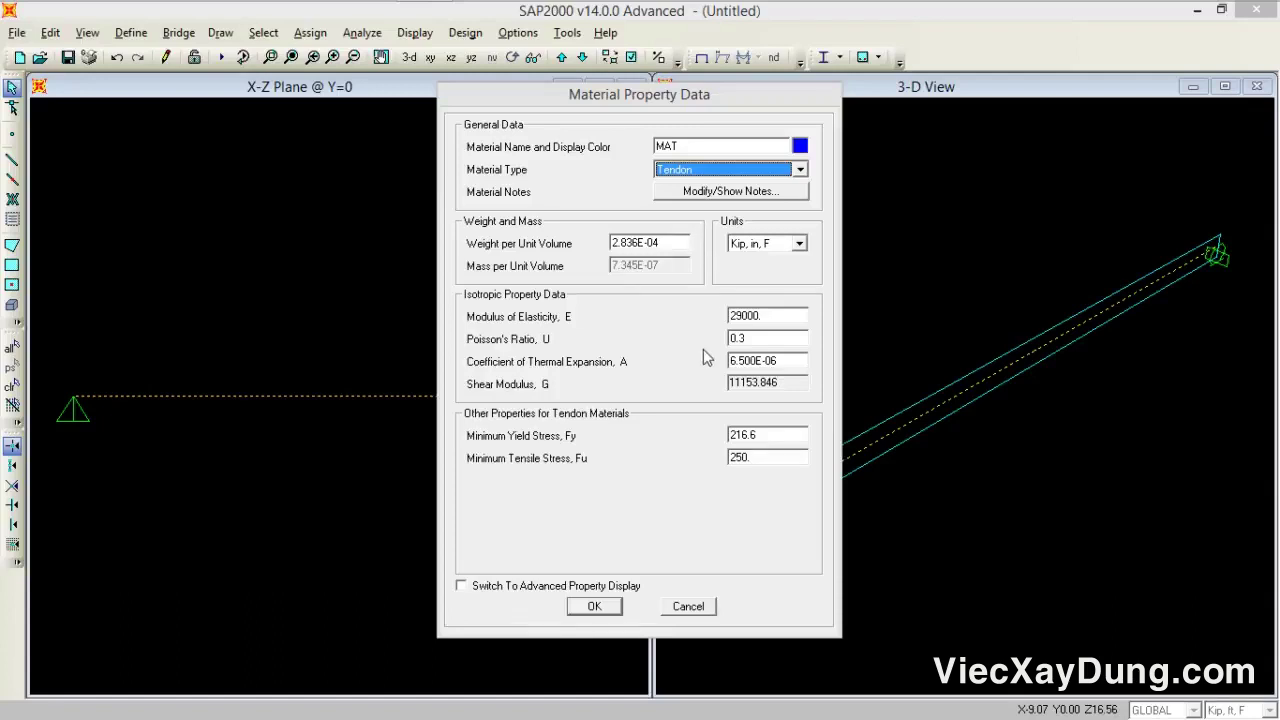
pyautogui.click(769, 318)
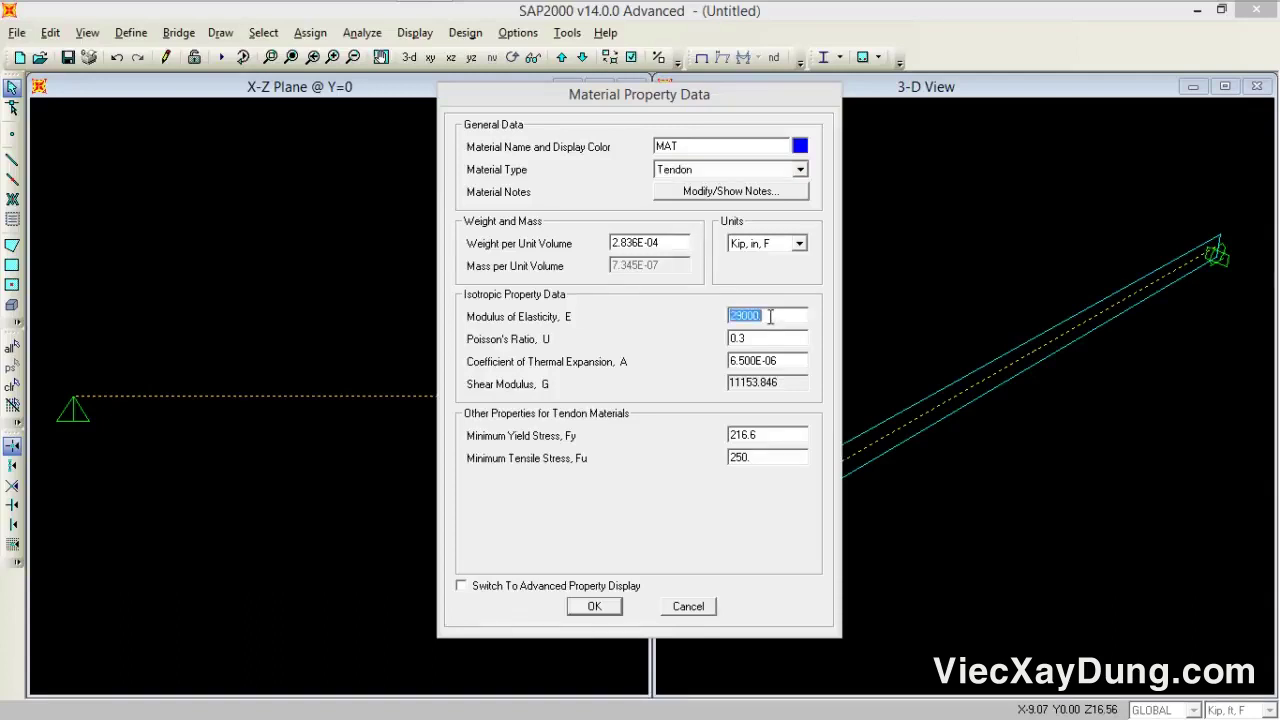
pyautogui.click(770, 362)
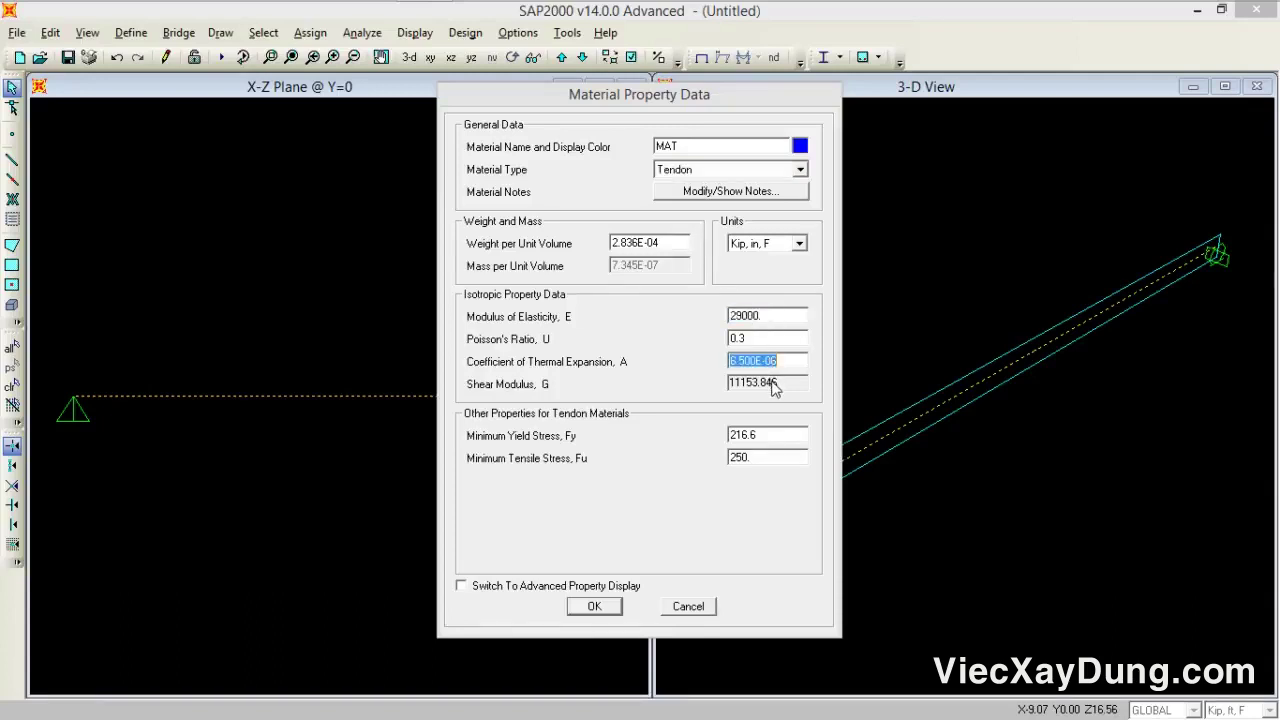
pyautogui.click(763, 437)
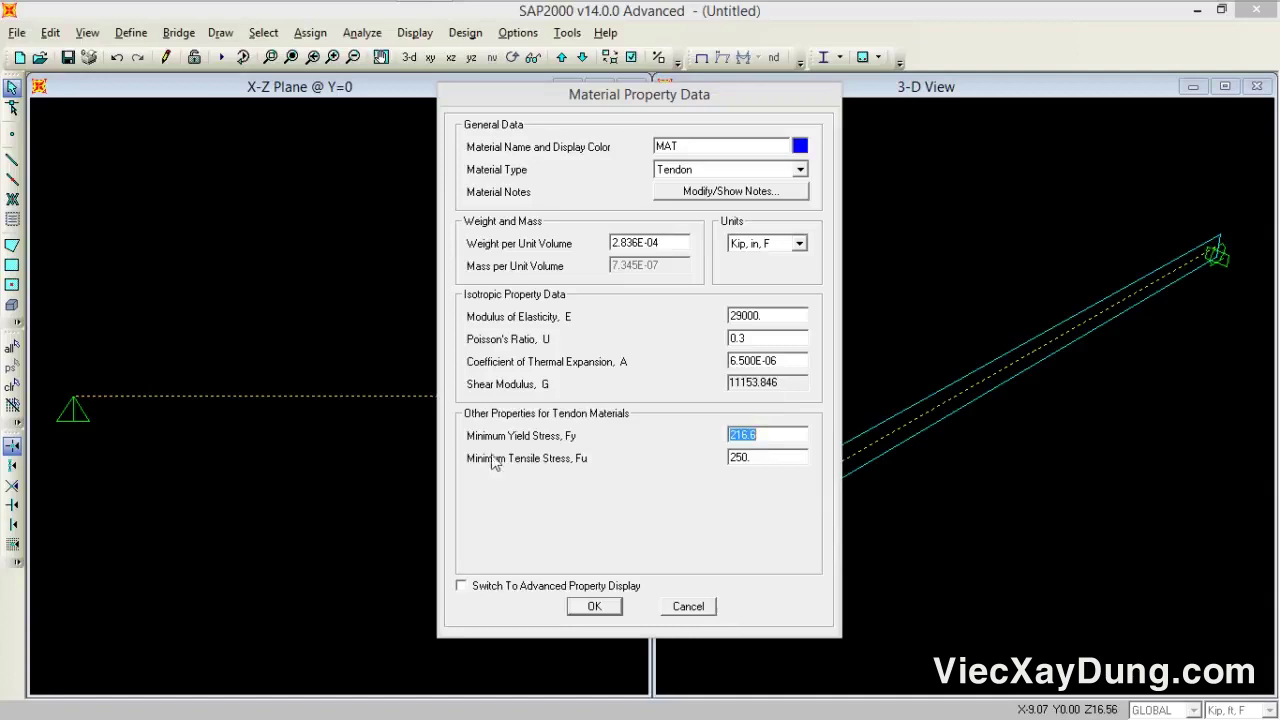
# - Set the tendon material's minimum yield stress to 270 and minimum tensile stress to 1.1*270, and save the material definitions
pyautogui.click(754, 455)
pyautogui.click(755, 436)
pyautogui.write('270')
pyautogui.click(757, 459)
pyautogui.write('1.1*270')
pyautogui.press('Tab')
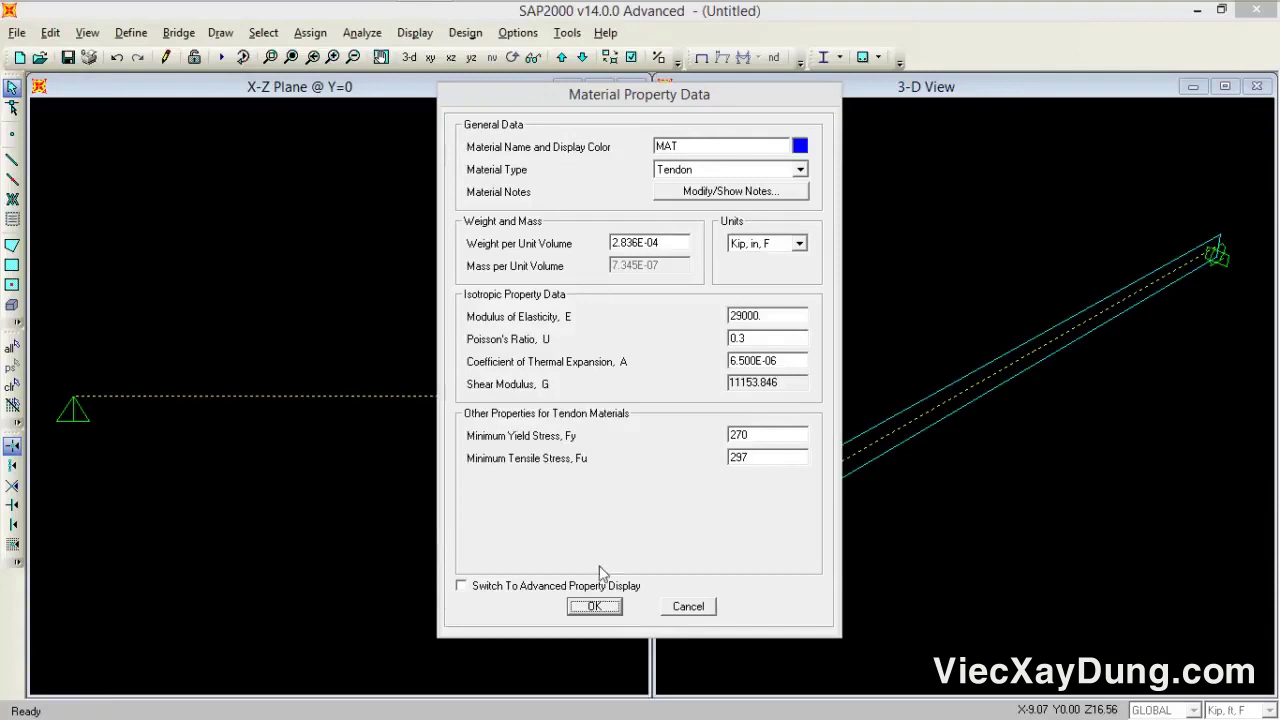
pyautogui.click(595, 606)
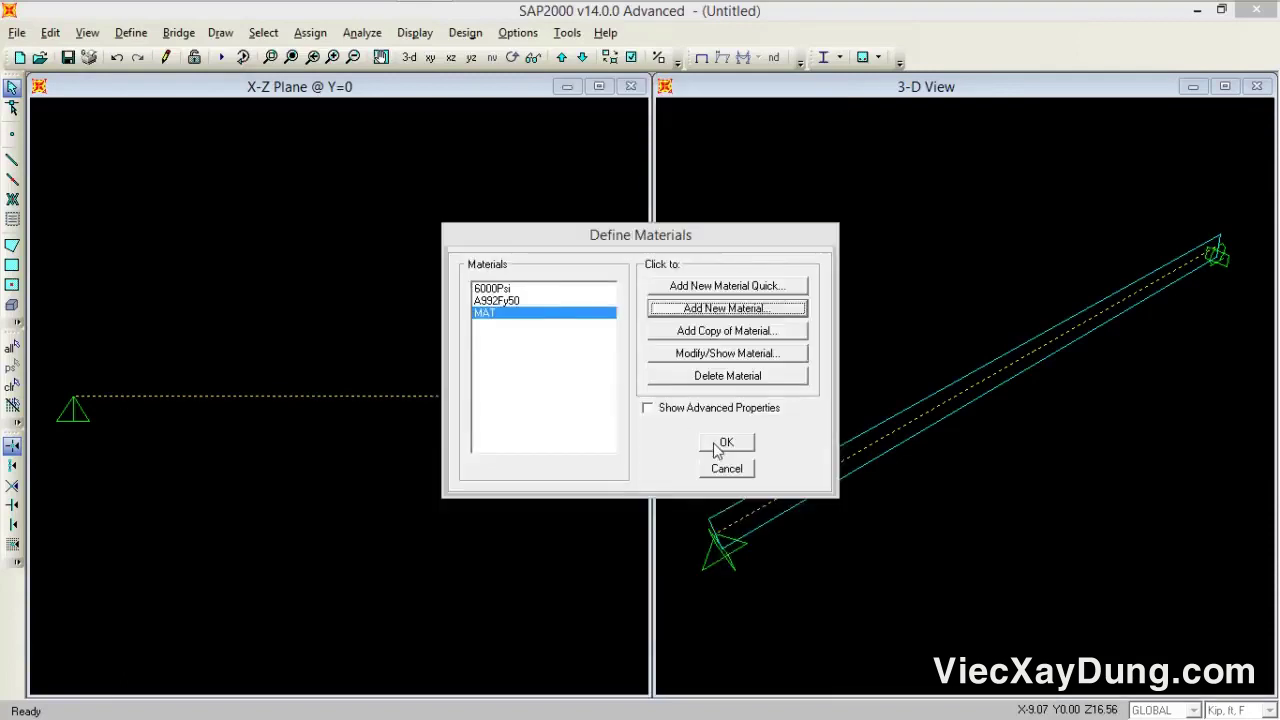
pyautogui.click(714, 444)
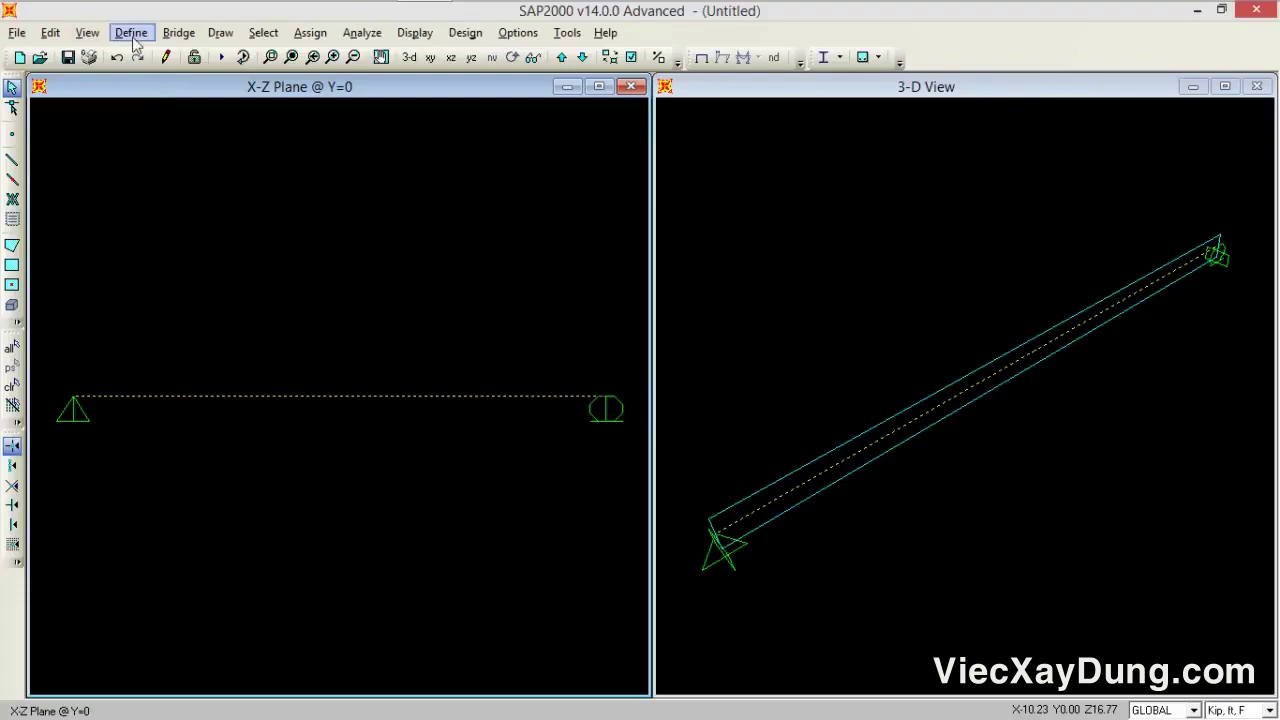
# - Start a new rectangular frame section of the Concrete property type
pyautogui.click(131, 32)
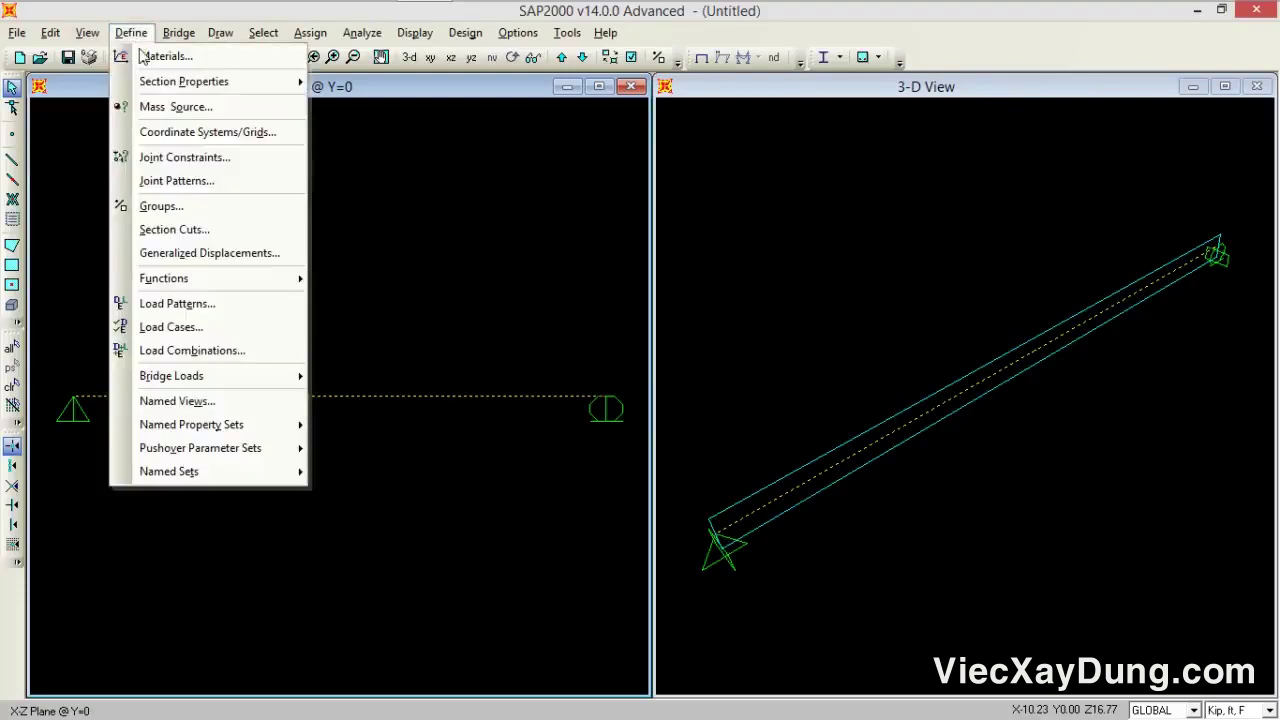
pyautogui.moveTo(178, 82)
pyautogui.click(326, 82)
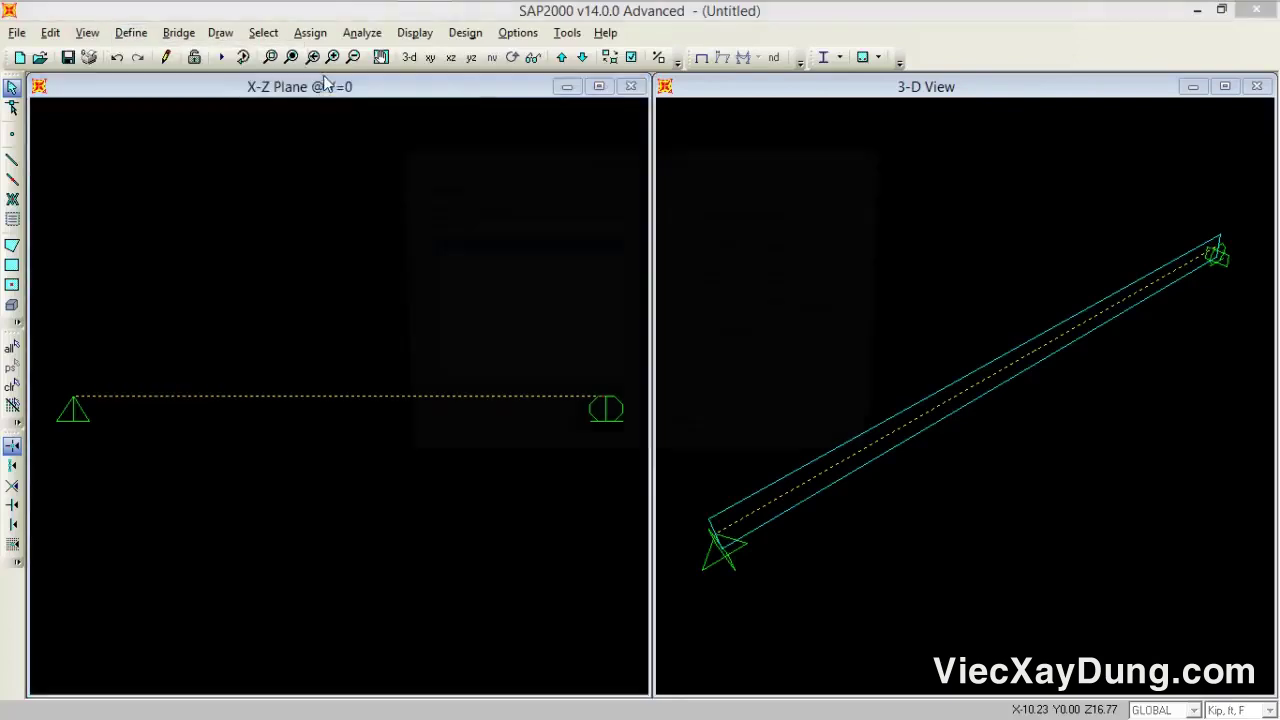
pyautogui.click(770, 251)
pyautogui.click(768, 179)
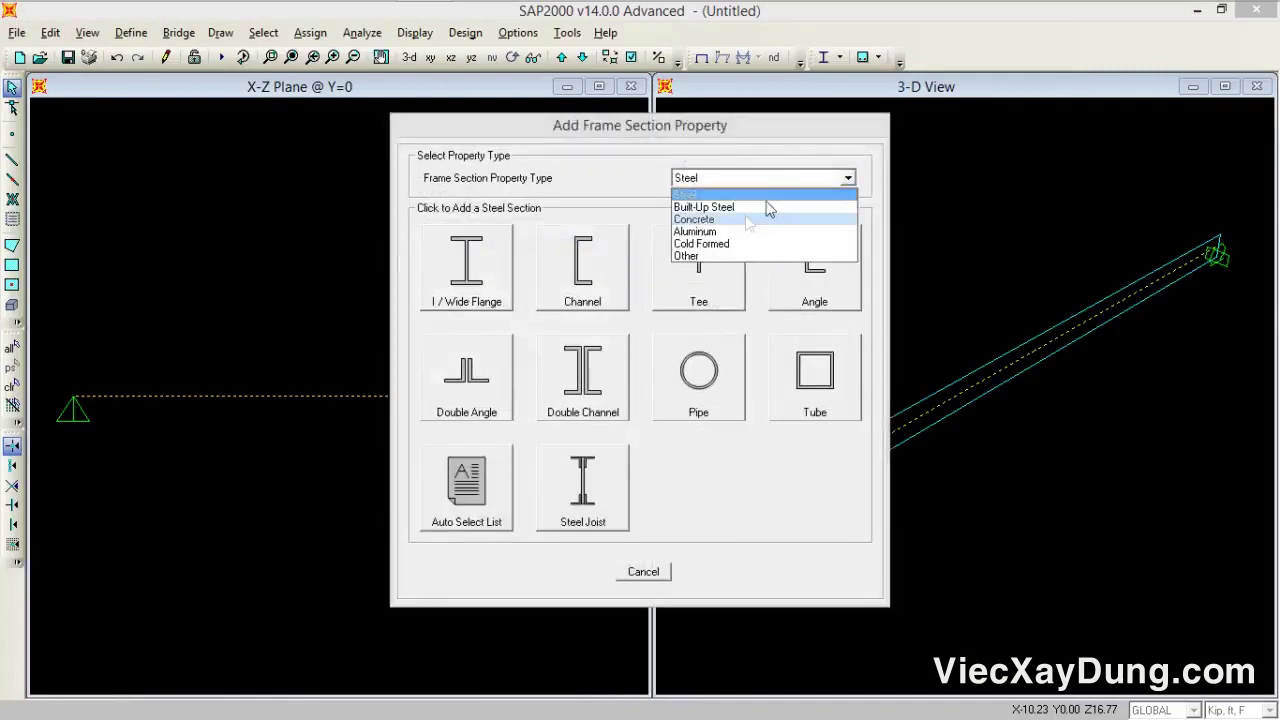
pyautogui.click(738, 220)
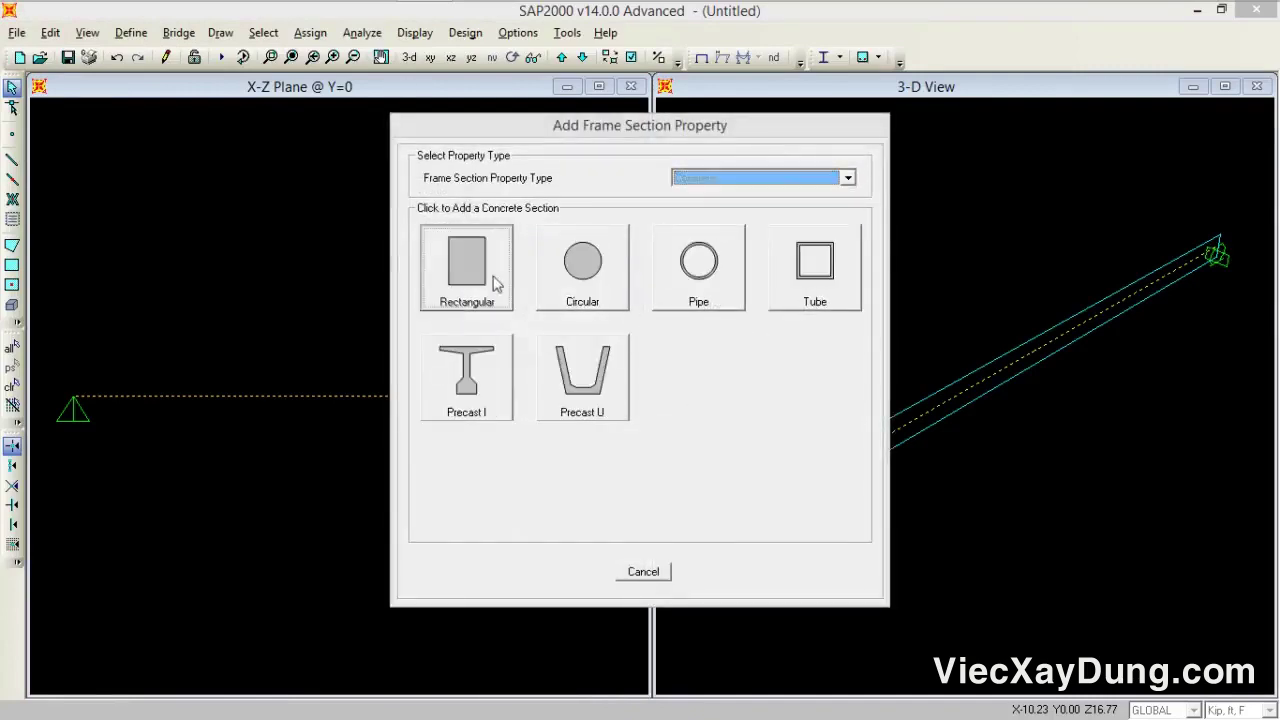
pyautogui.click(492, 281)
# - Set the rectangular section's depth to 2.5 and width to 1.5, and name it BEAM
pyautogui.doubleClick(618, 327)
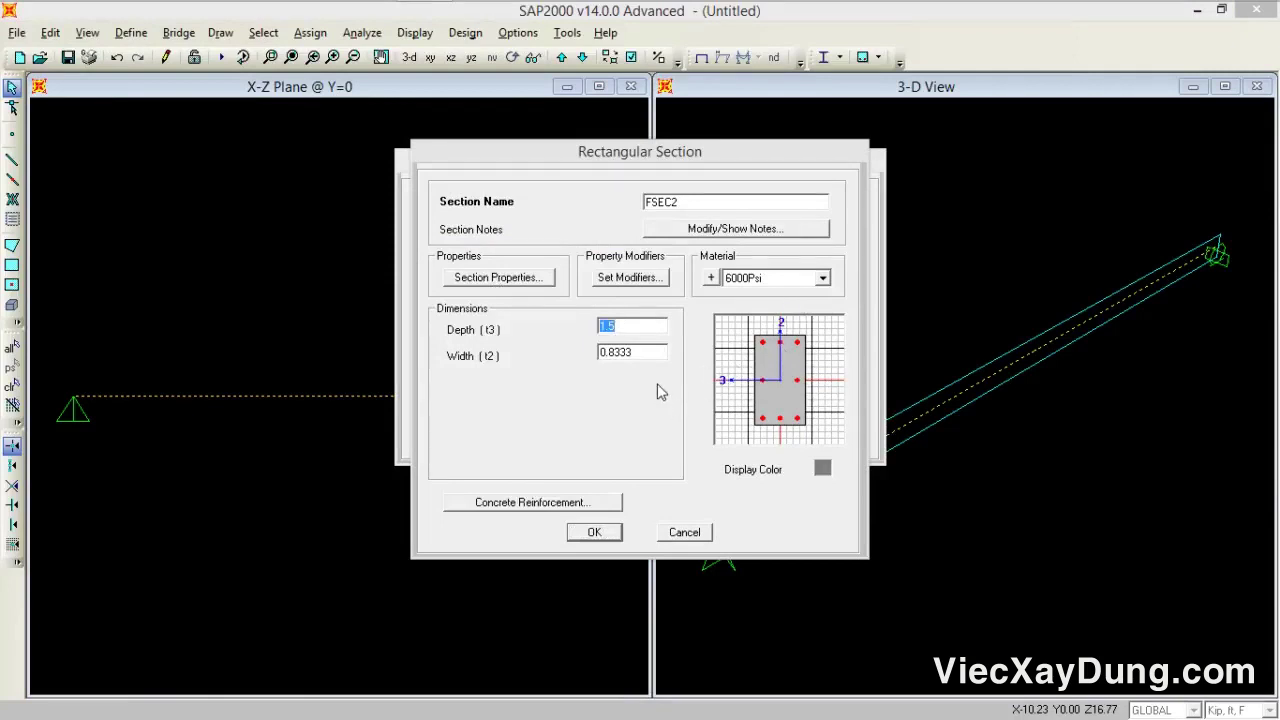
pyautogui.write('2')
pyautogui.press('Tab')
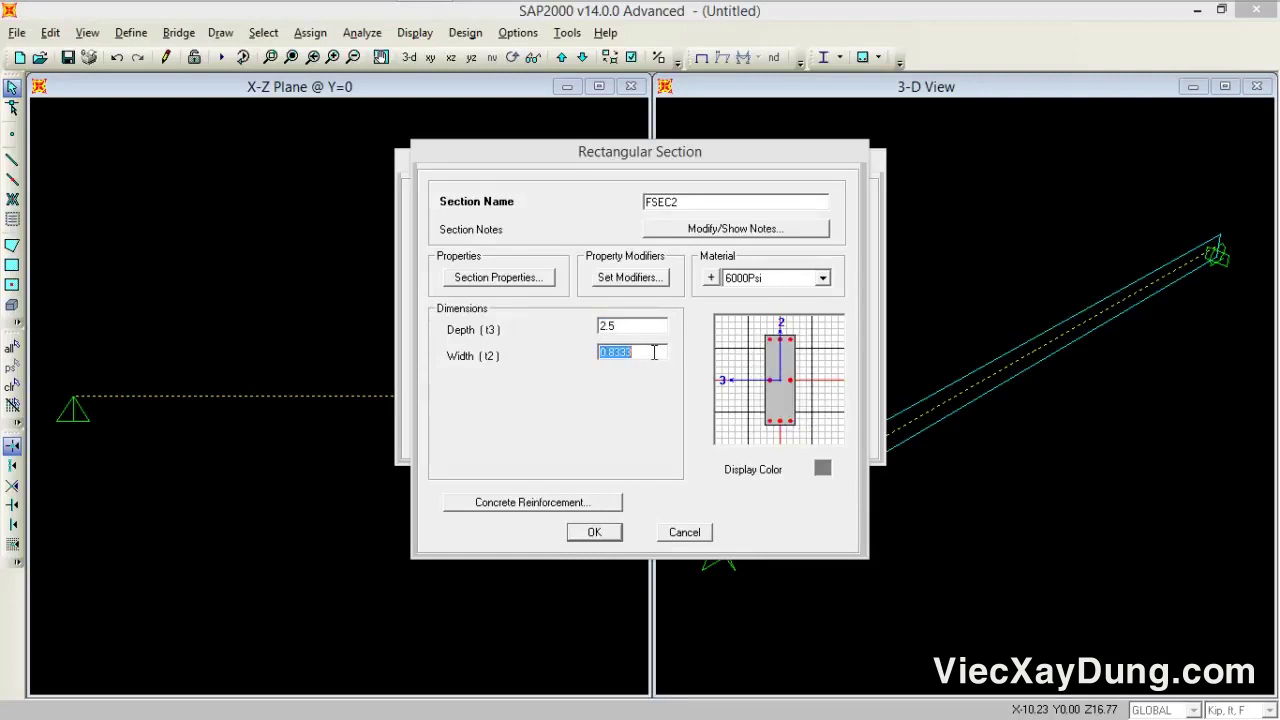
pyautogui.write('1.5')
pyautogui.doubleClick(680, 202)
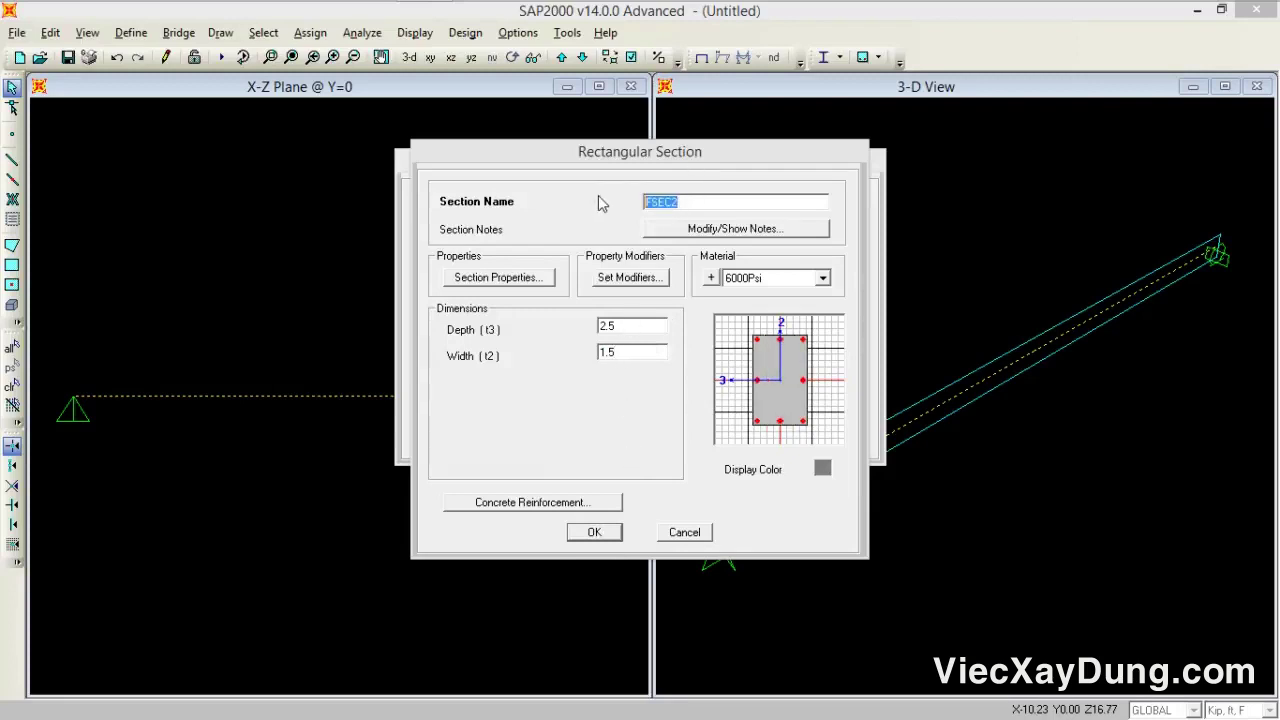
pyautogui.write('BEAM')
# - Set the BEAM section's concrete reinforcement design type to Beam (M3 Design Only)
pyautogui.click(590, 500)
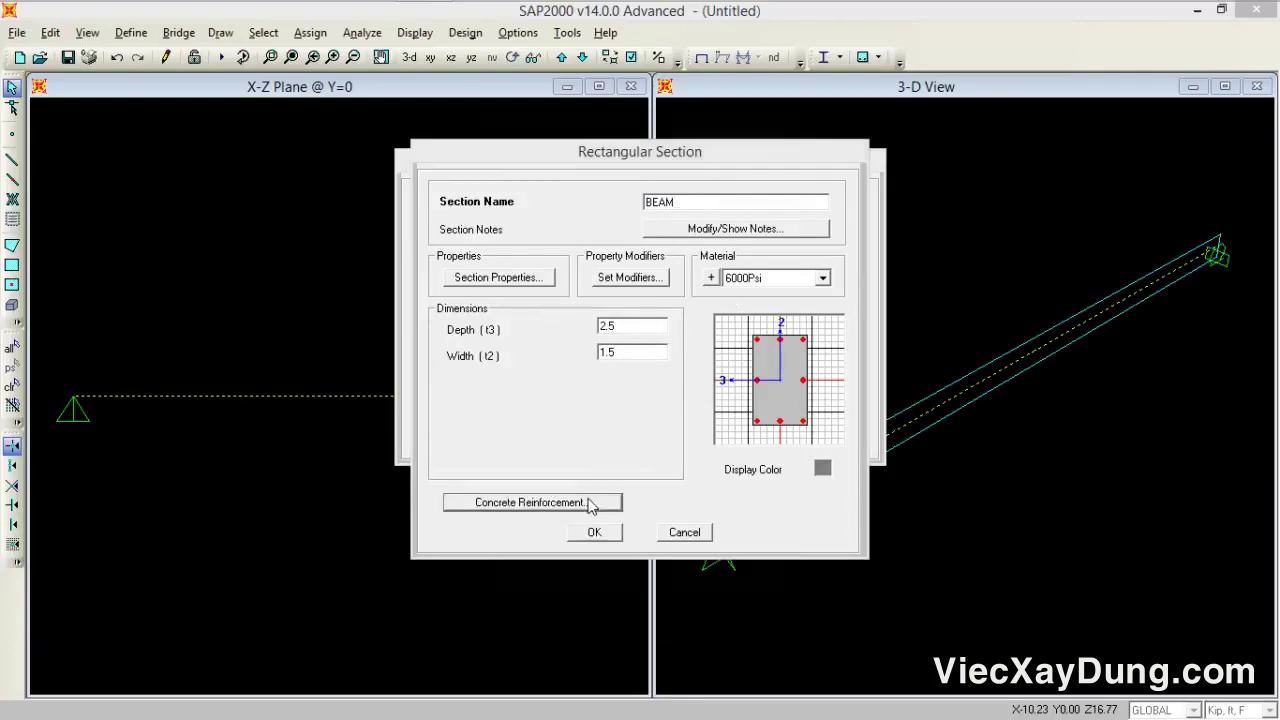
pyautogui.click(508, 236)
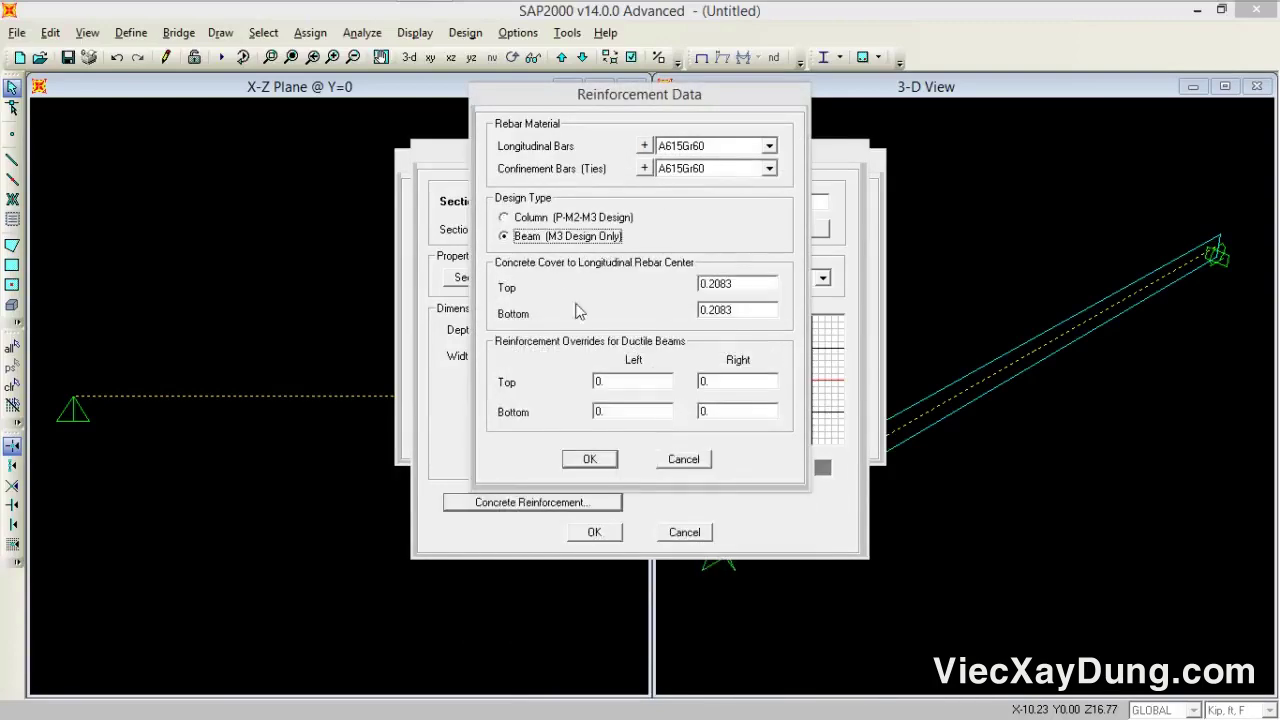
pyautogui.click(592, 459)
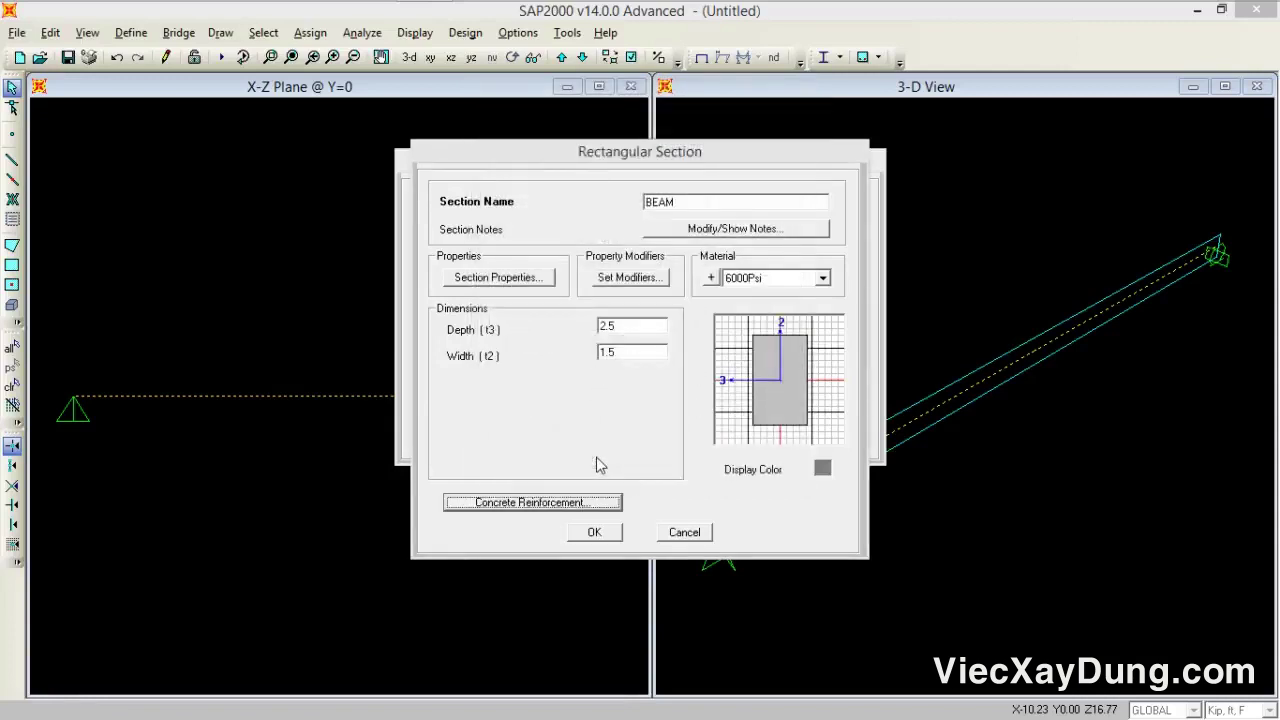
# - Choose 6000Psi as the BEAM section's material and save the frame section definitions
pyautogui.click(766, 278)
pyautogui.click(766, 289)
pyautogui.click(763, 284)
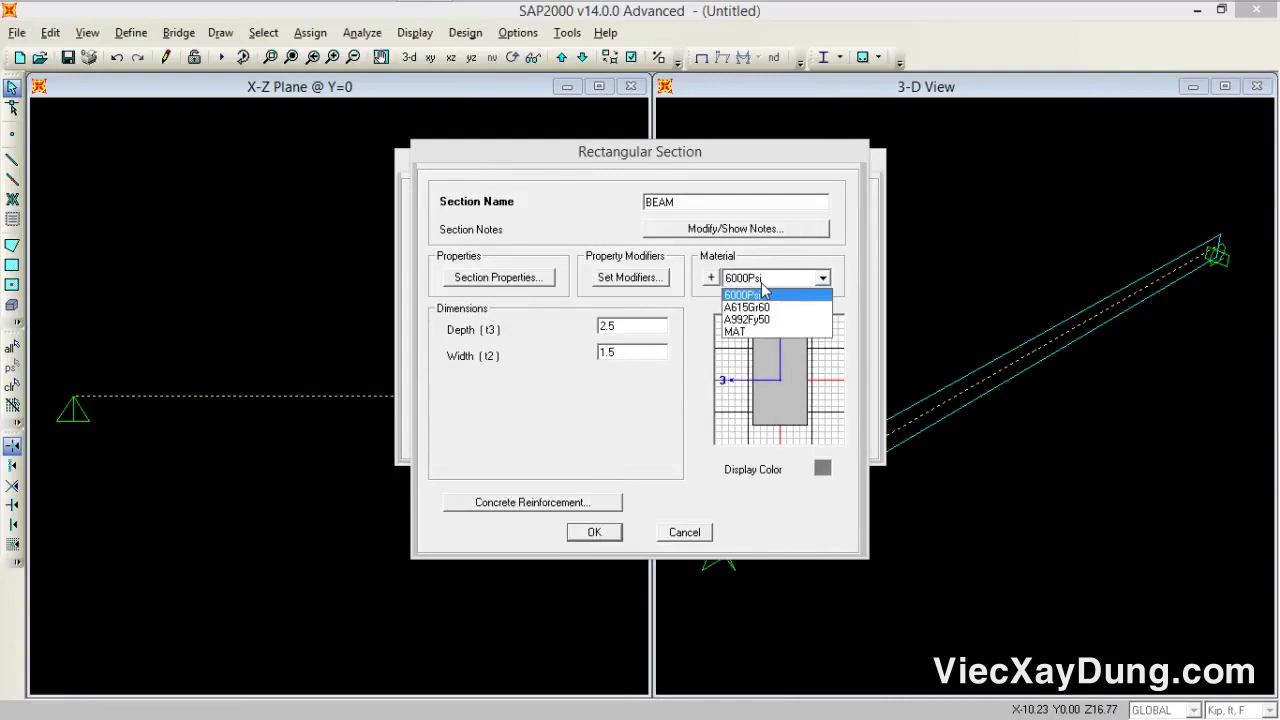
pyautogui.click(764, 291)
pyautogui.click(598, 534)
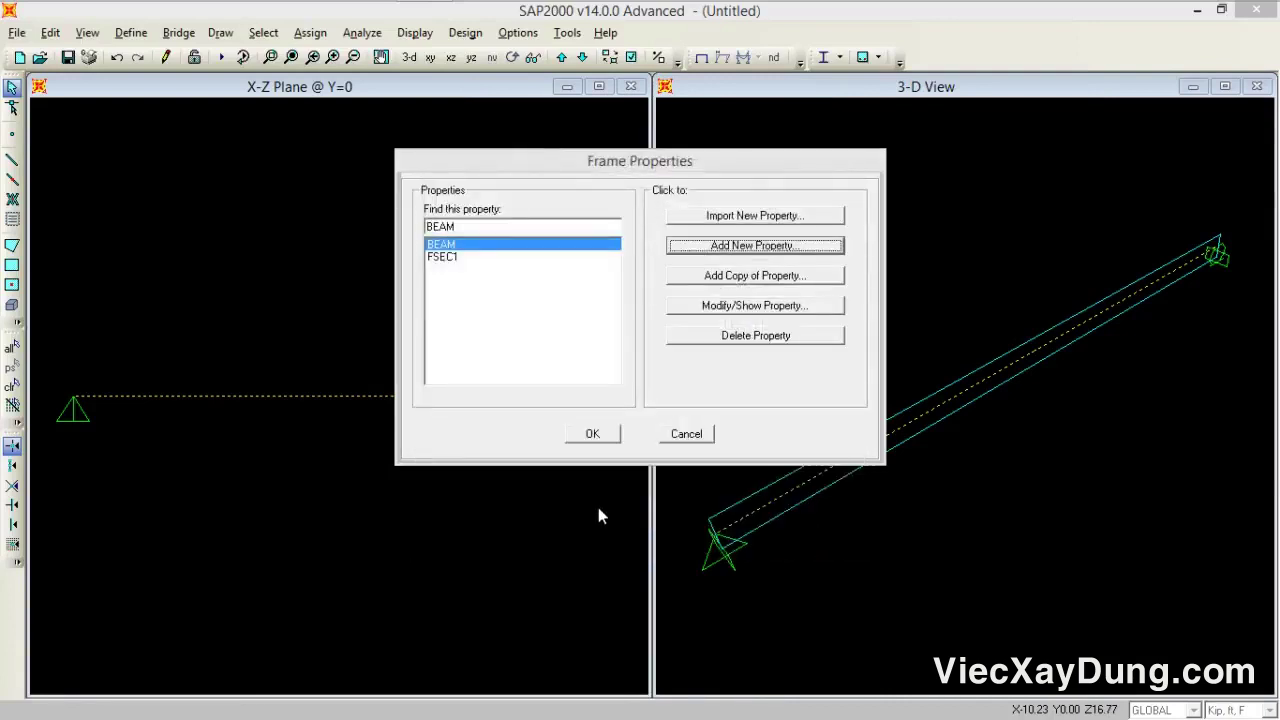
pyautogui.click(593, 434)
# - Add a tendon section TEN1 that models the tendon as loads, and save the tendon section definitions
pyautogui.click(131, 32)
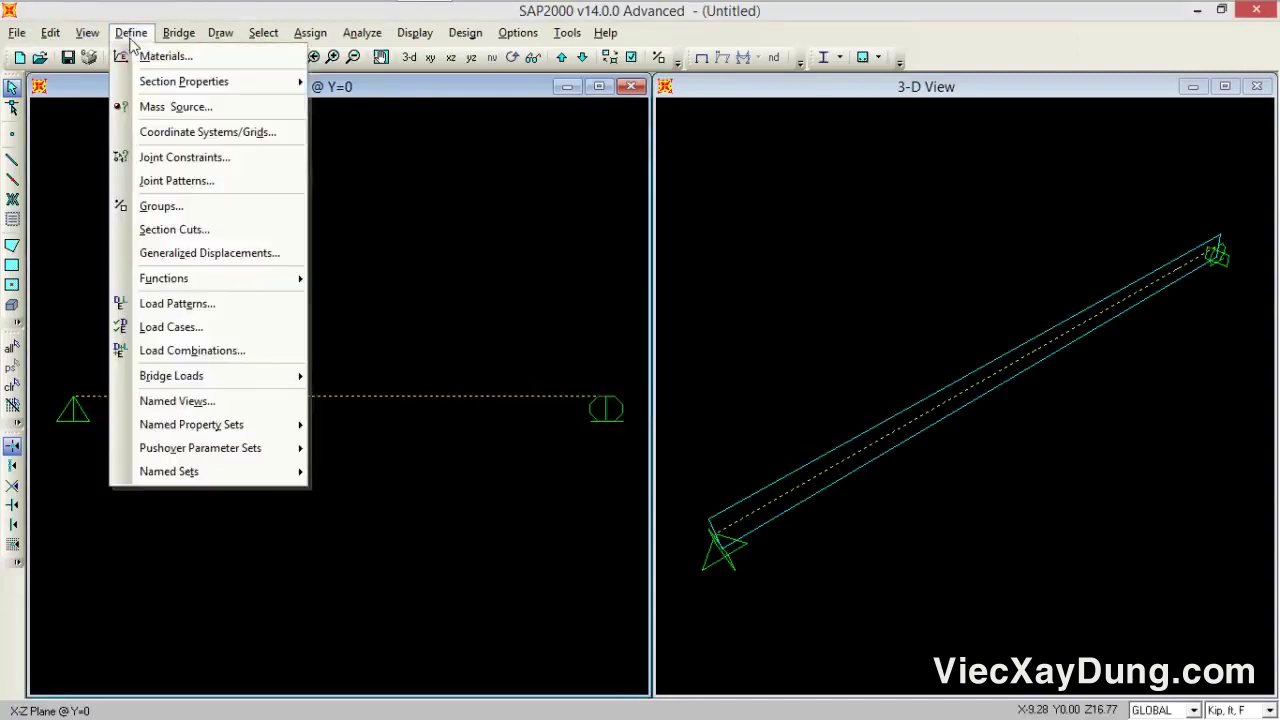
pyautogui.moveTo(175, 88)
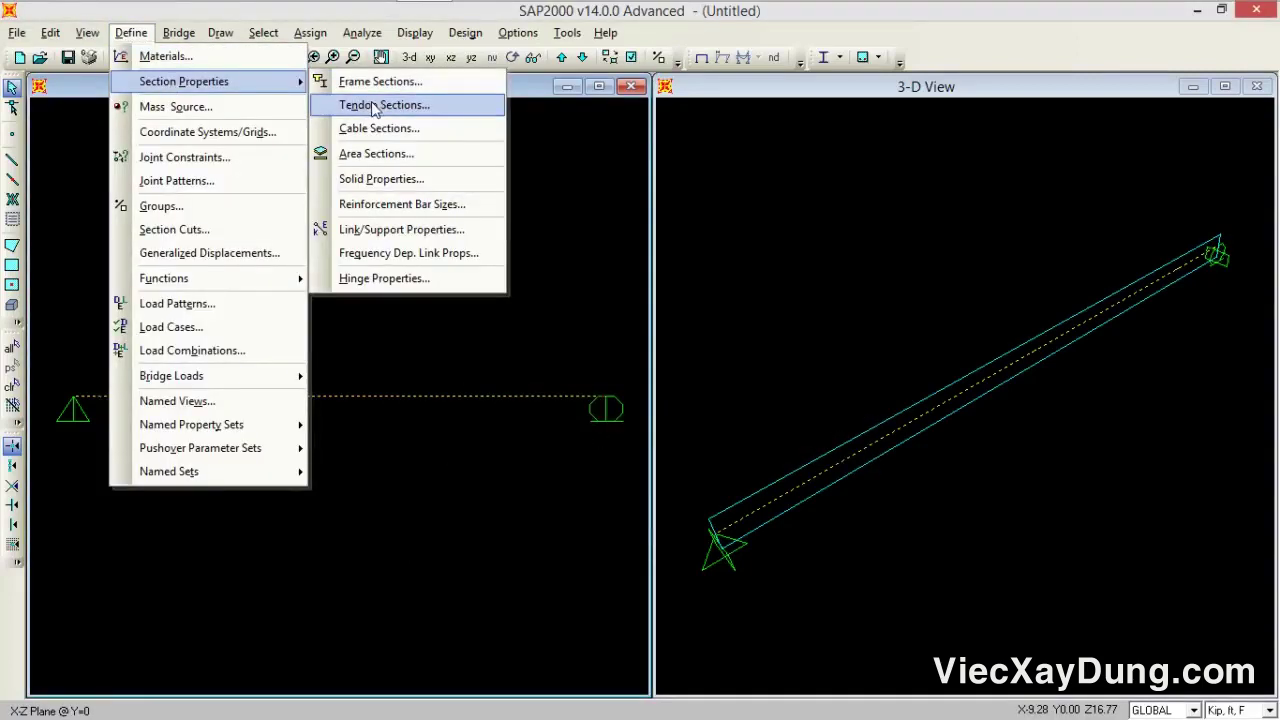
pyautogui.click(371, 102)
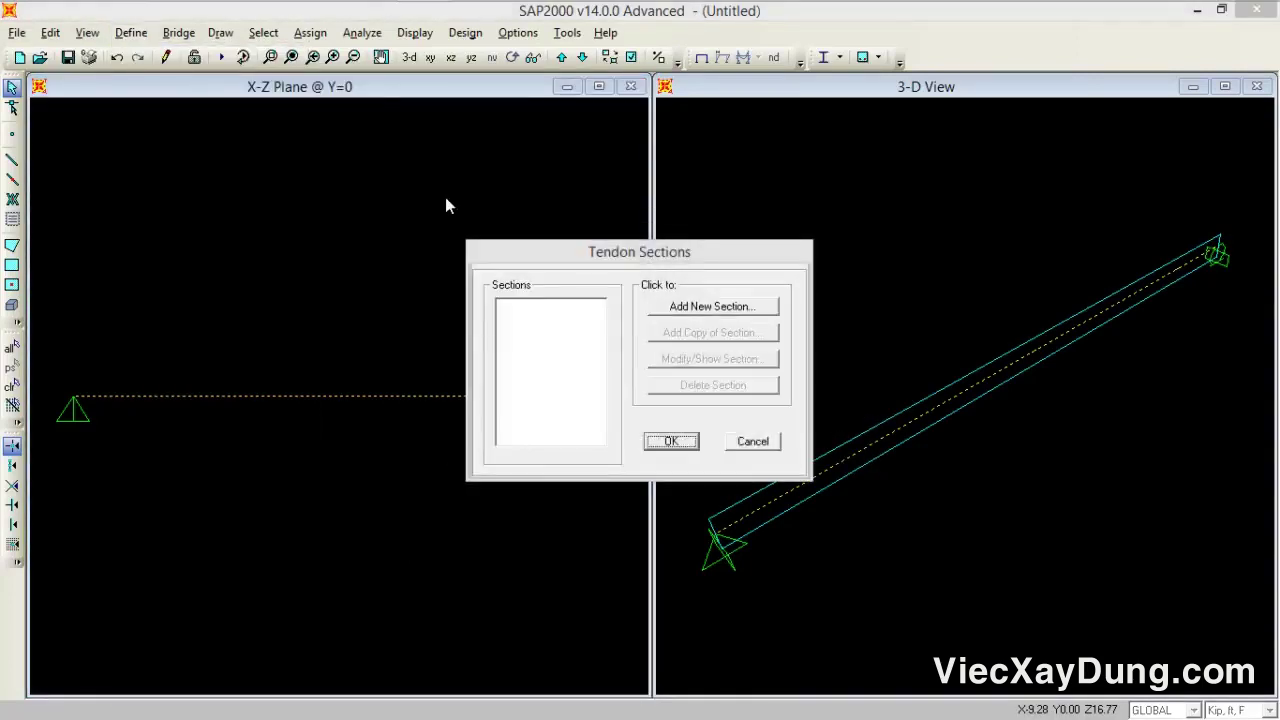
pyautogui.click(685, 310)
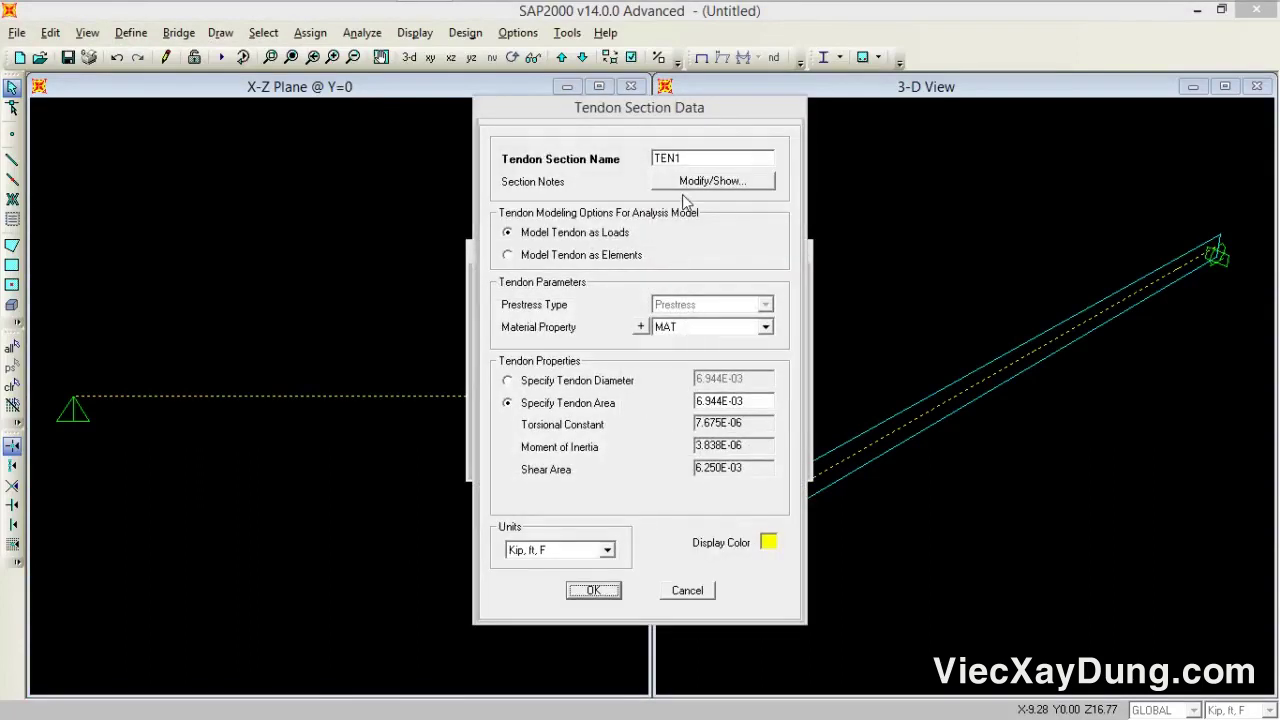
pyautogui.click(689, 161)
pyautogui.click(578, 233)
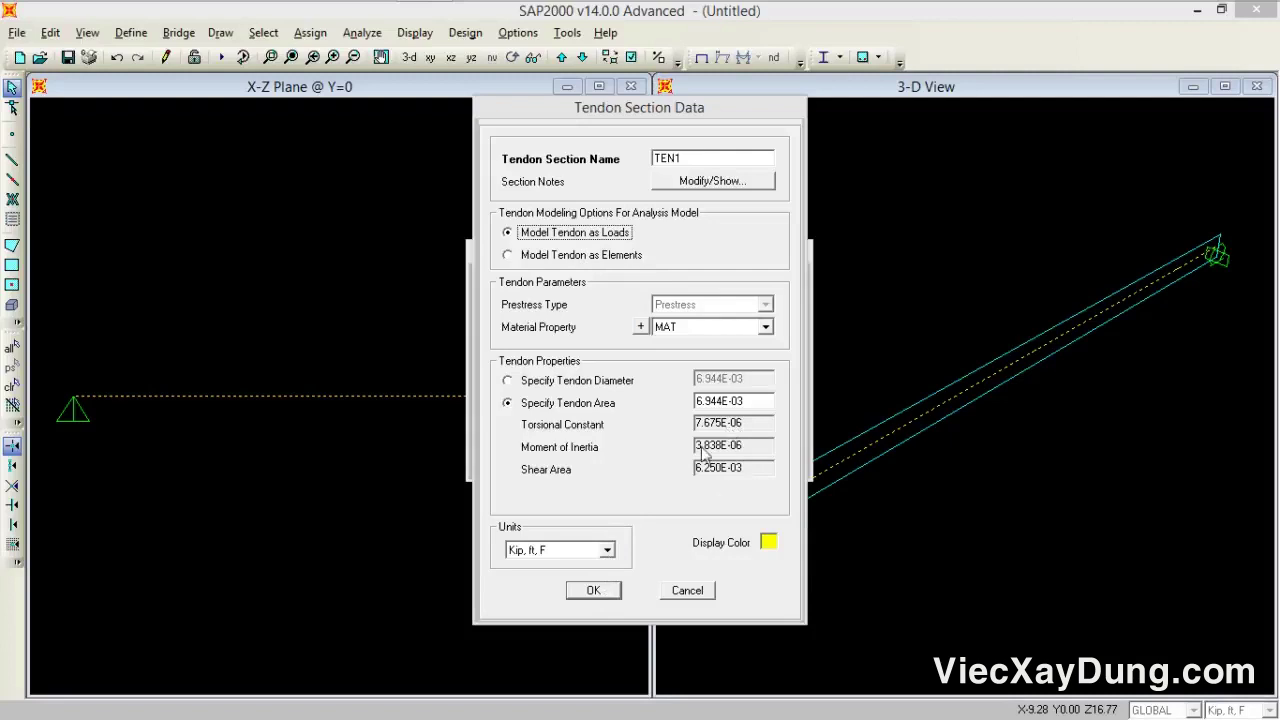
pyautogui.click(593, 590)
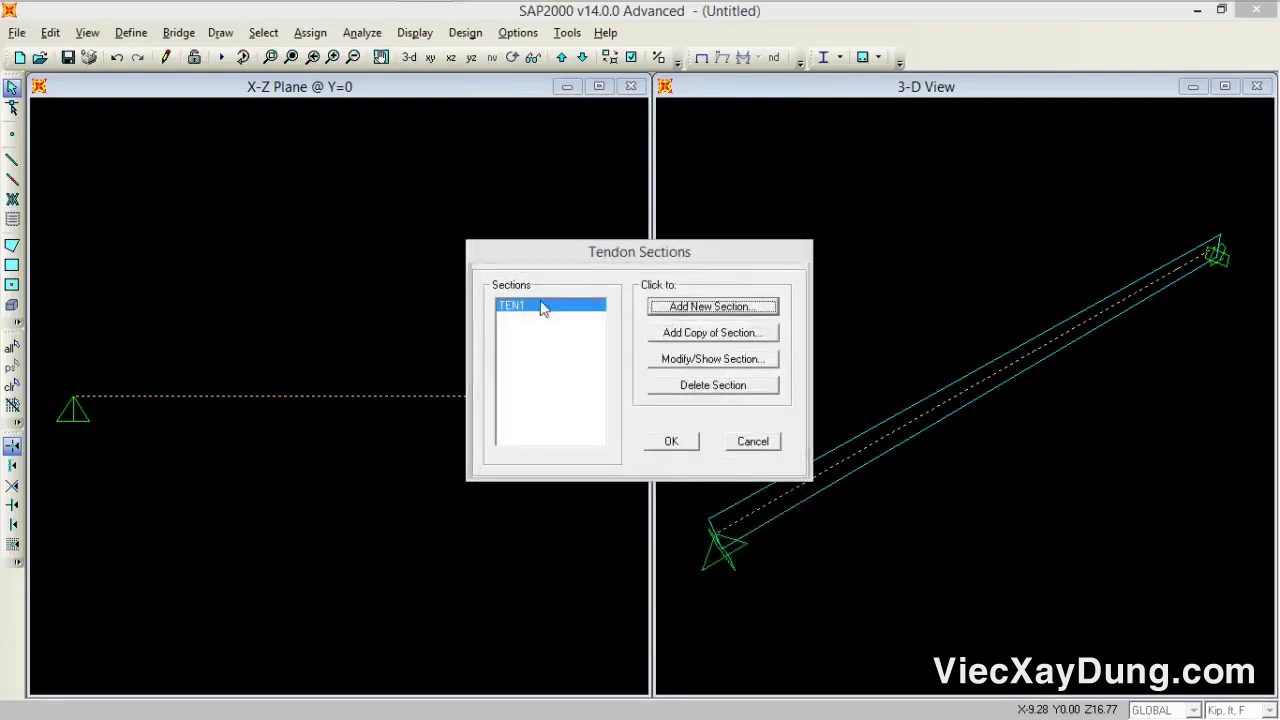
pyautogui.click(660, 449)
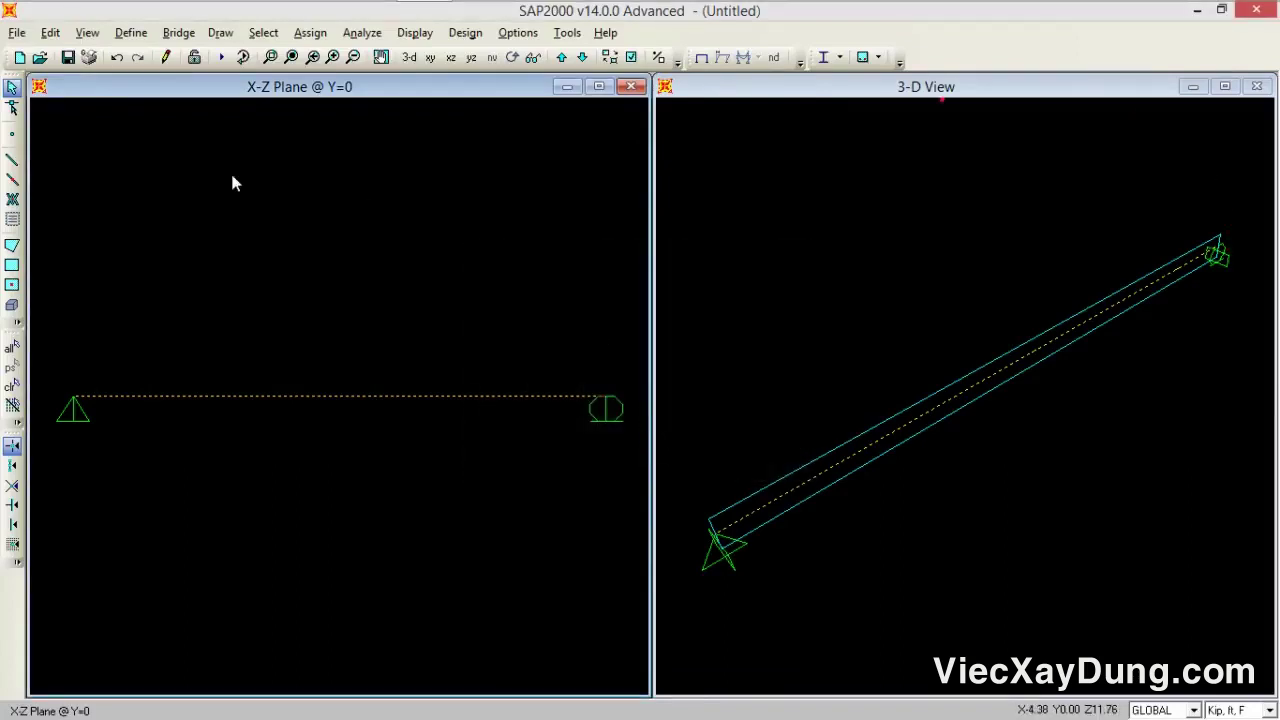
pyautogui.click(131, 33)
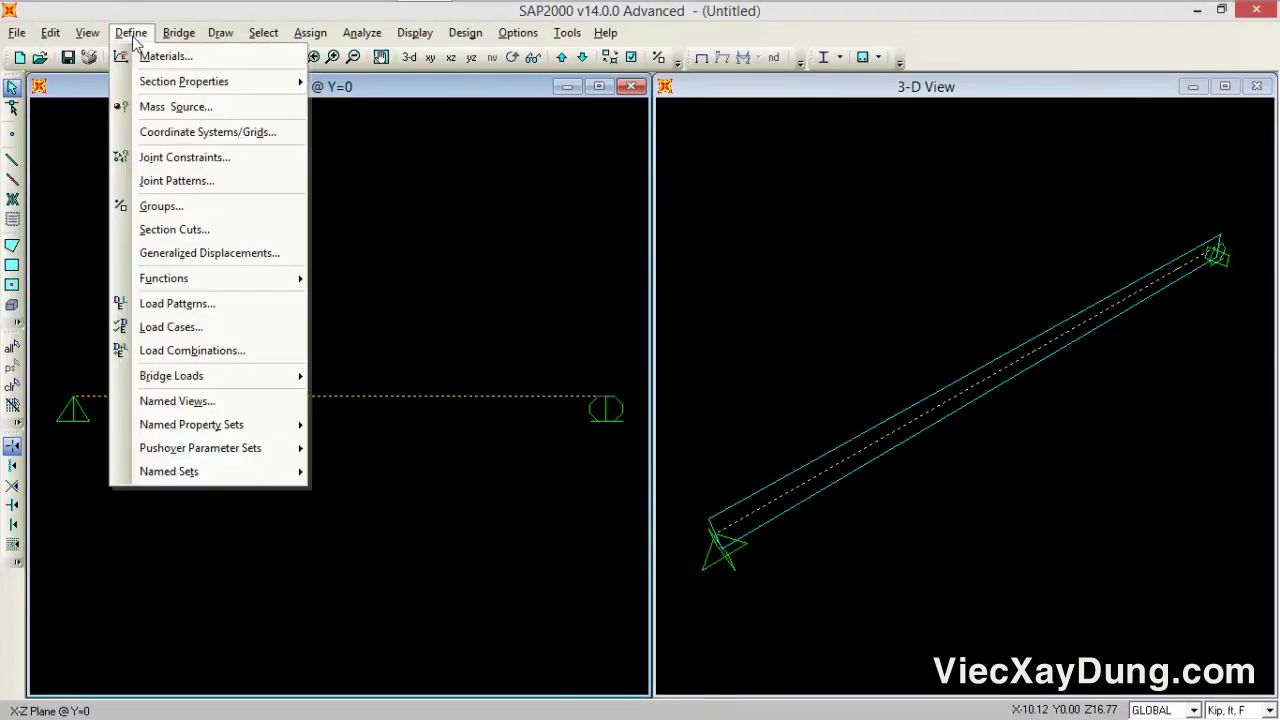
pyautogui.click(220, 349)
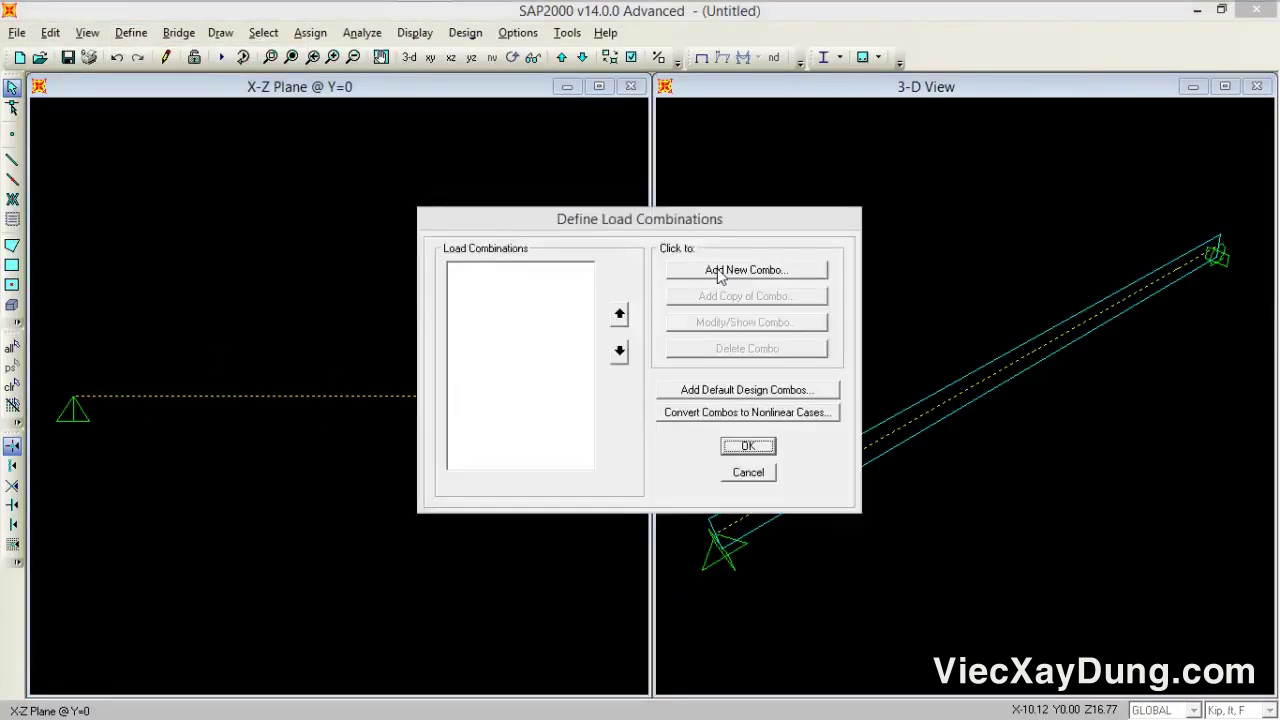
pyautogui.click(748, 472)
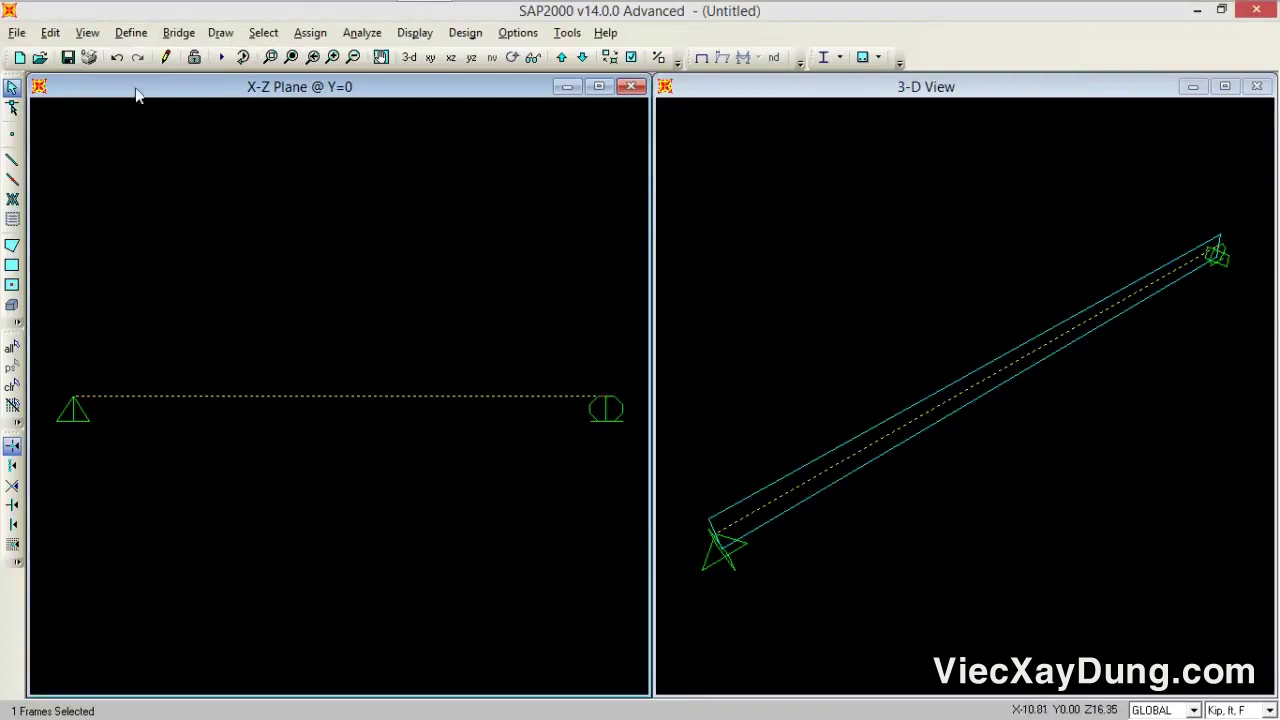
# - Add a load pattern named LIVE of type LIVE with a self-weight multiplier of 0
pyautogui.click(131, 33)
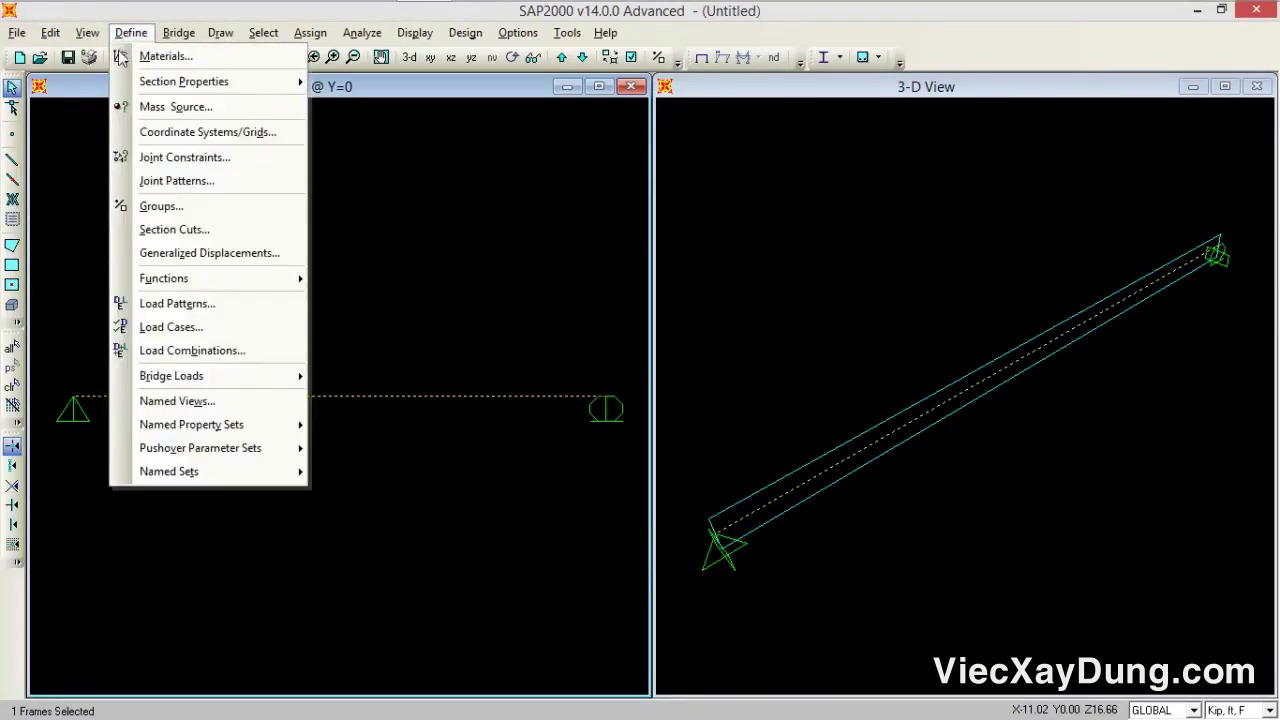
pyautogui.click(190, 304)
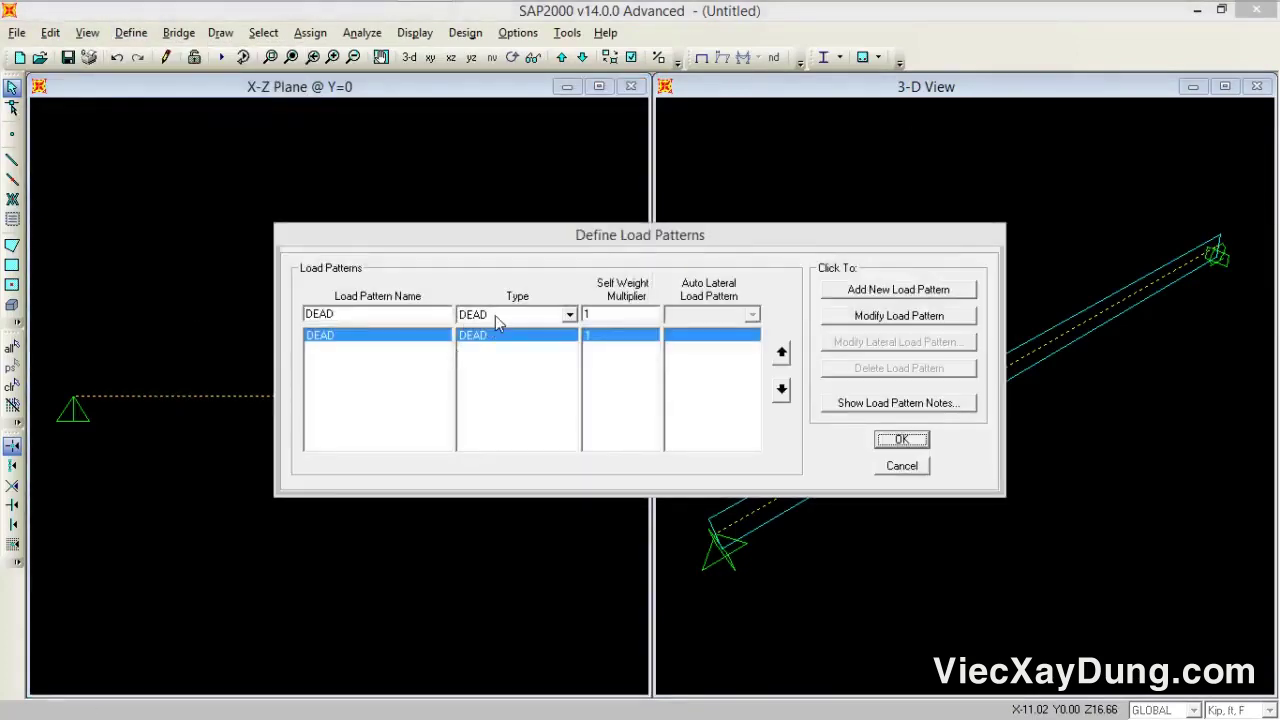
pyautogui.doubleClick(421, 318)
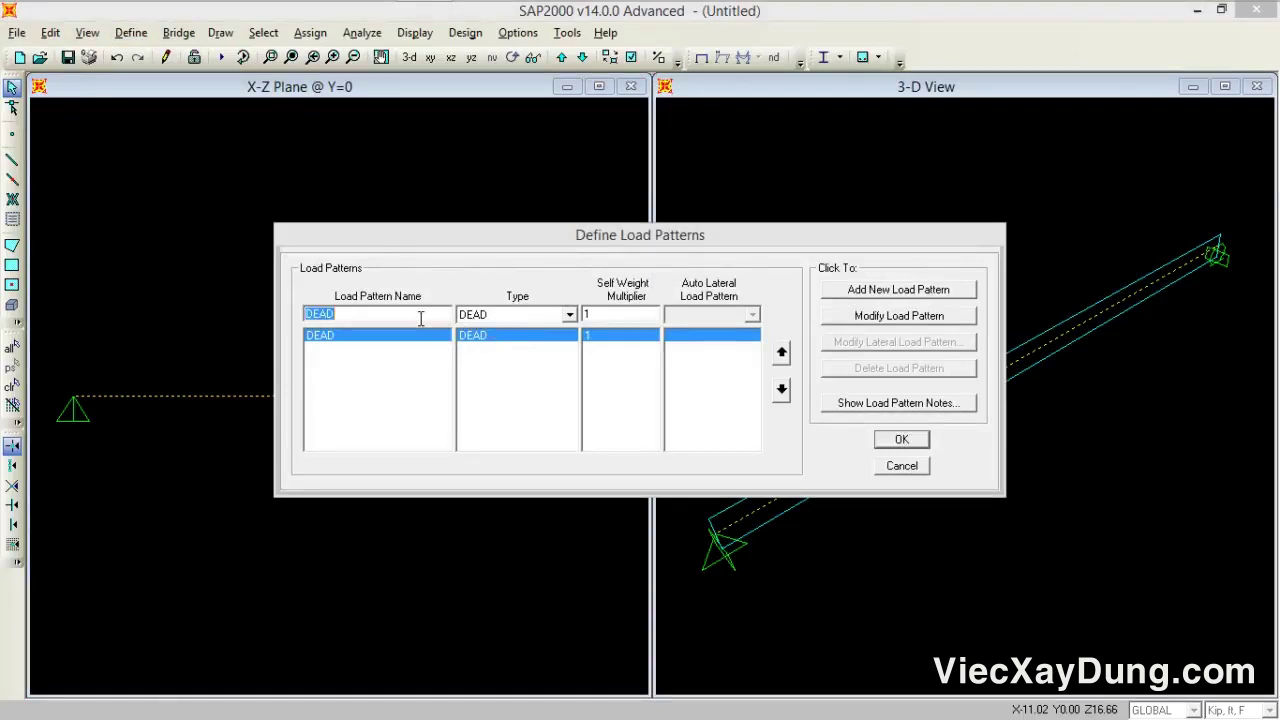
pyautogui.write('LIVE')
pyautogui.click(516, 314)
pyautogui.click(516, 340)
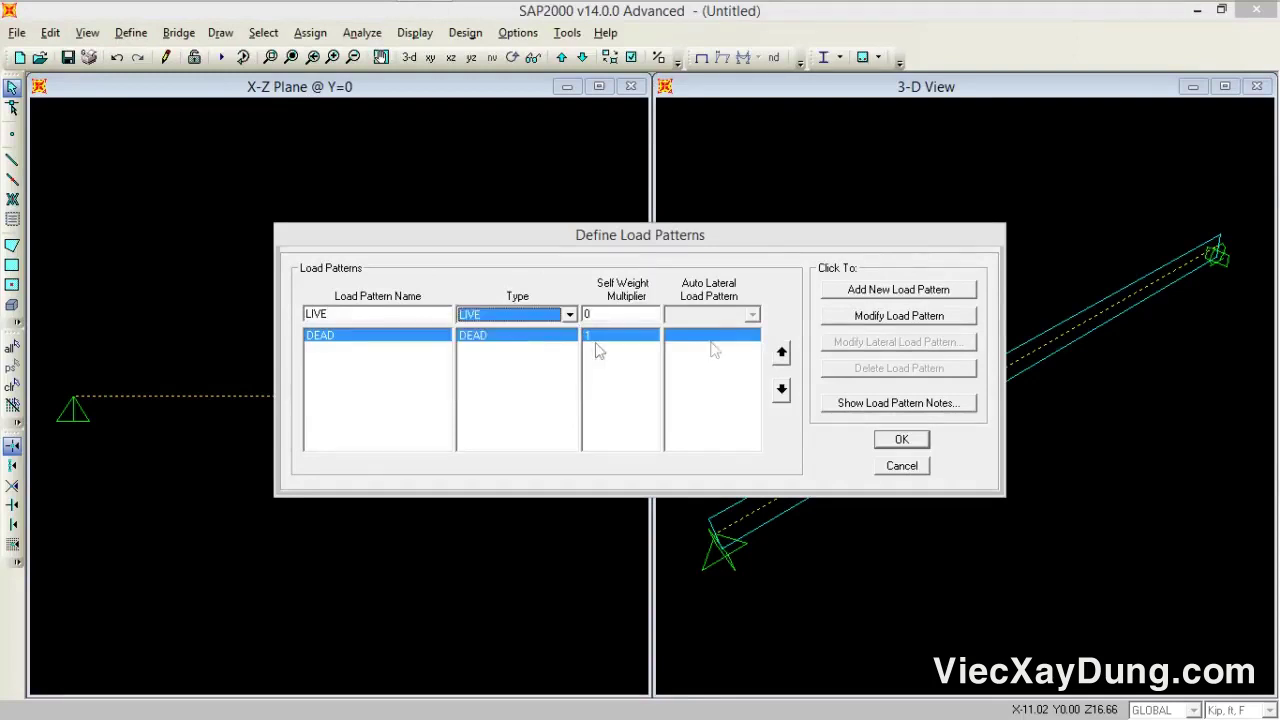
pyautogui.click(878, 292)
# - Add a load pattern named P.STRESS of type OTHER and save the load pattern definitions
pyautogui.doubleClick(362, 312)
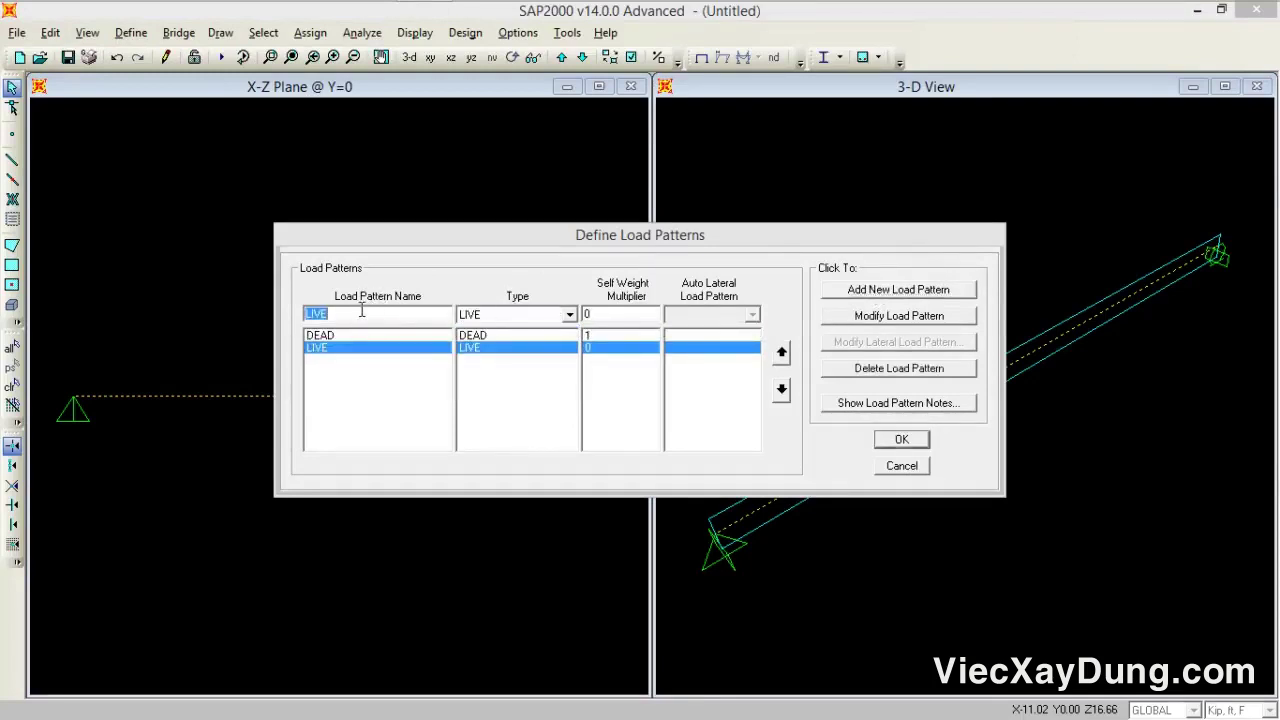
pyautogui.write('P.STRESS')
pyautogui.click(569, 314)
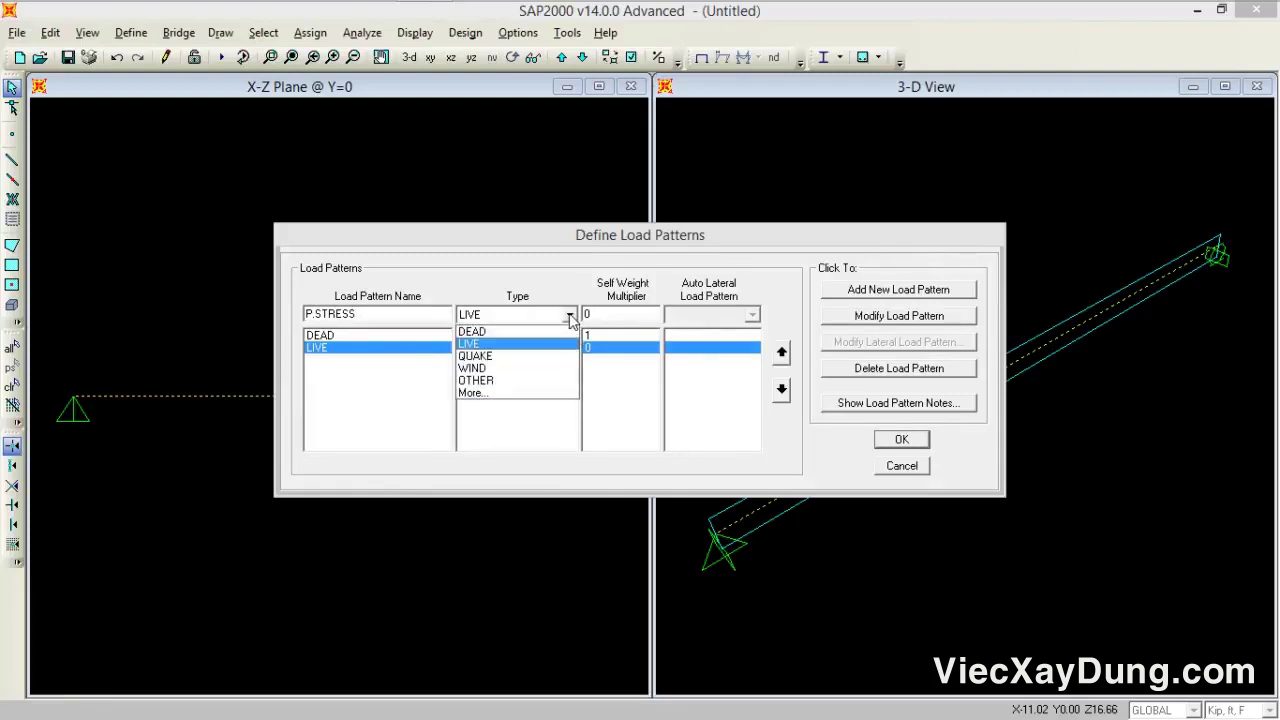
pyautogui.click(537, 389)
pyautogui.click(829, 297)
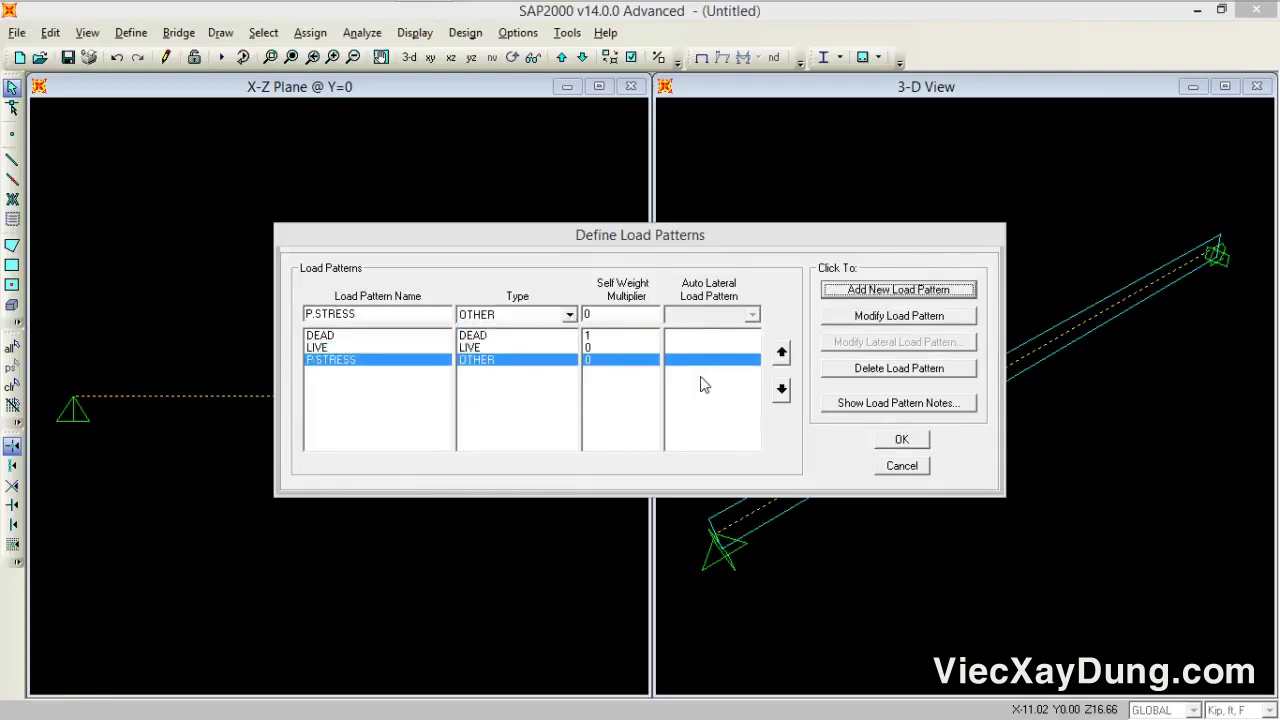
pyautogui.click(901, 439)
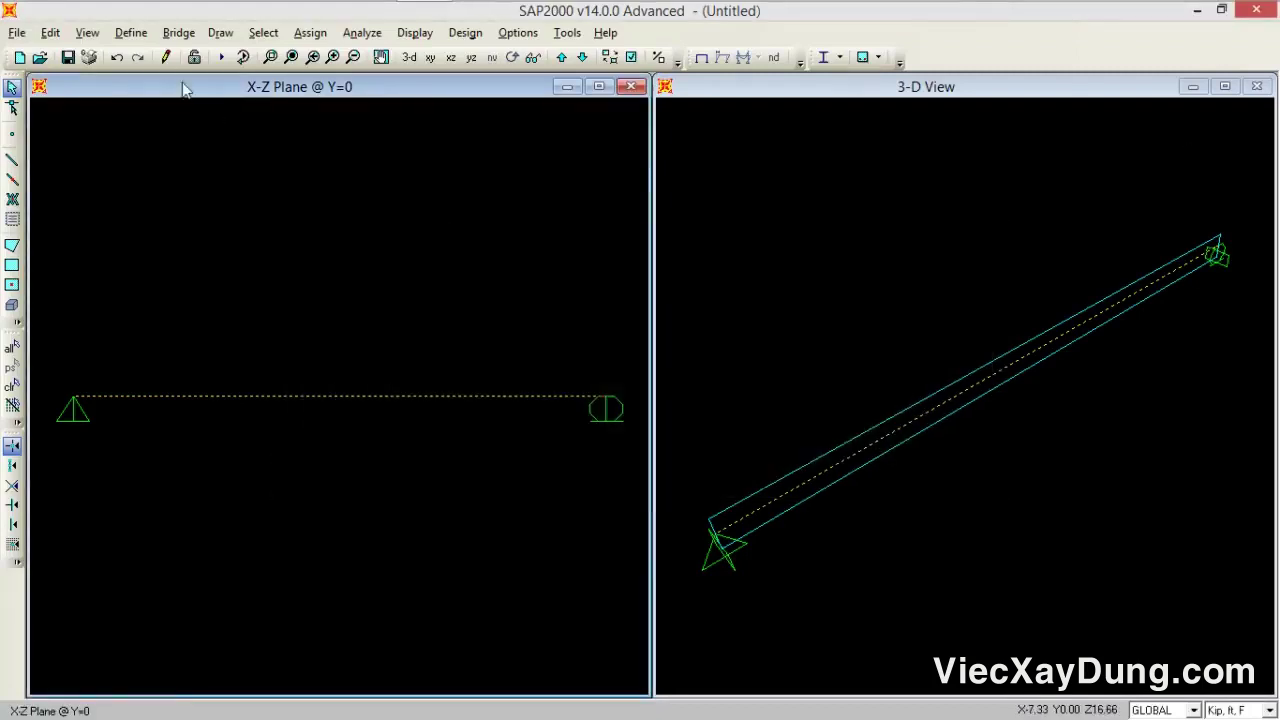
# - Create a Linear Add load combination named WOW and include the DEAD load case with scale factor 1
pyautogui.click(131, 32)
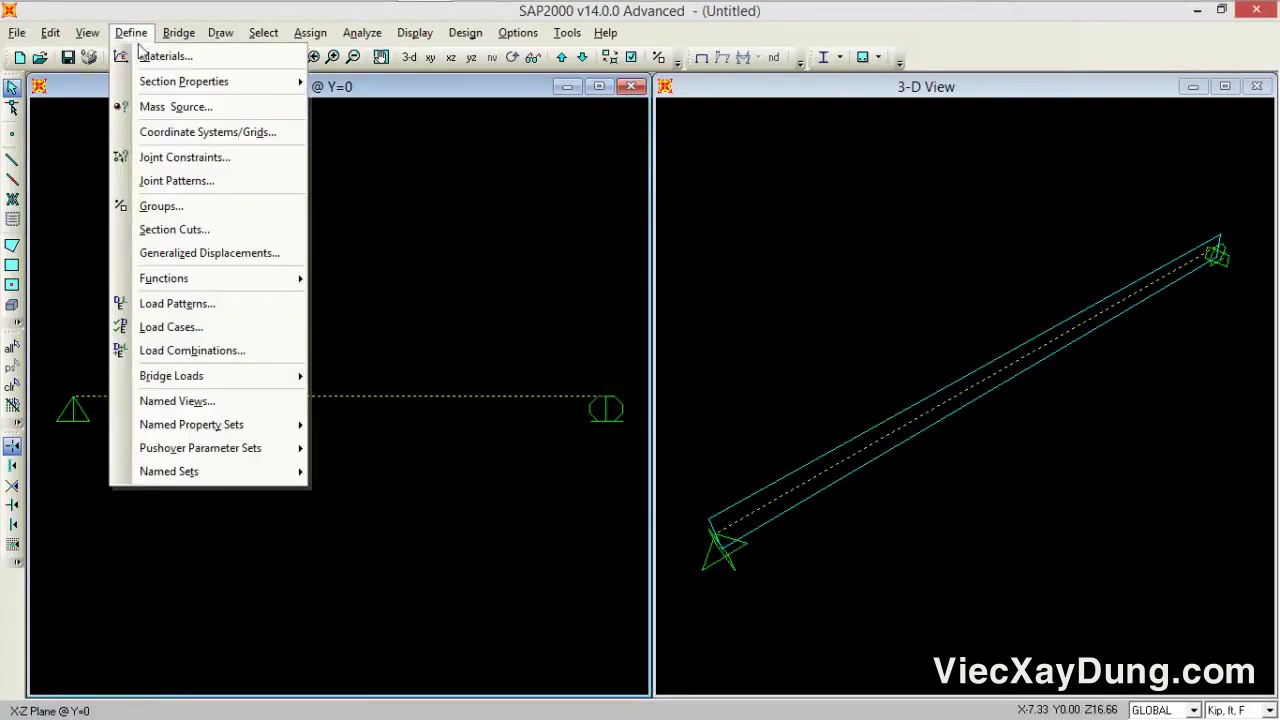
pyautogui.click(195, 351)
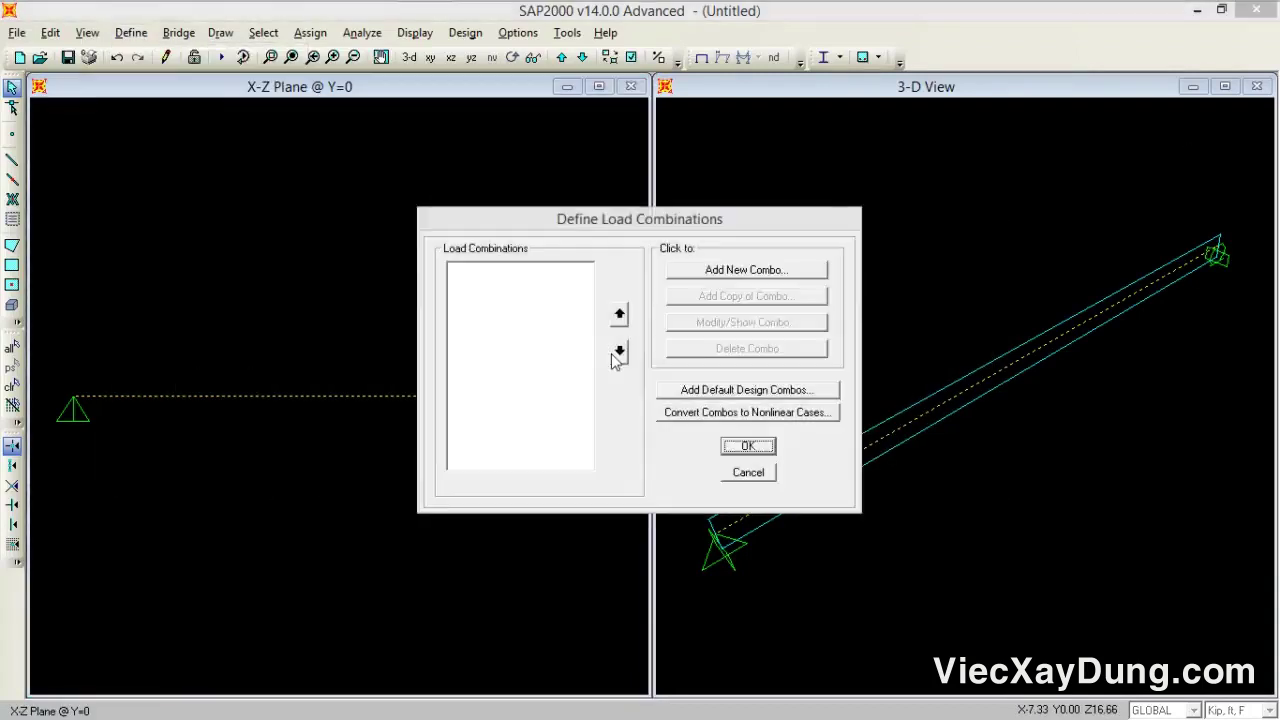
pyautogui.click(735, 277)
pyautogui.doubleClick(747, 207)
pyautogui.write('WOW')
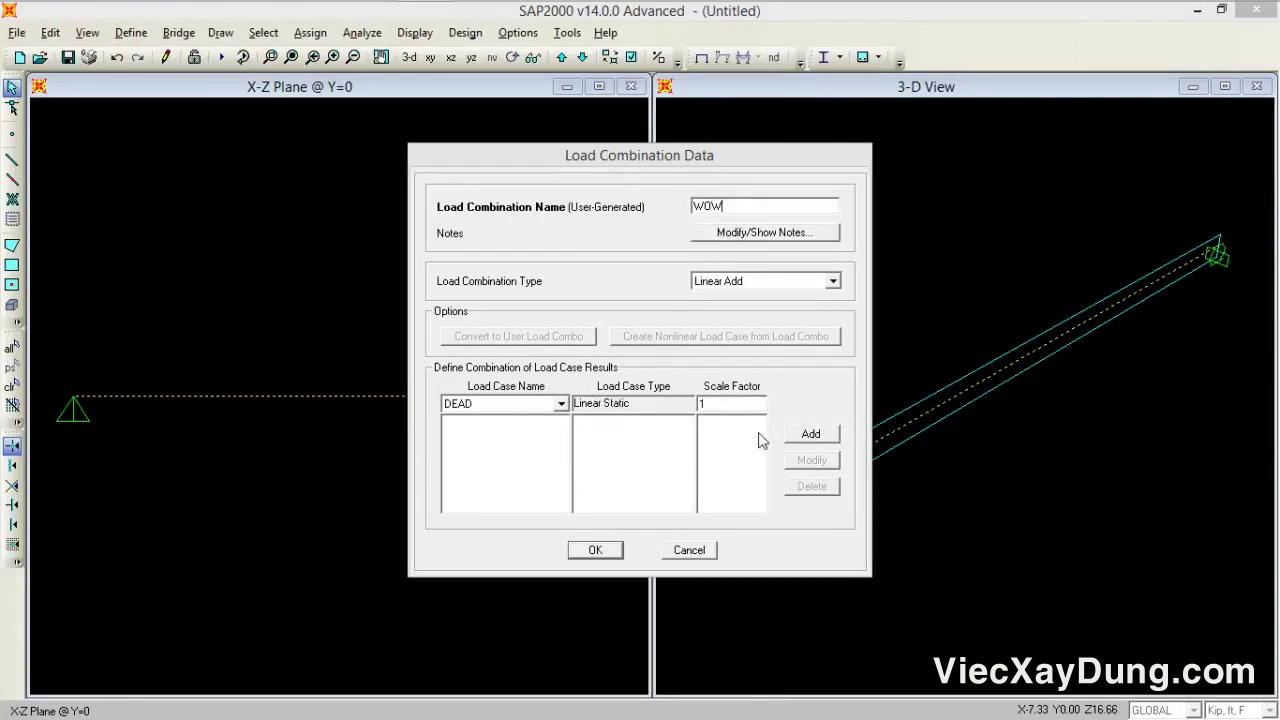
pyautogui.click(811, 434)
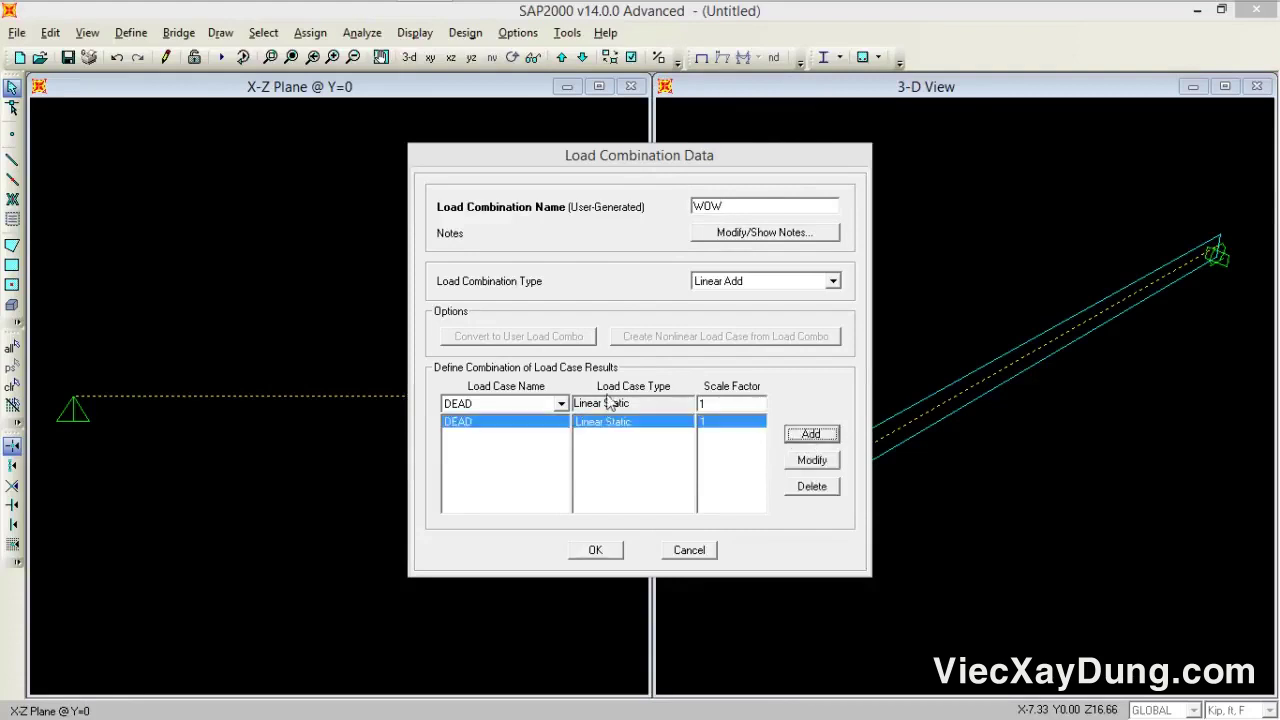
# - Include the LIVE and P.STRESS load cases in the WOW combination with scale factor 1 each, and save the load combinations
pyautogui.click(560, 404)
pyautogui.click(537, 431)
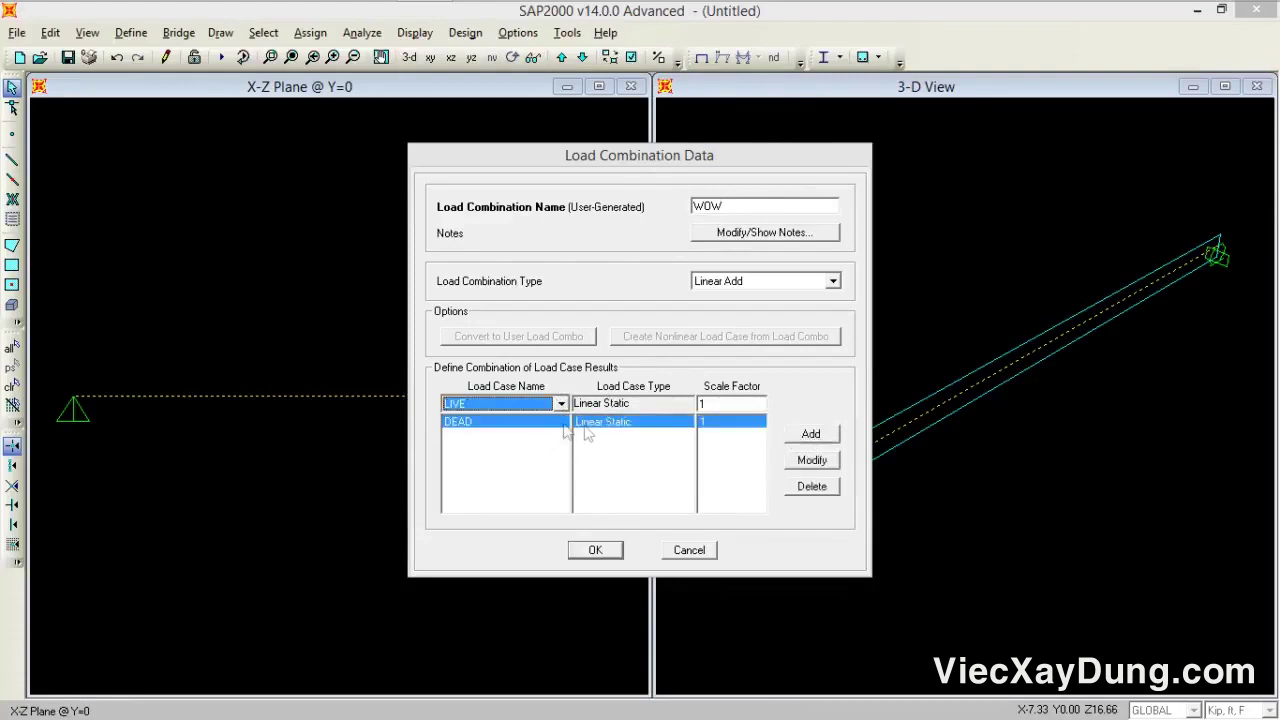
pyautogui.click(811, 434)
pyautogui.click(560, 404)
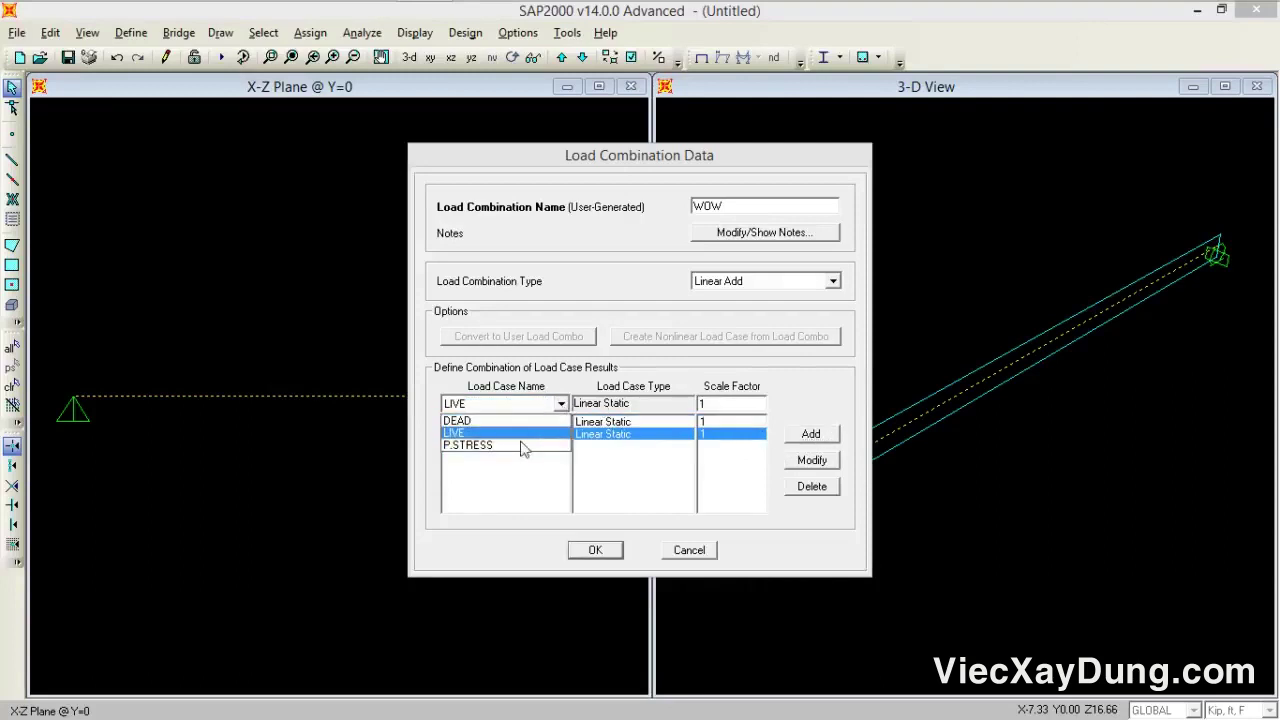
pyautogui.click(517, 447)
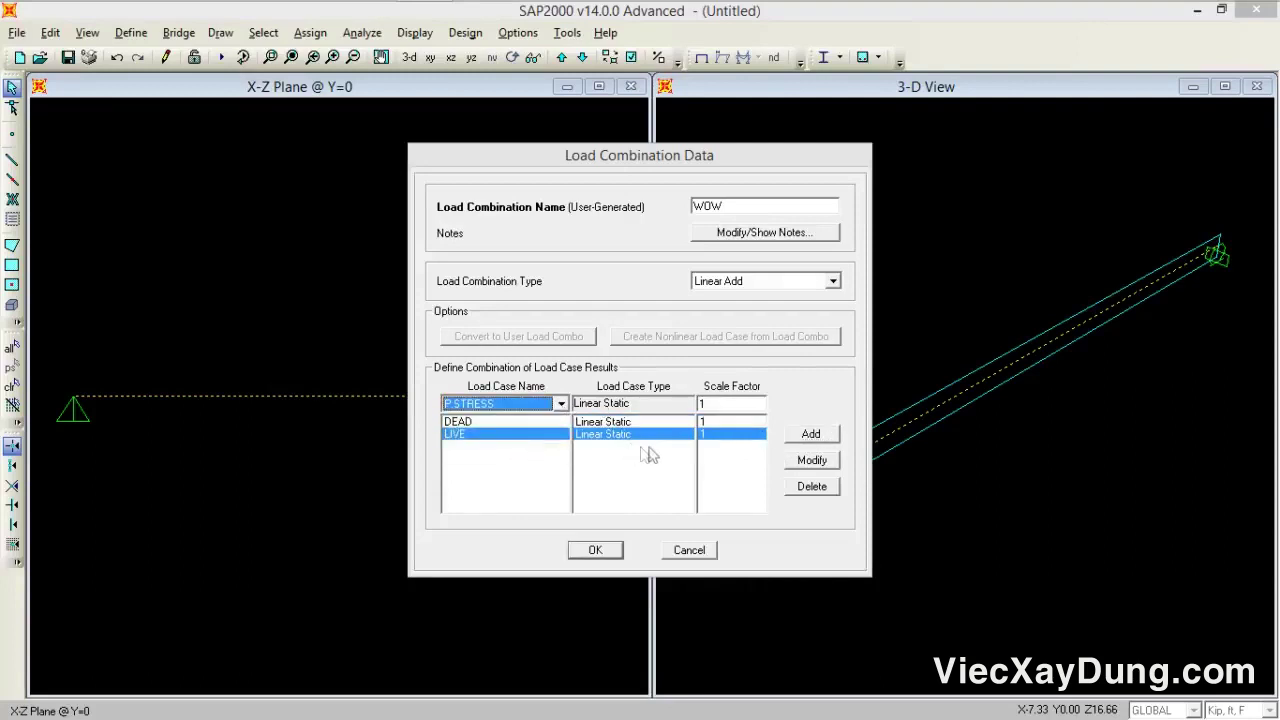
pyautogui.click(802, 440)
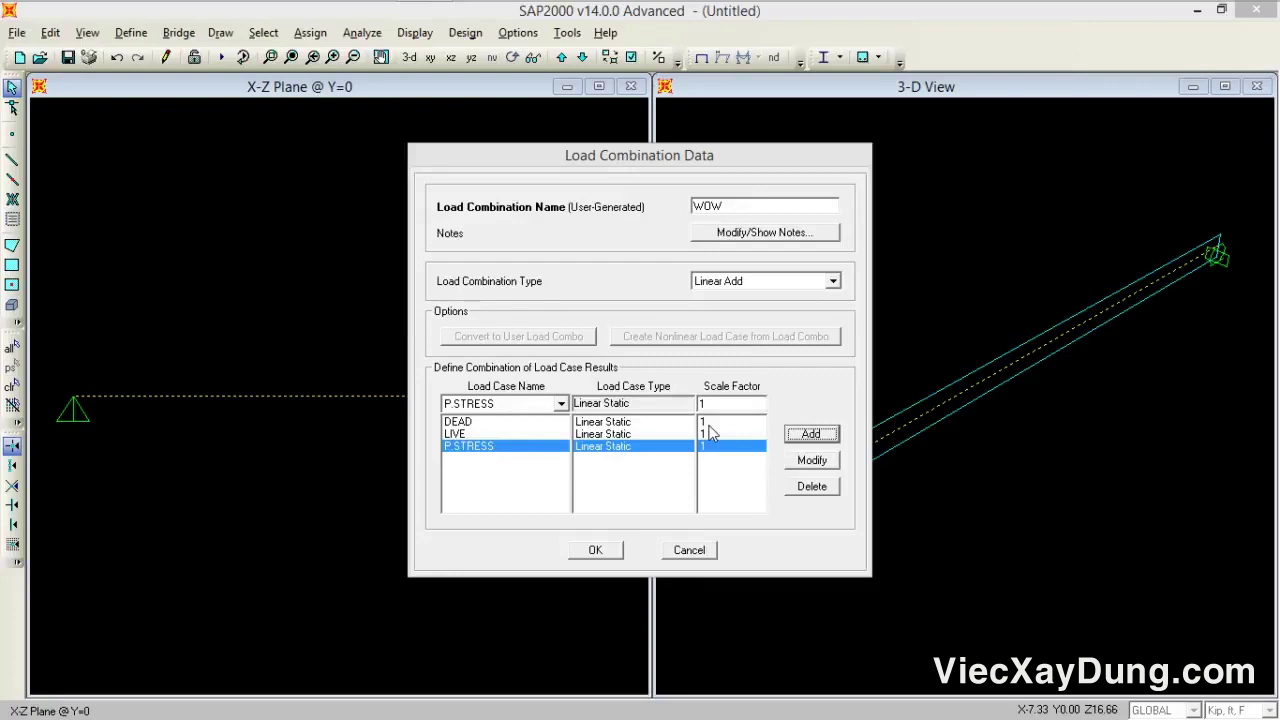
pyautogui.click(595, 552)
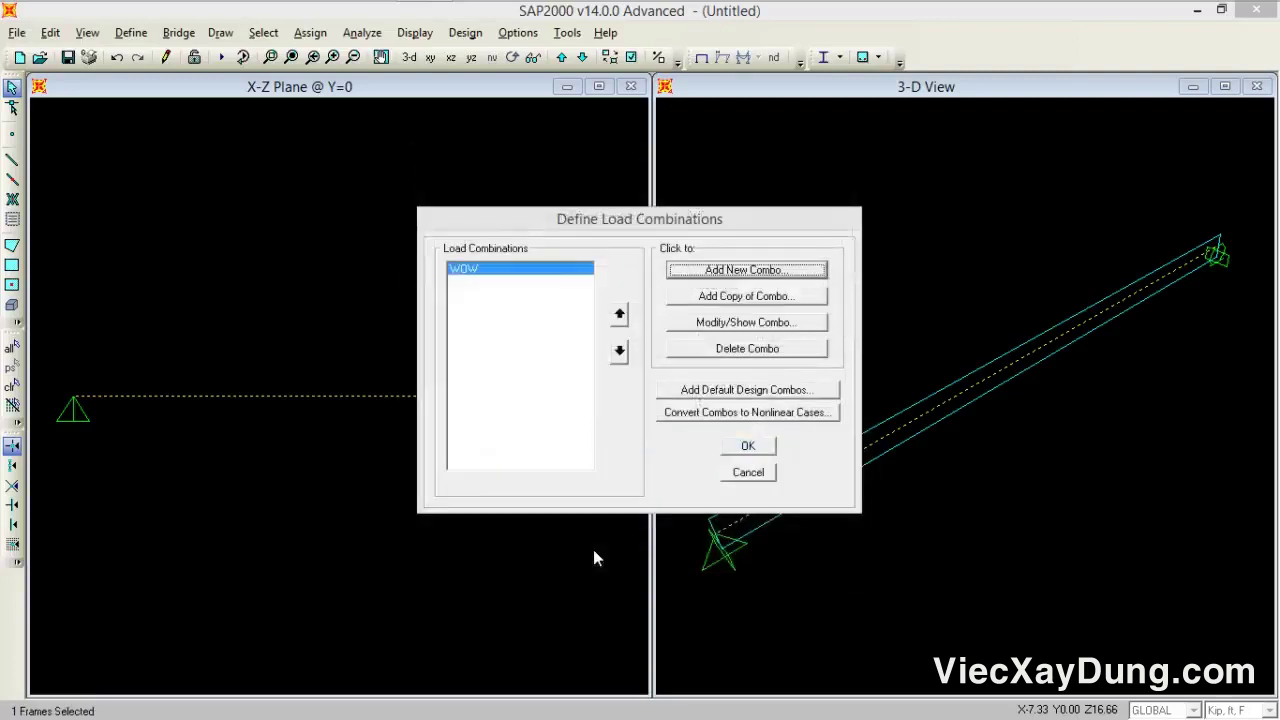
pyautogui.click(748, 445)
# - Assign the BEAM frame section to the span's frame member between the two supports
pyautogui.moveTo(452, 345); pyautogui.dragTo(337, 400)
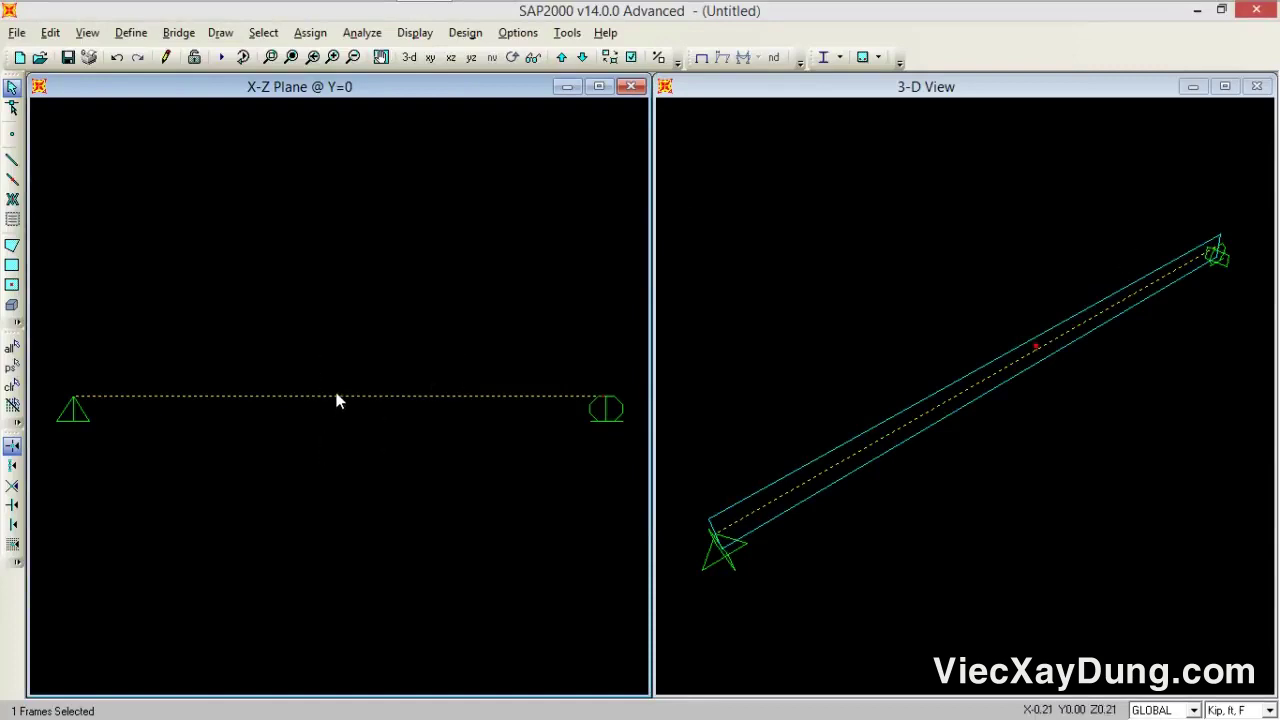
pyautogui.click(310, 32)
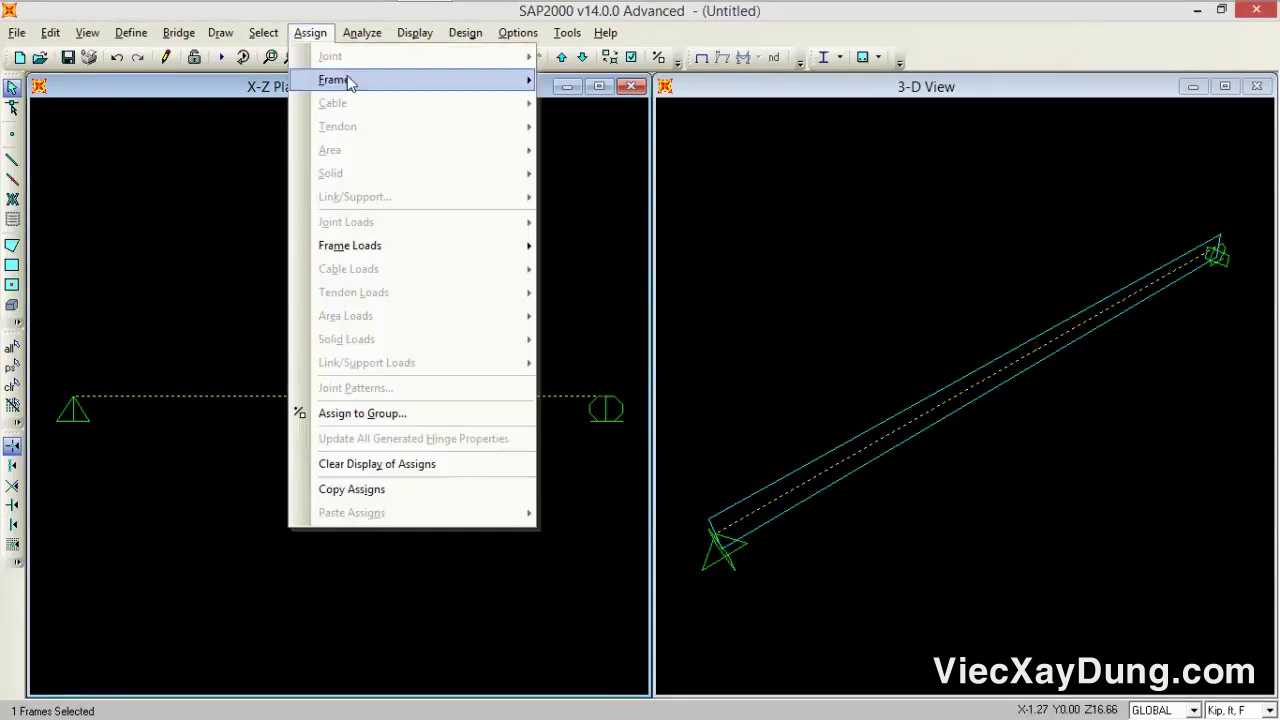
pyautogui.moveTo(350, 80)
pyautogui.click(610, 80)
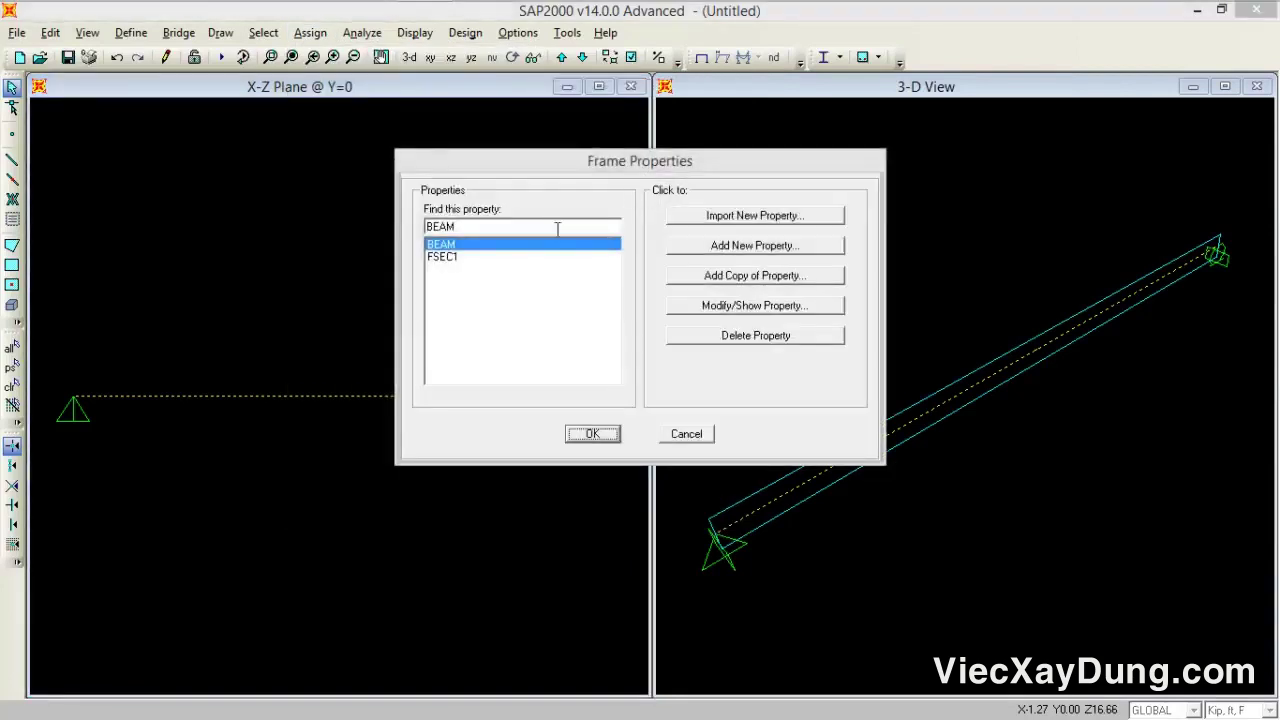
pyautogui.click(502, 248)
pyautogui.click(590, 436)
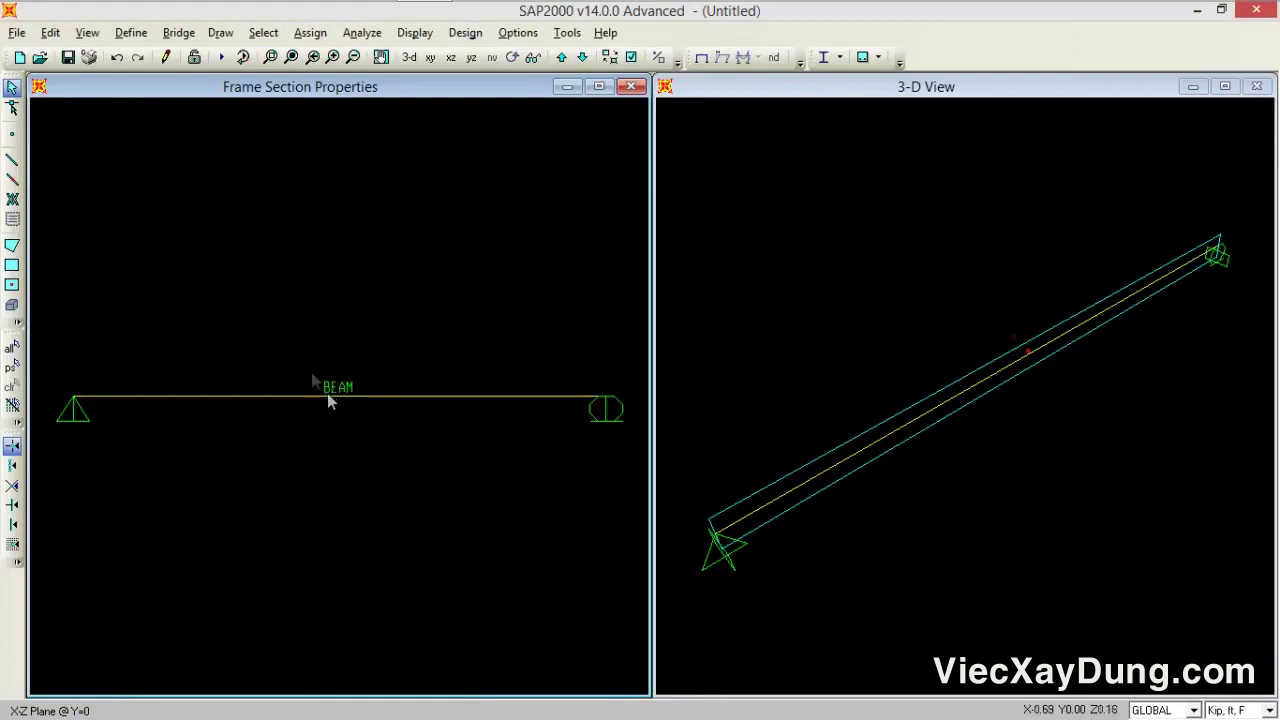
# - Draw a tendon object with section TEN1 along the beam from the pinned support to the roller support
pyautogui.click(11, 162)
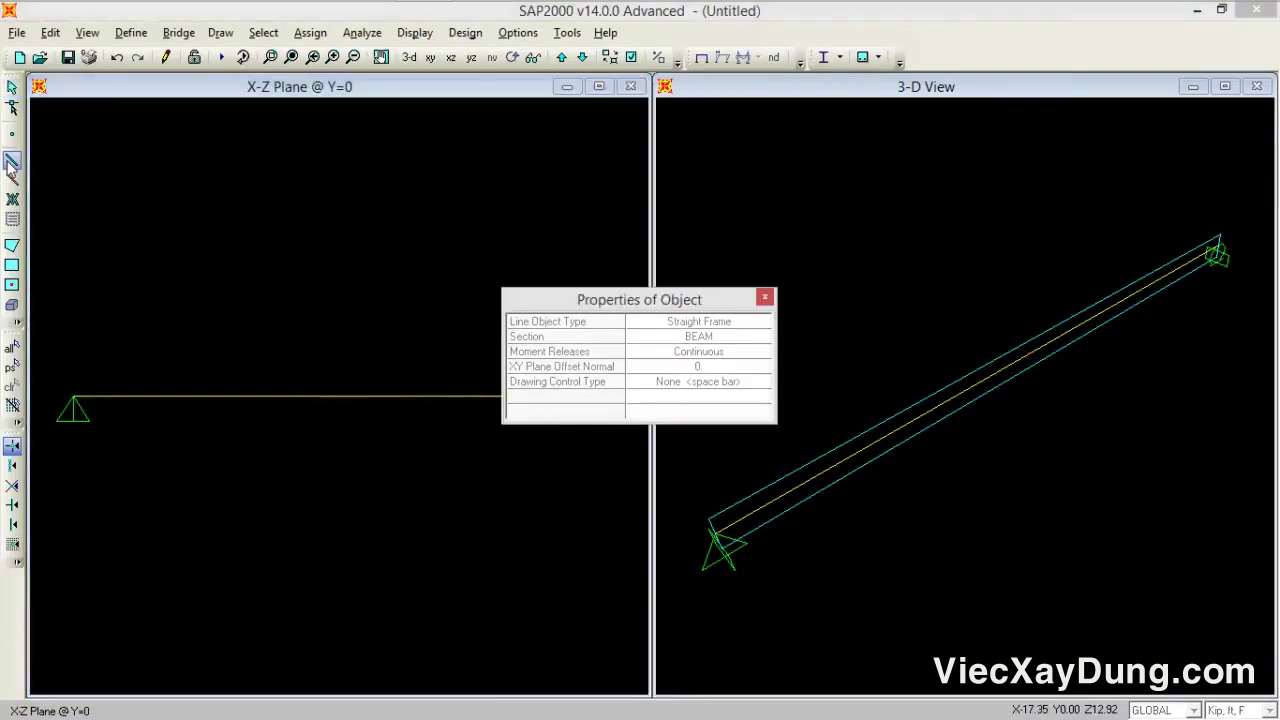
pyautogui.click(734, 323)
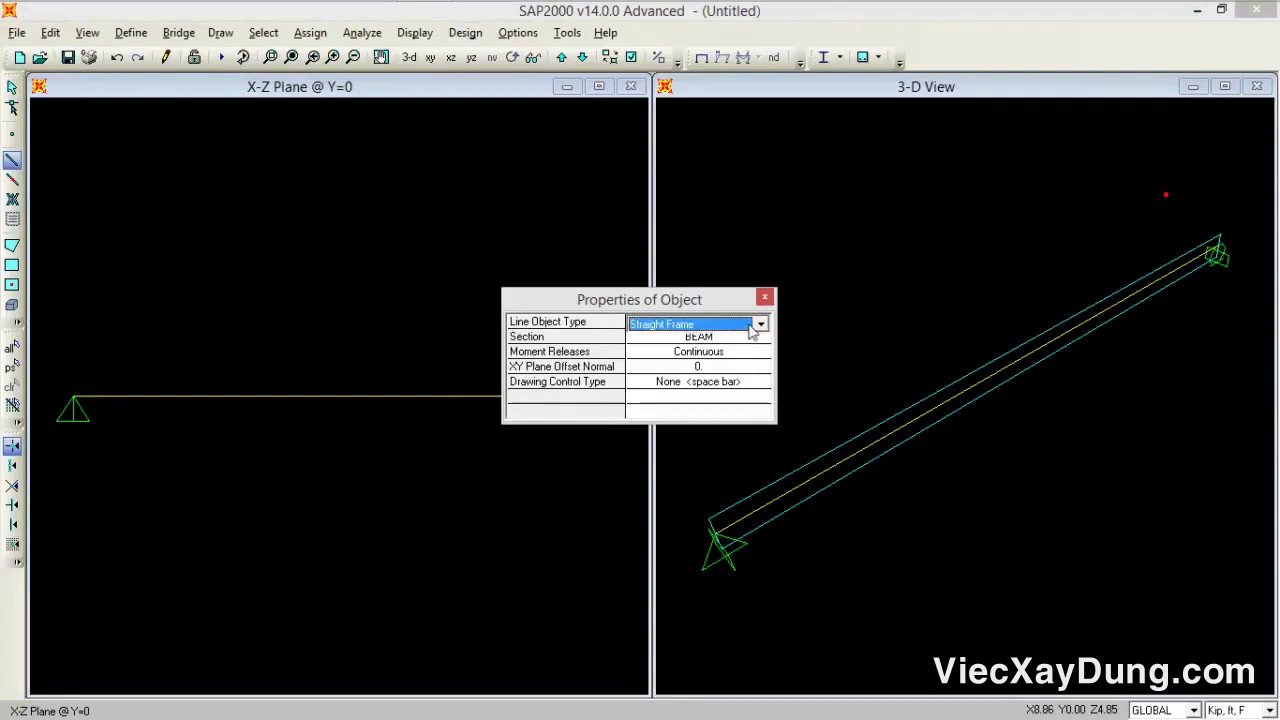
pyautogui.click(756, 327)
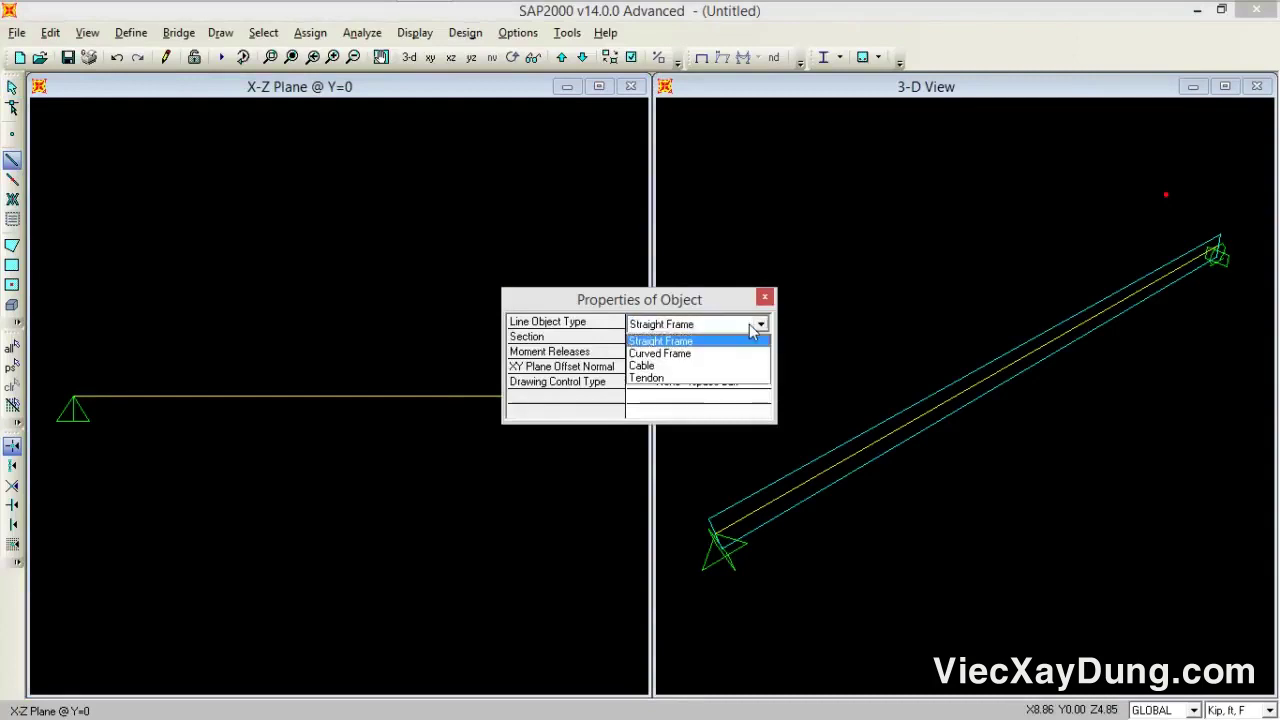
pyautogui.click(725, 379)
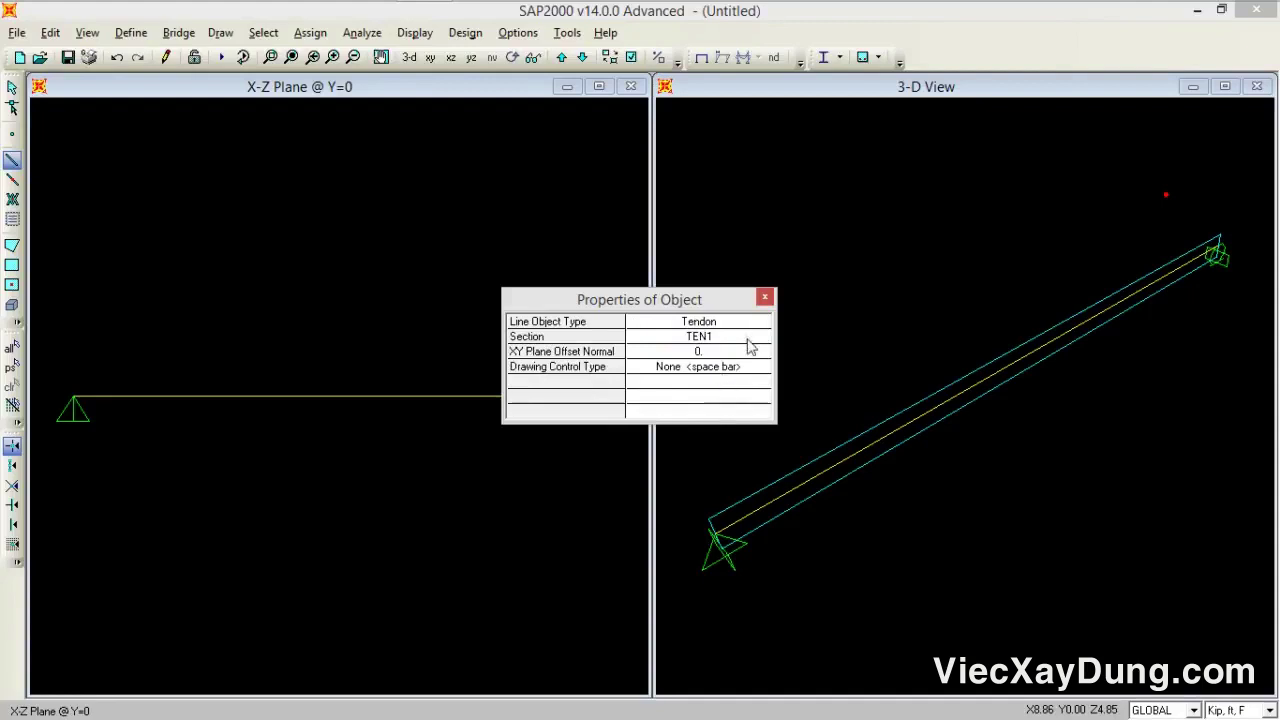
pyautogui.click(748, 340)
pyautogui.click(756, 339)
pyautogui.click(756, 339)
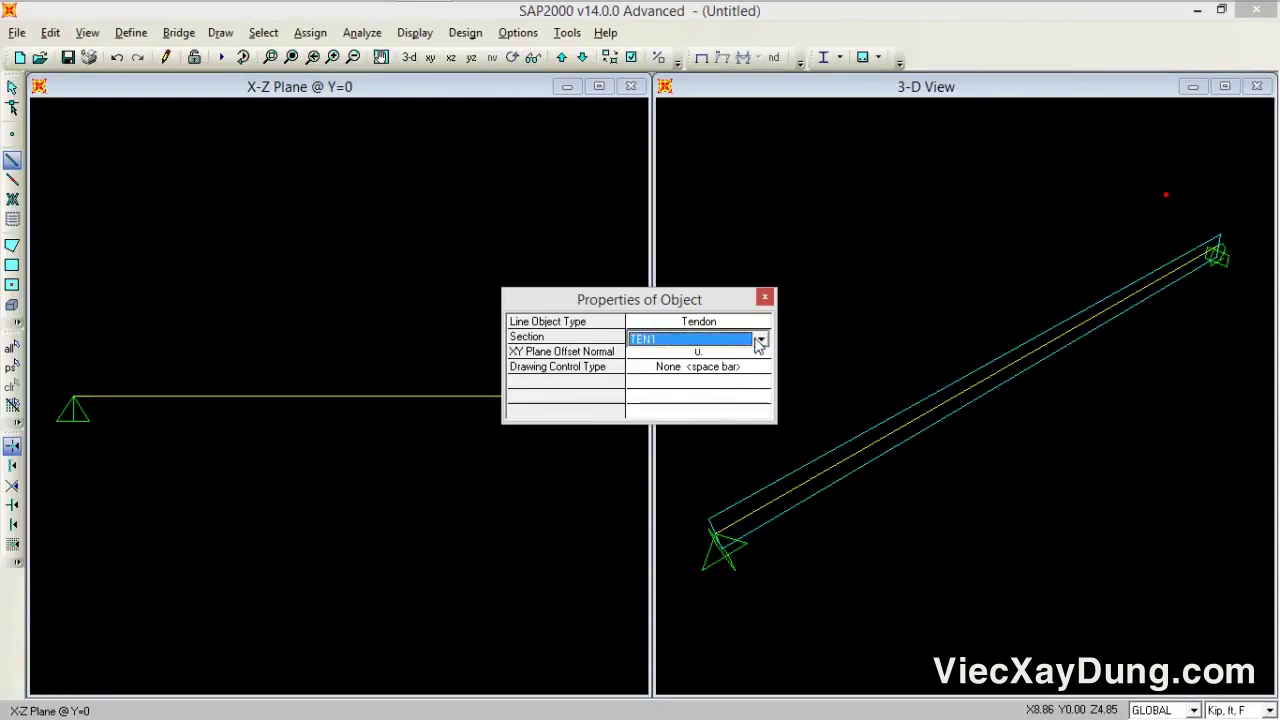
pyautogui.moveTo(674, 300); pyautogui.dragTo(685, 182)
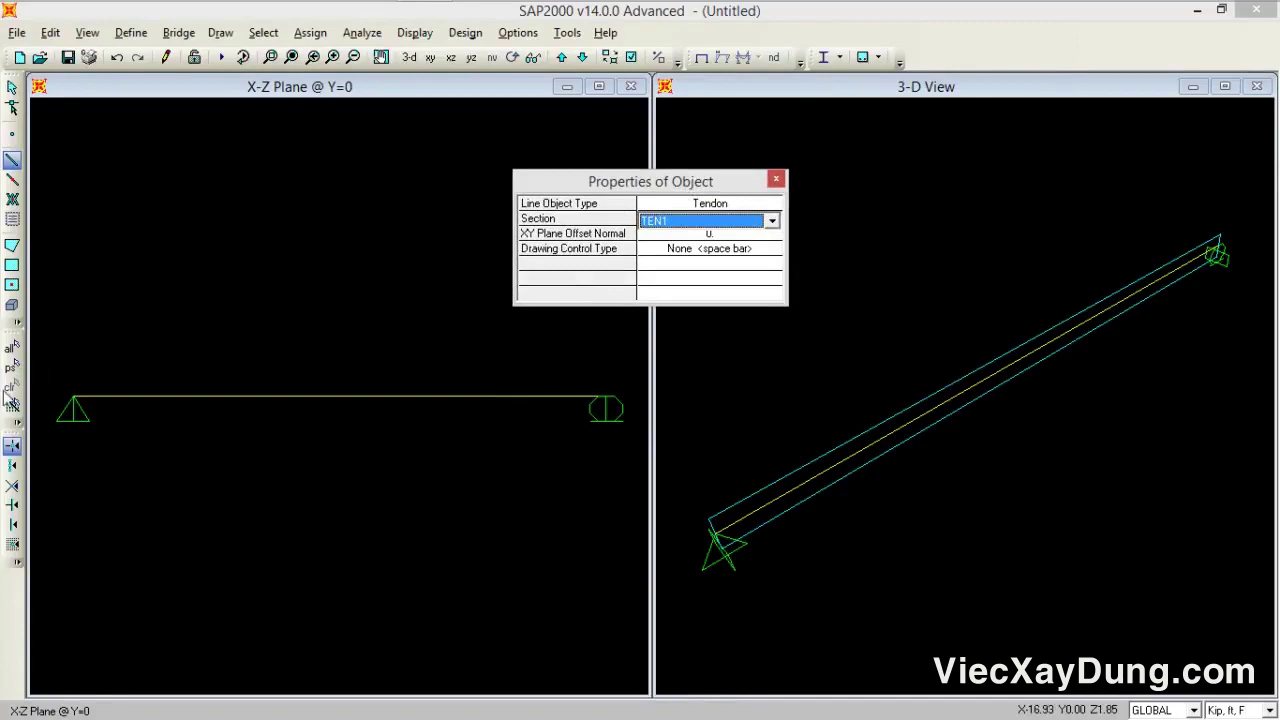
pyautogui.click(72, 398)
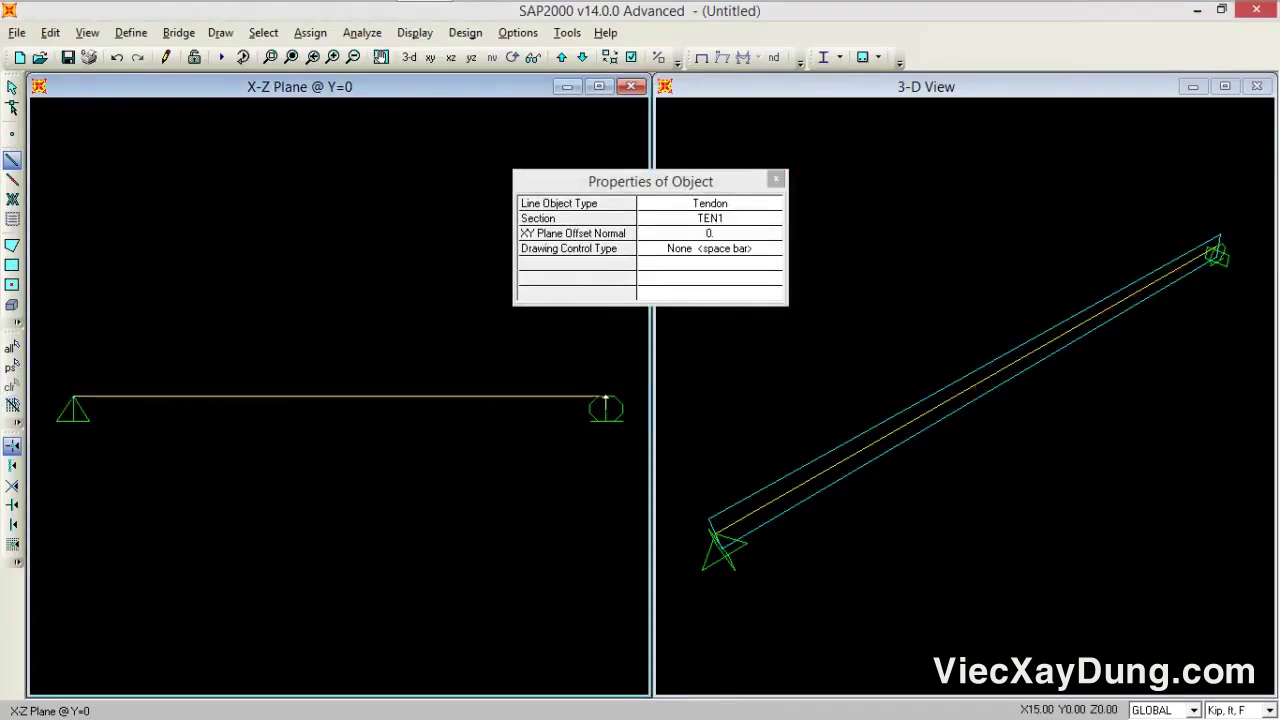
pyautogui.doubleClick(604, 399)
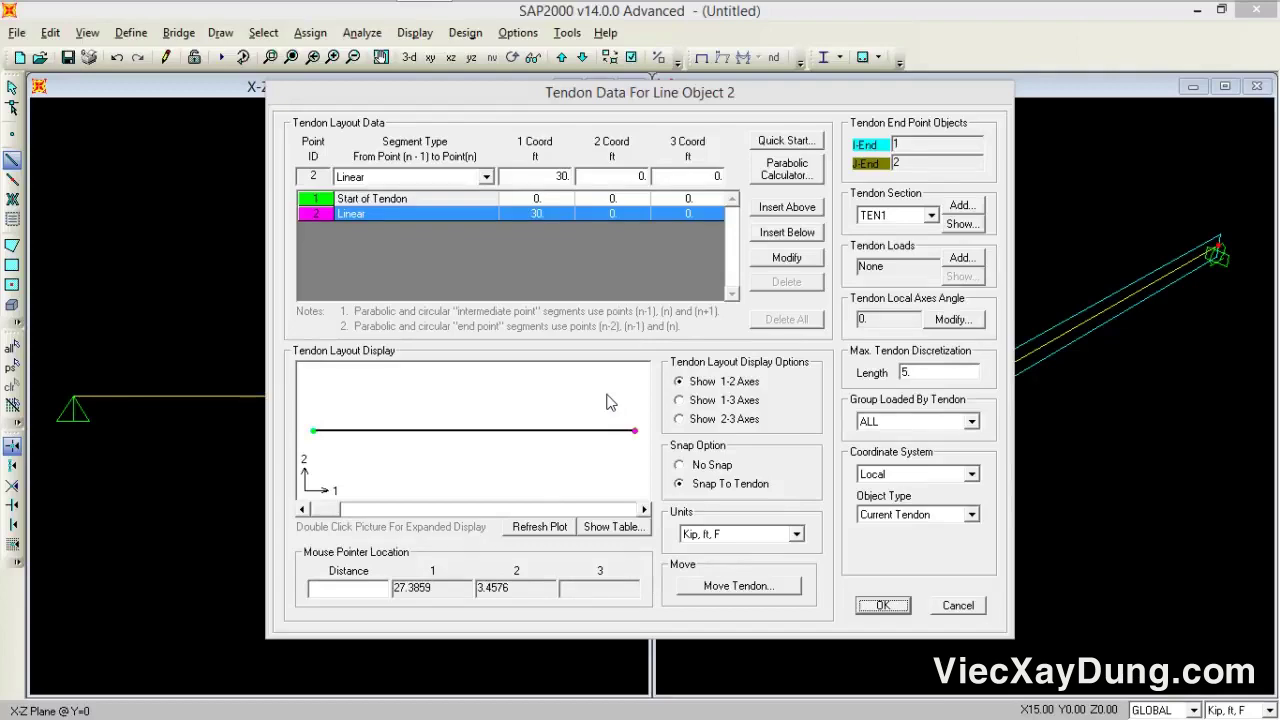
# - Generate a one-span parabolic layout for the tendon from the Parabolic Calculator's Quick Start template
pyautogui.click(803, 173)
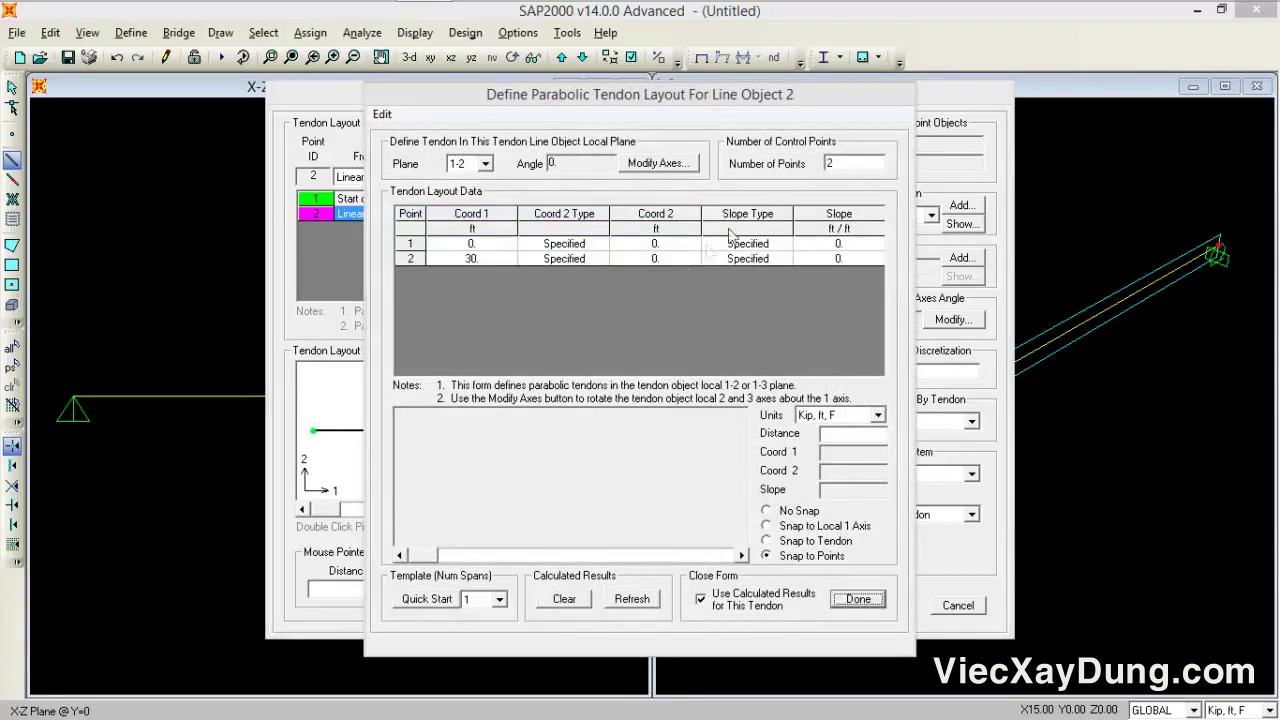
pyautogui.click(483, 607)
pyautogui.click(474, 614)
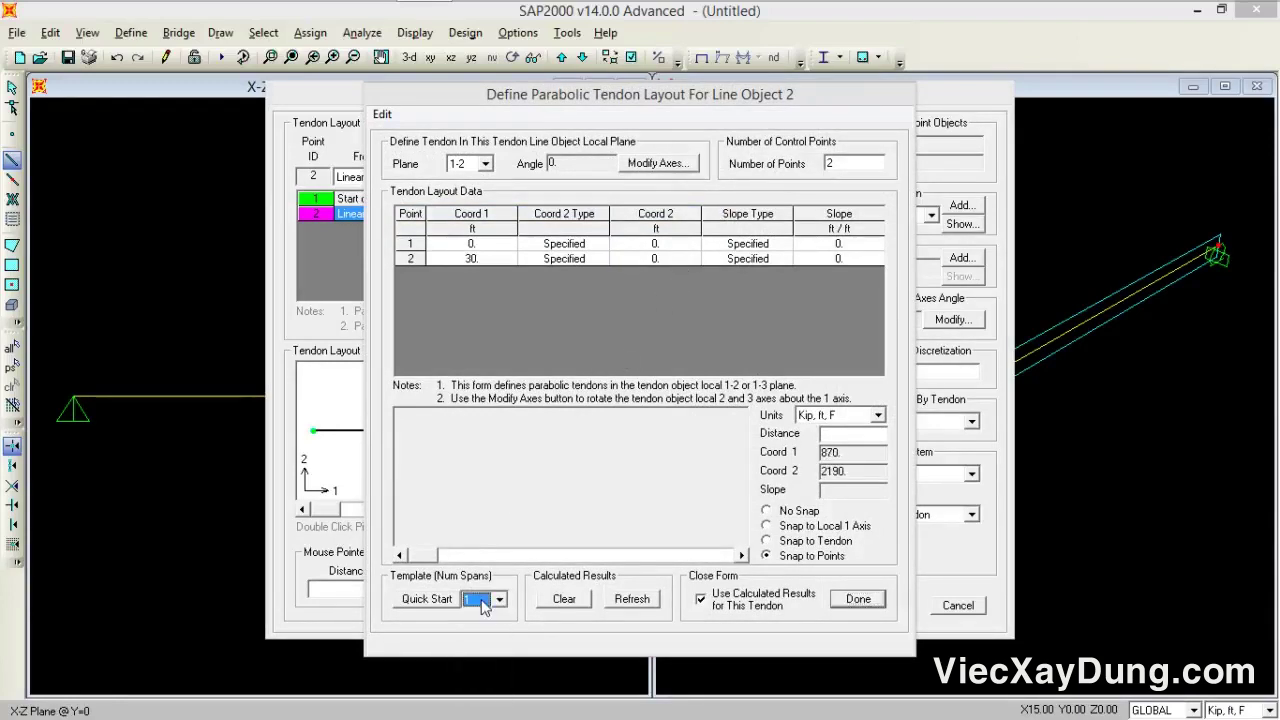
pyautogui.click(430, 600)
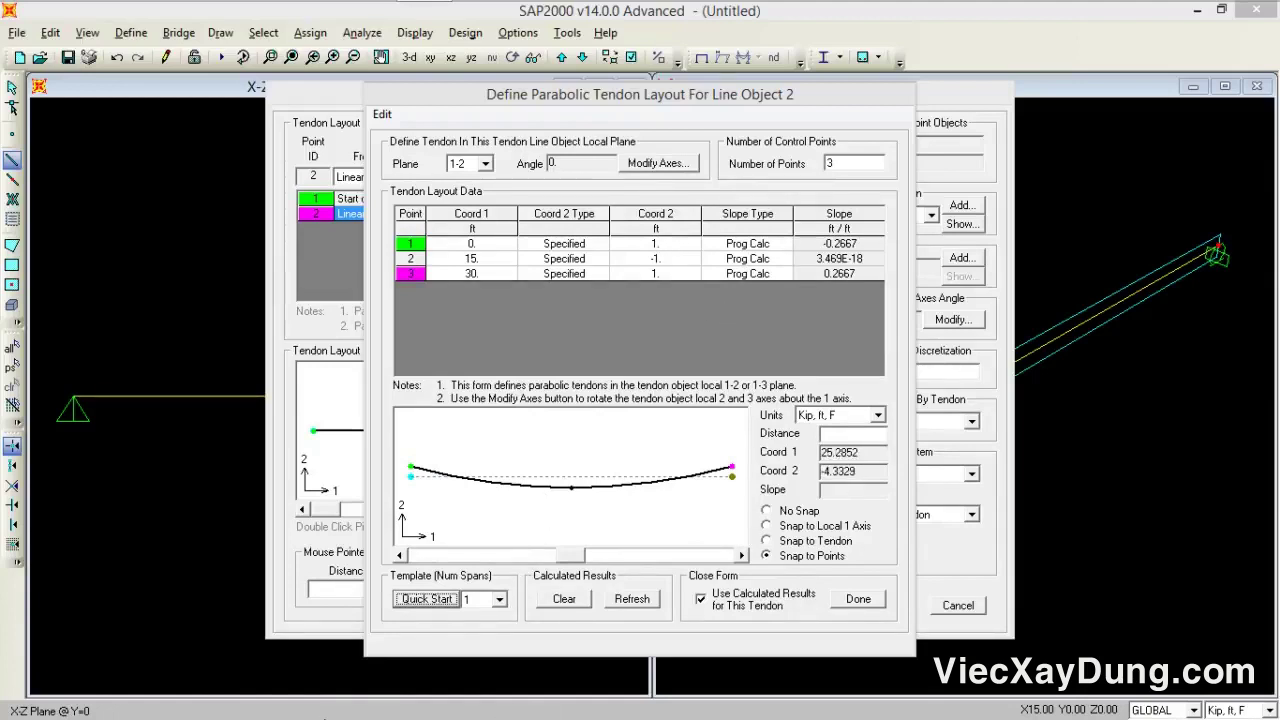
# - Switch the parabolic tendon layout's units to Kip, in, F and refresh the calculated results
pyautogui.click(877, 415)
pyautogui.click(880, 434)
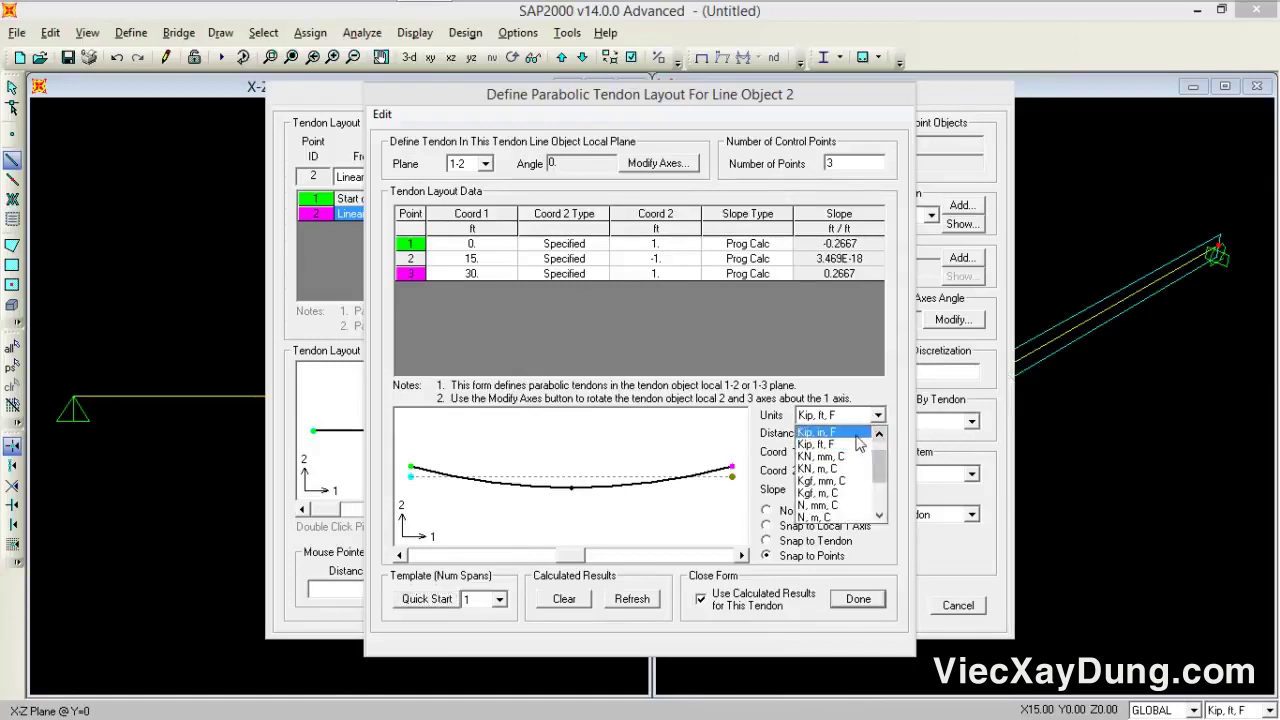
pyautogui.click(857, 434)
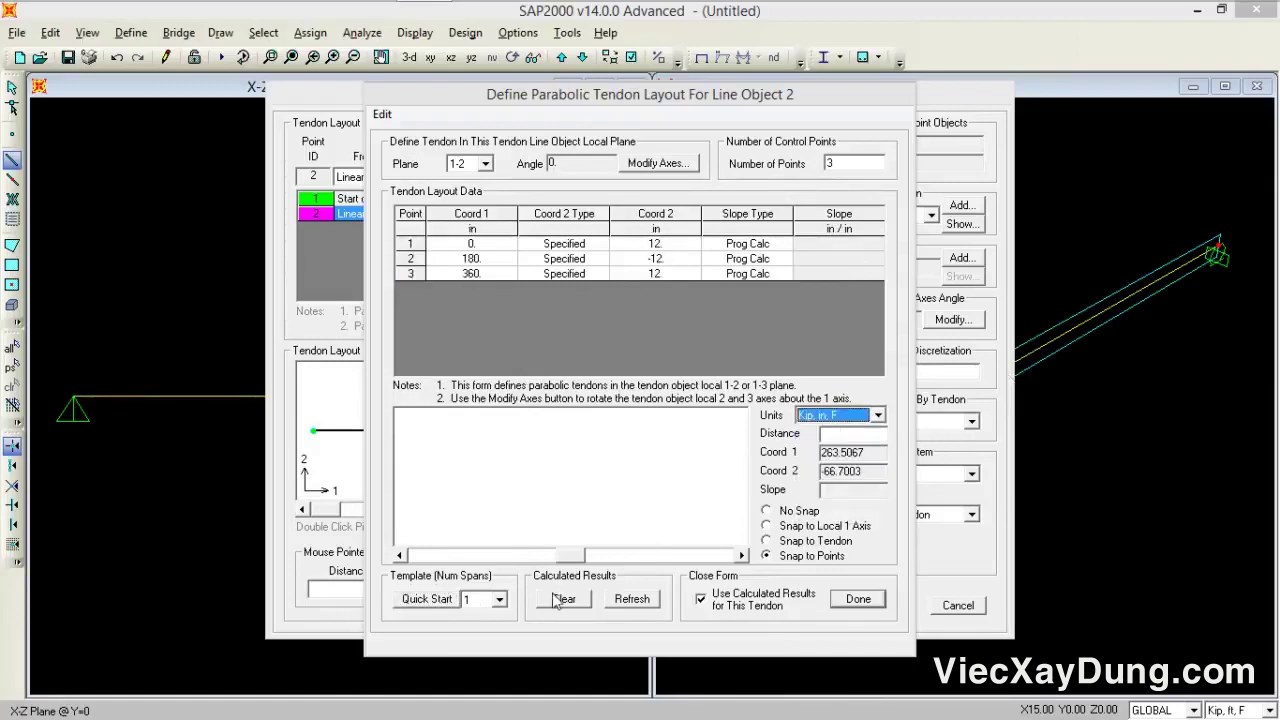
pyautogui.click(628, 600)
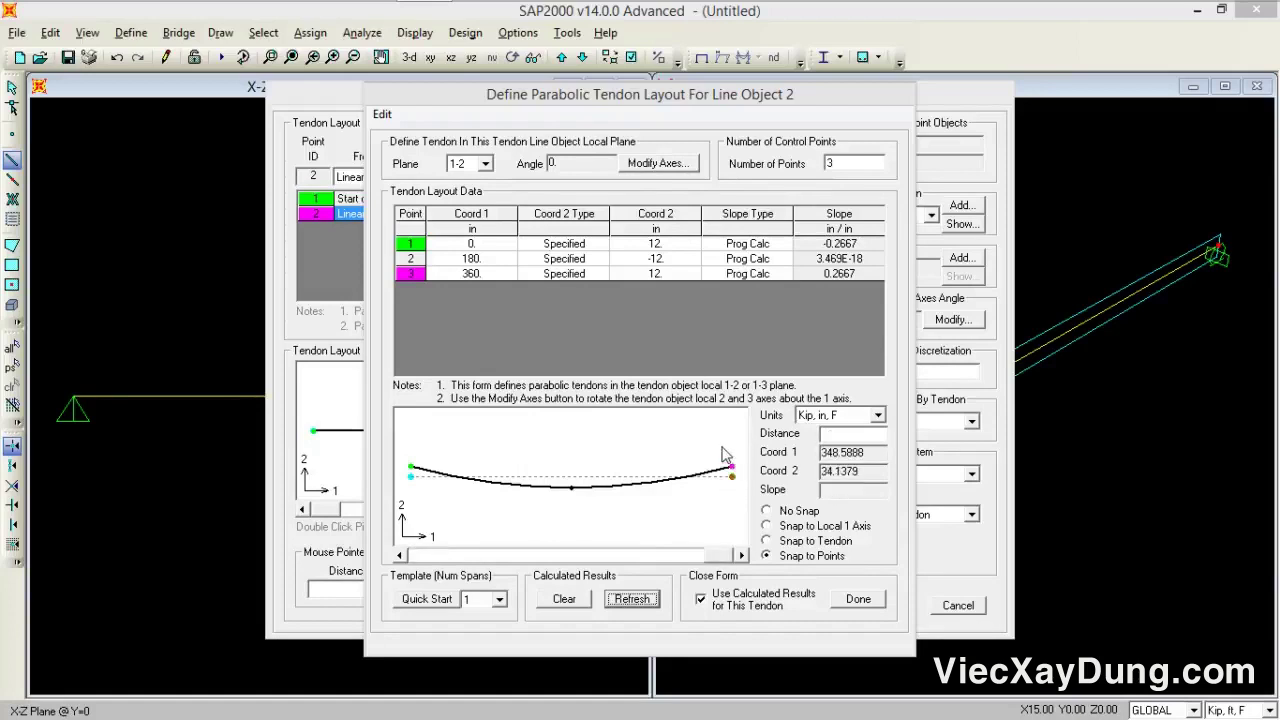
# - Set Coord 2 to 8 in at the tendon's start point and 3 in at its end point, recalculate and accept the layout
pyautogui.click(664, 254)
pyautogui.click(665, 245)
pyautogui.click(668, 259)
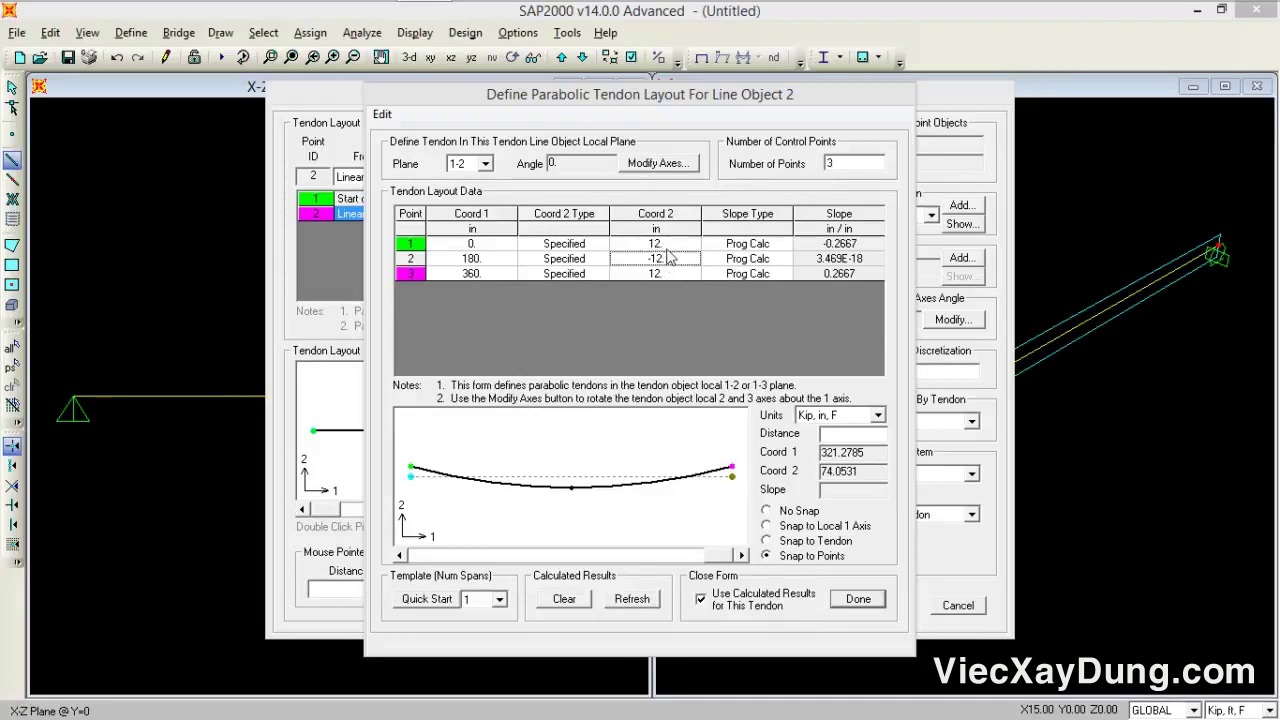
pyautogui.click(674, 246)
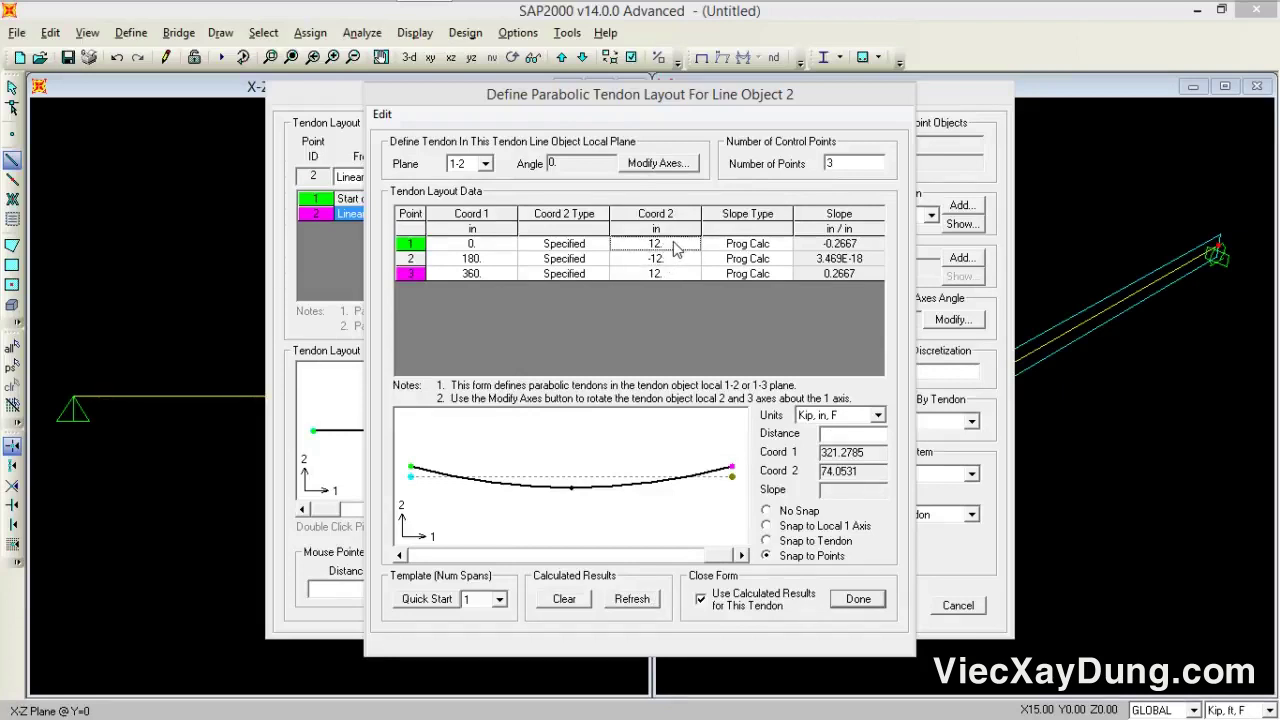
pyautogui.write('8')
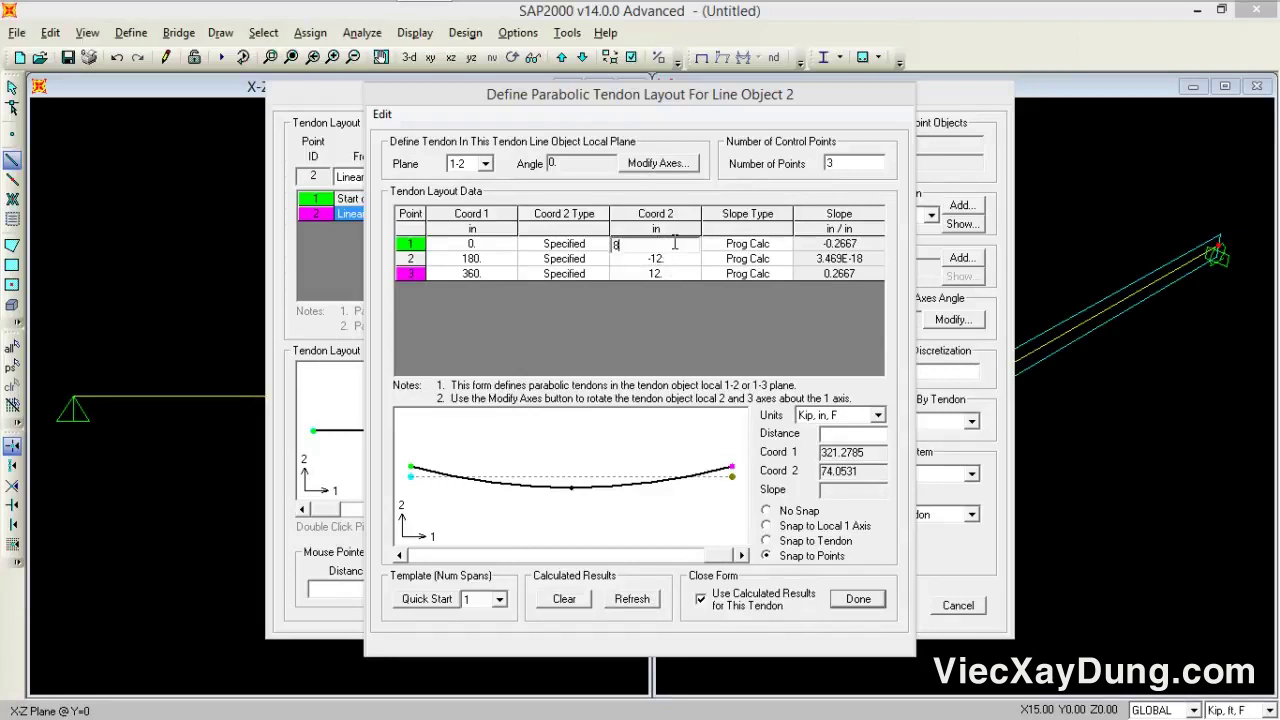
pyautogui.click(645, 277)
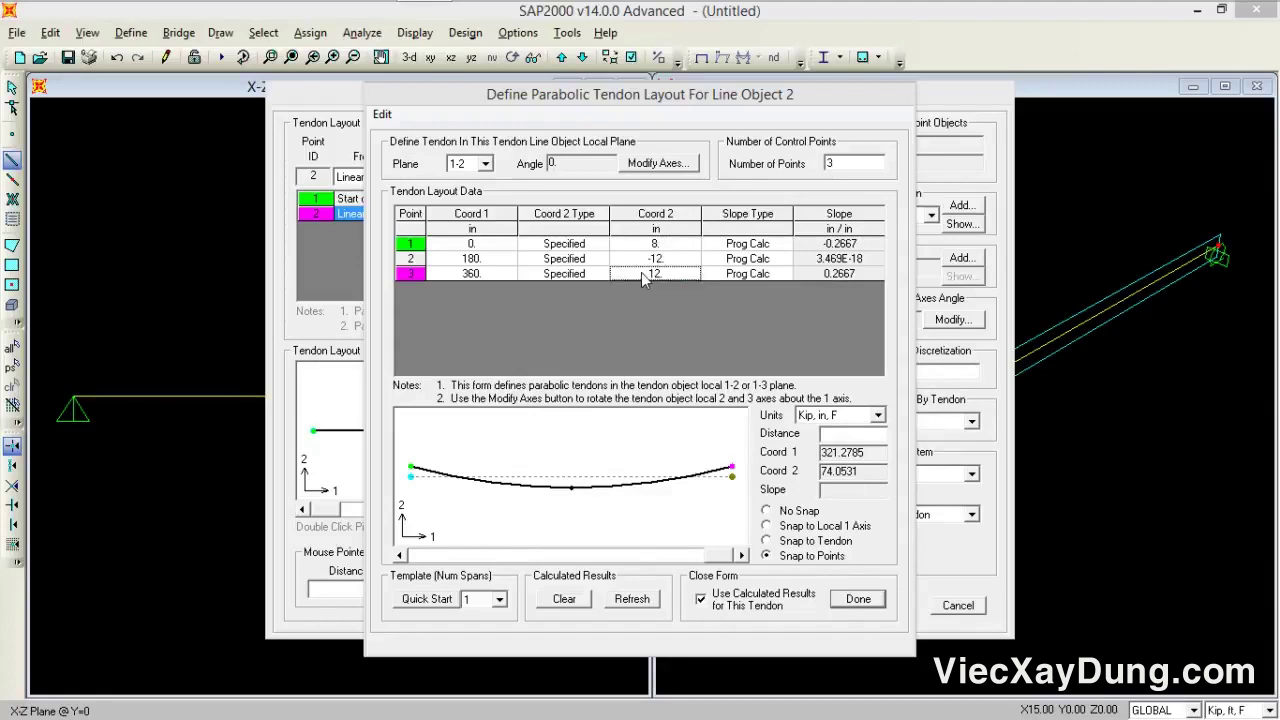
pyautogui.write('3')
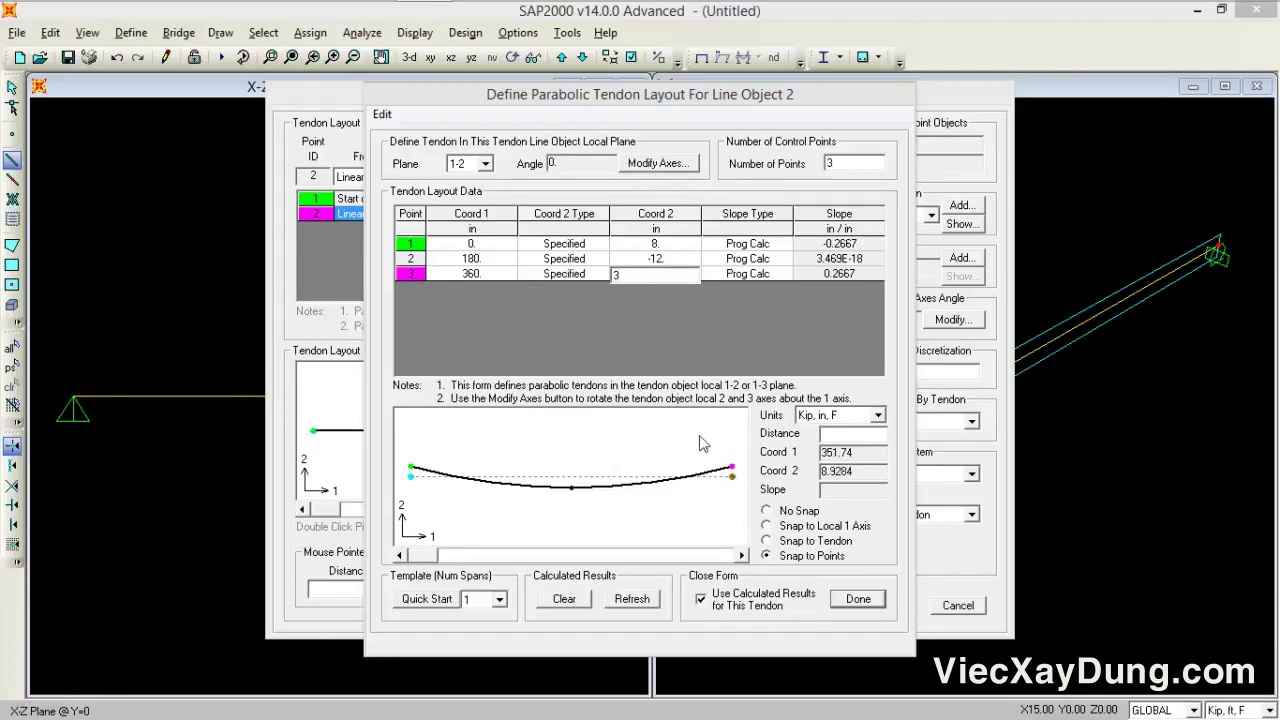
pyautogui.click(577, 277)
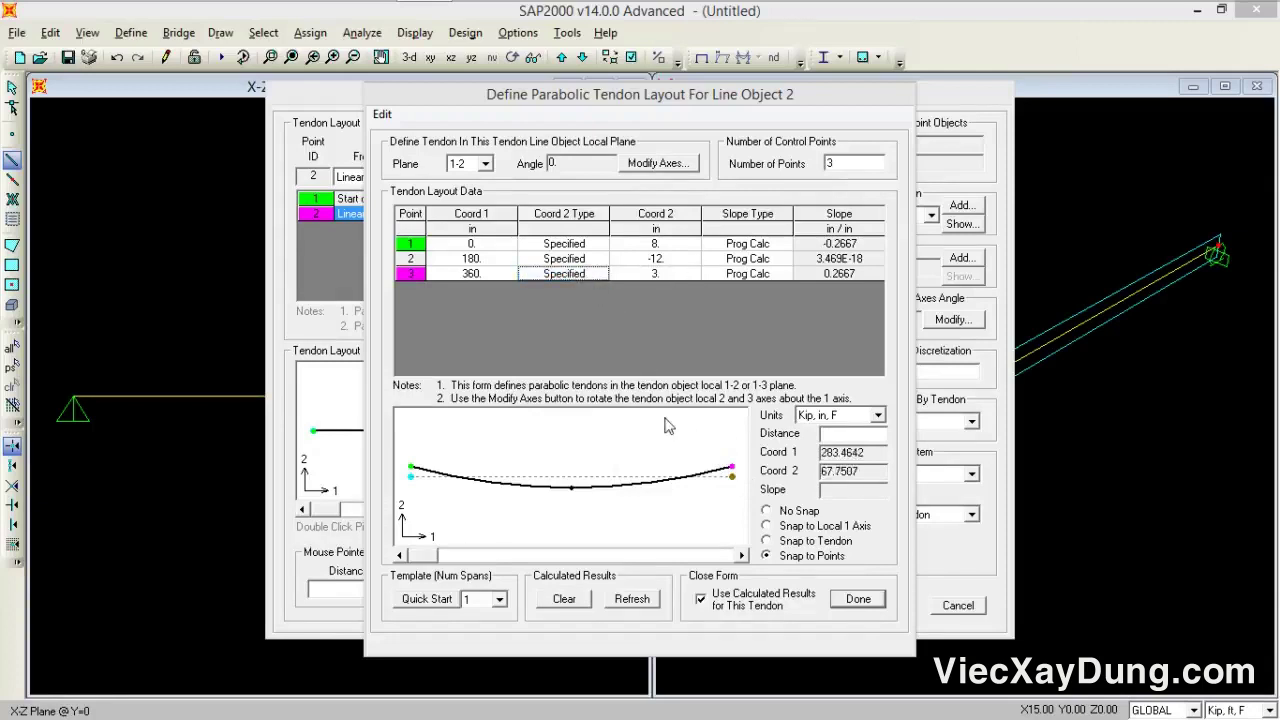
pyautogui.click(630, 598)
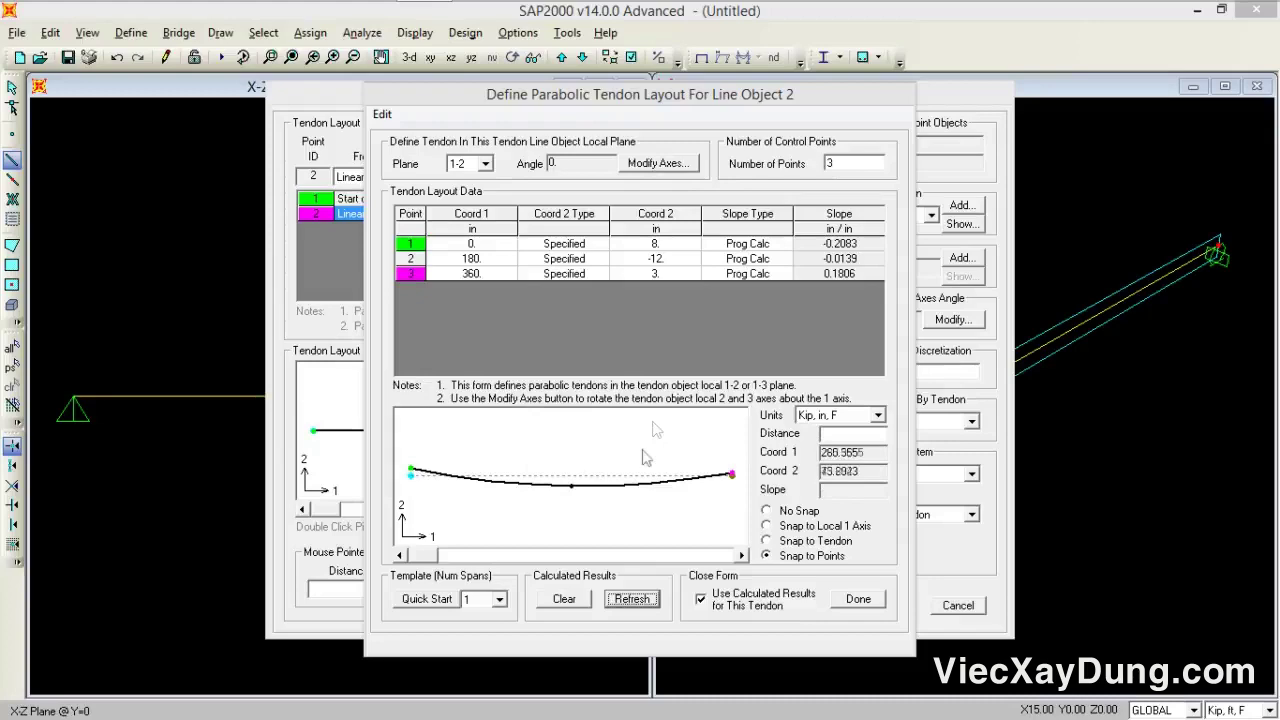
pyautogui.click(855, 600)
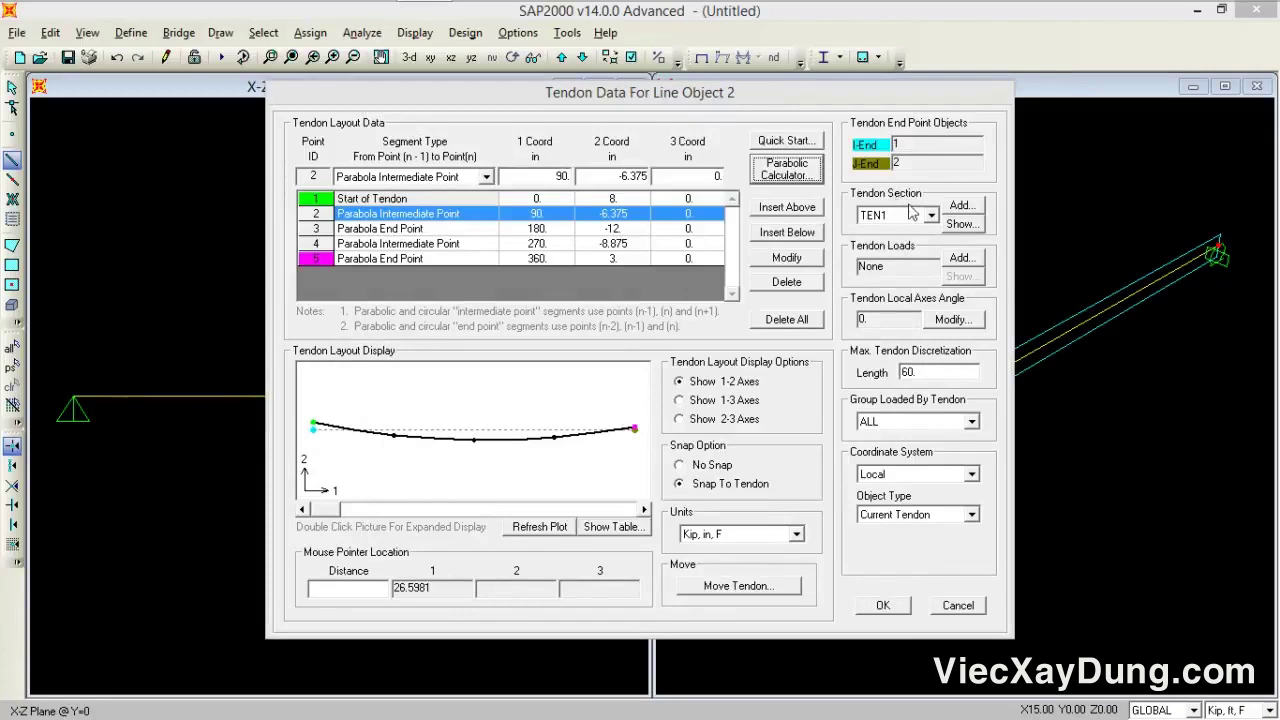
# - Keep TEN1 as the tendon section and add a tendon load for the P.STRESS pattern with a force of 200 Kip
pyautogui.click(930, 216)
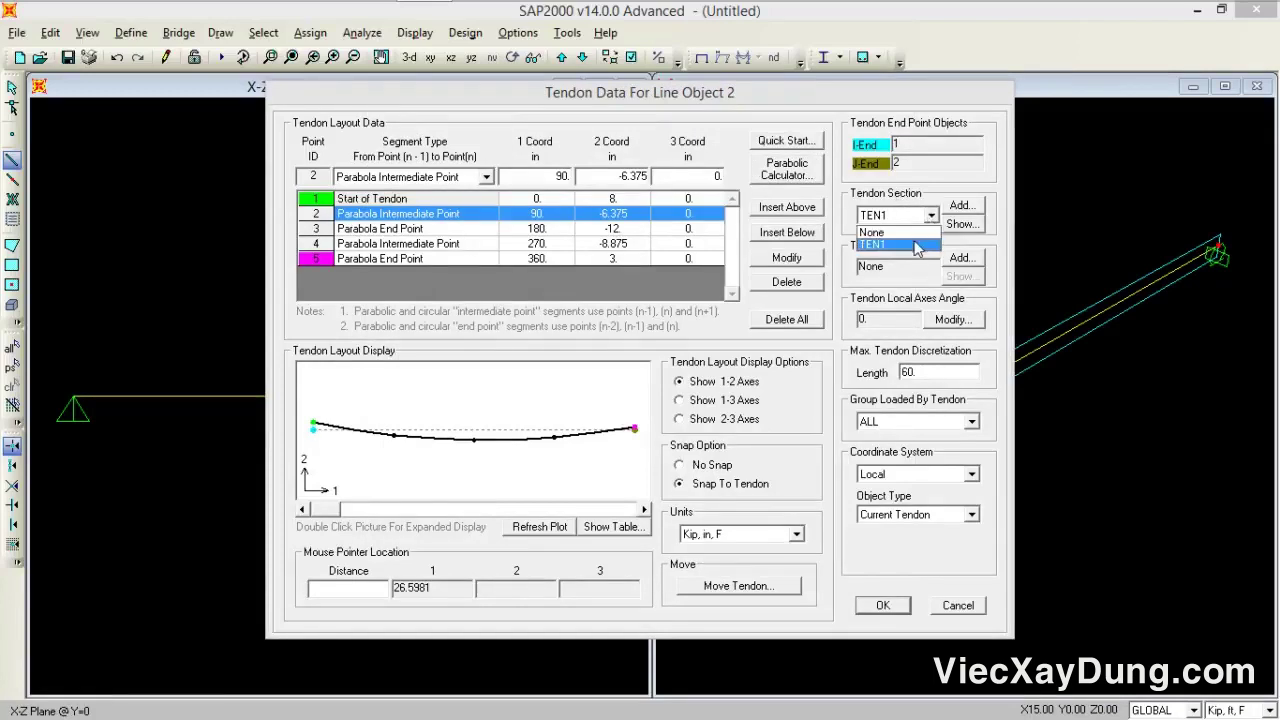
pyautogui.click(917, 244)
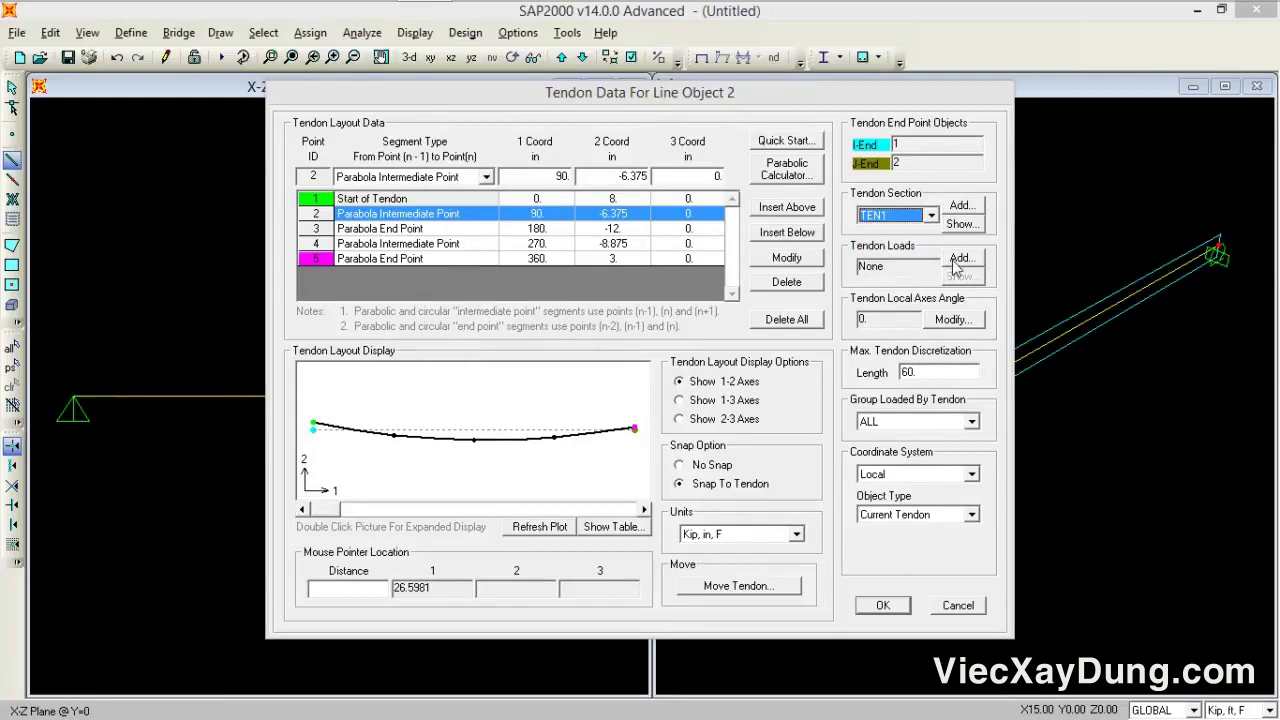
pyautogui.click(958, 259)
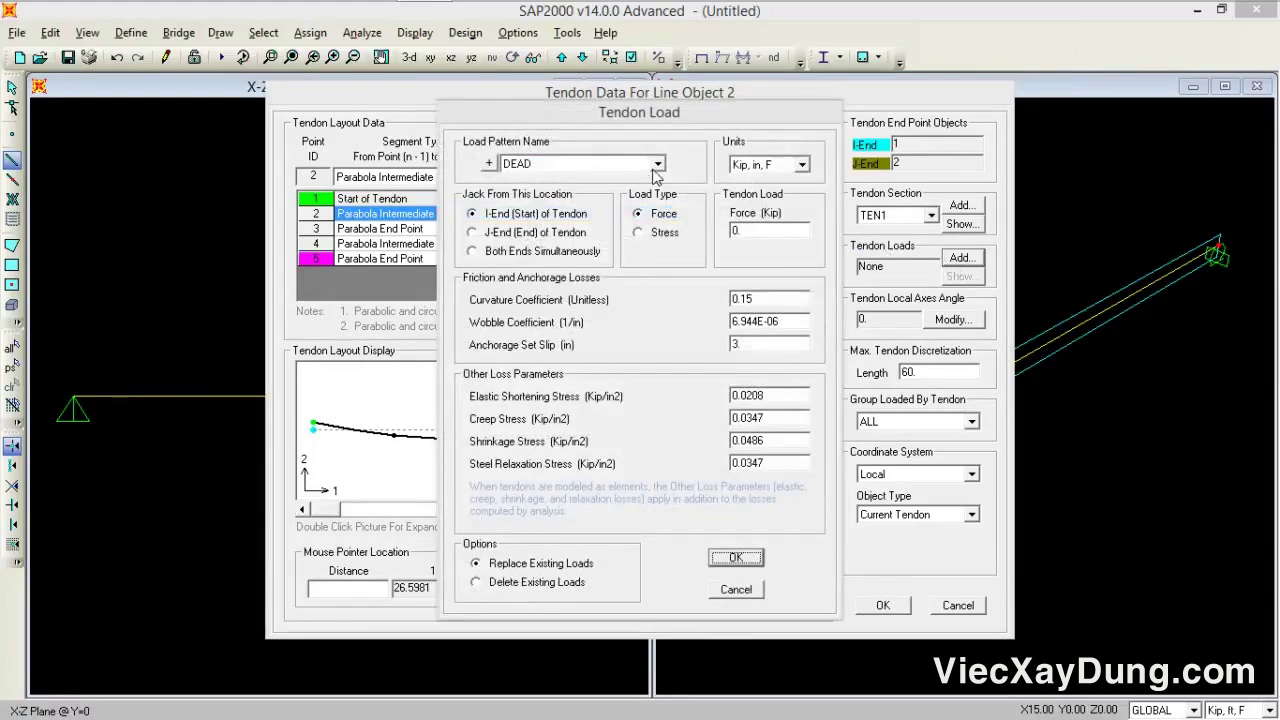
pyautogui.click(658, 165)
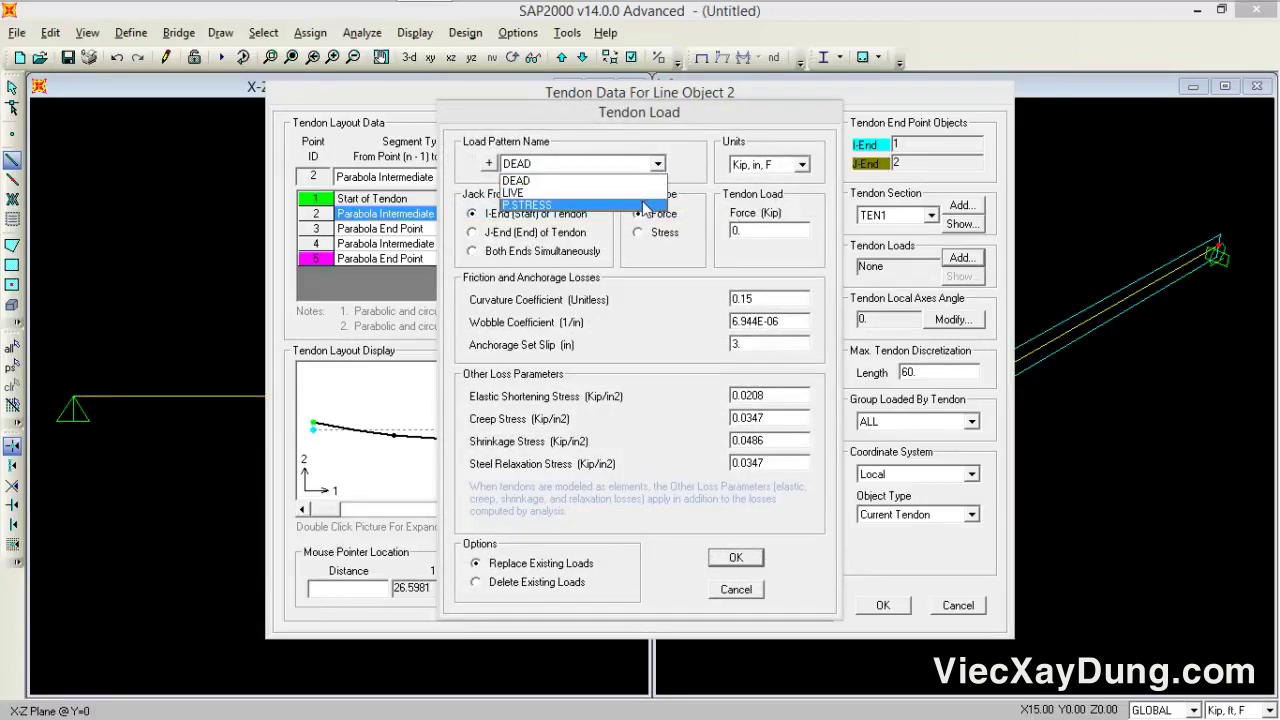
pyautogui.click(645, 205)
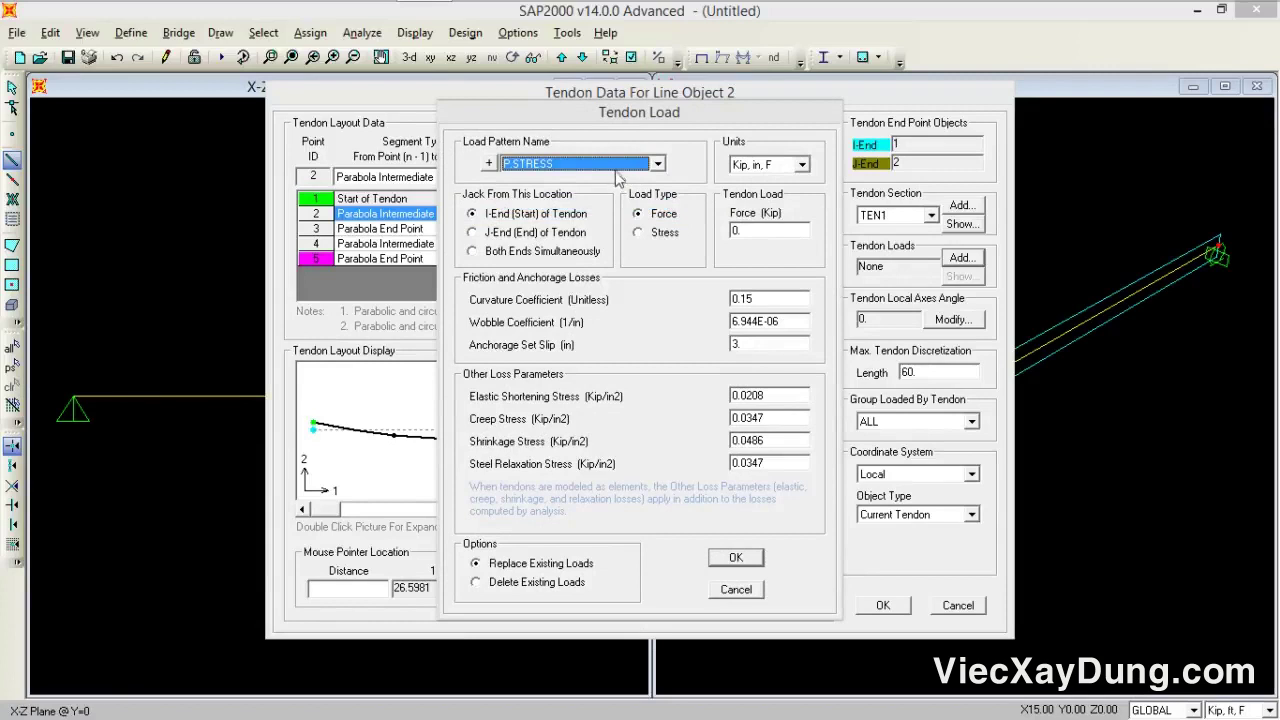
pyautogui.click(775, 229)
pyautogui.write('200')
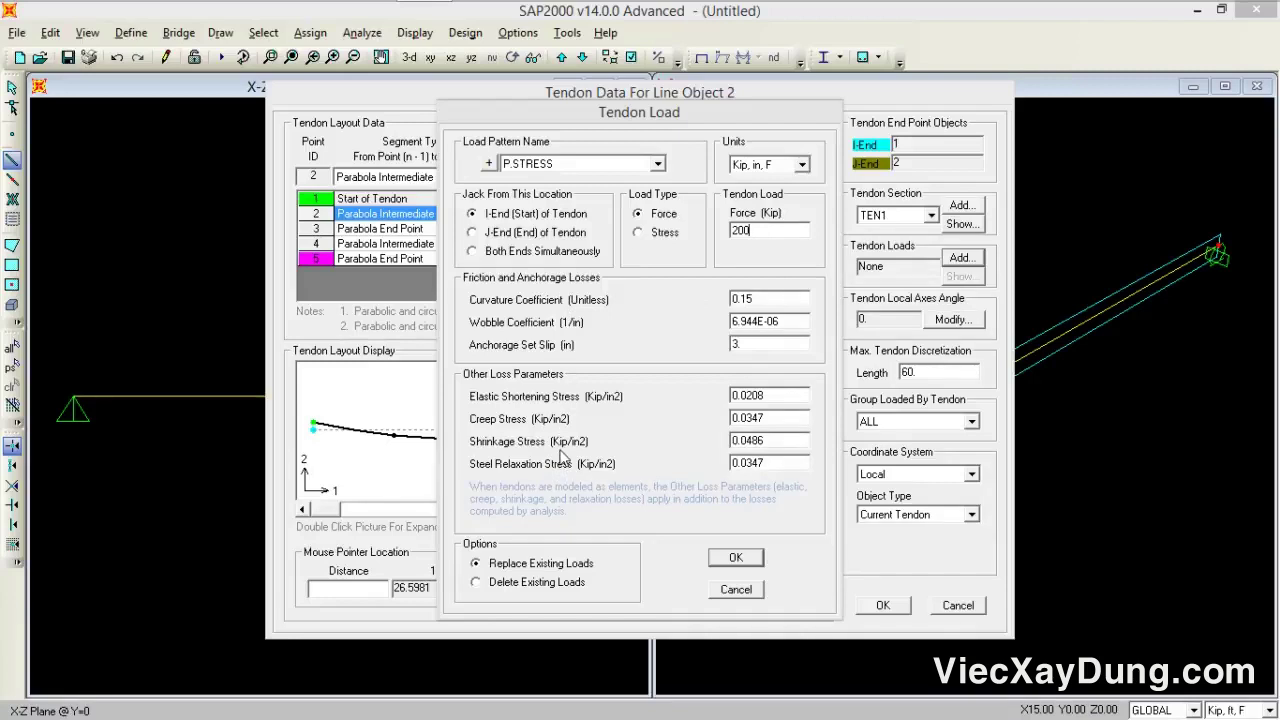
# - Set all friction, anchorage and other loss parameters to 0, save the tendon load and tendon data, and finish drawing
pyautogui.doubleClick(771, 302)
pyautogui.write('0')
pyautogui.press('Tab')
pyautogui.write('0')
pyautogui.press('Tab')
pyautogui.write('0')
pyautogui.doubleClick(776, 394)
pyautogui.write('0')
pyautogui.doubleClick(781, 418)
pyautogui.write('0')
pyautogui.doubleClick(785, 441)
pyautogui.write('0')
pyautogui.doubleClick(780, 463)
pyautogui.write('0')
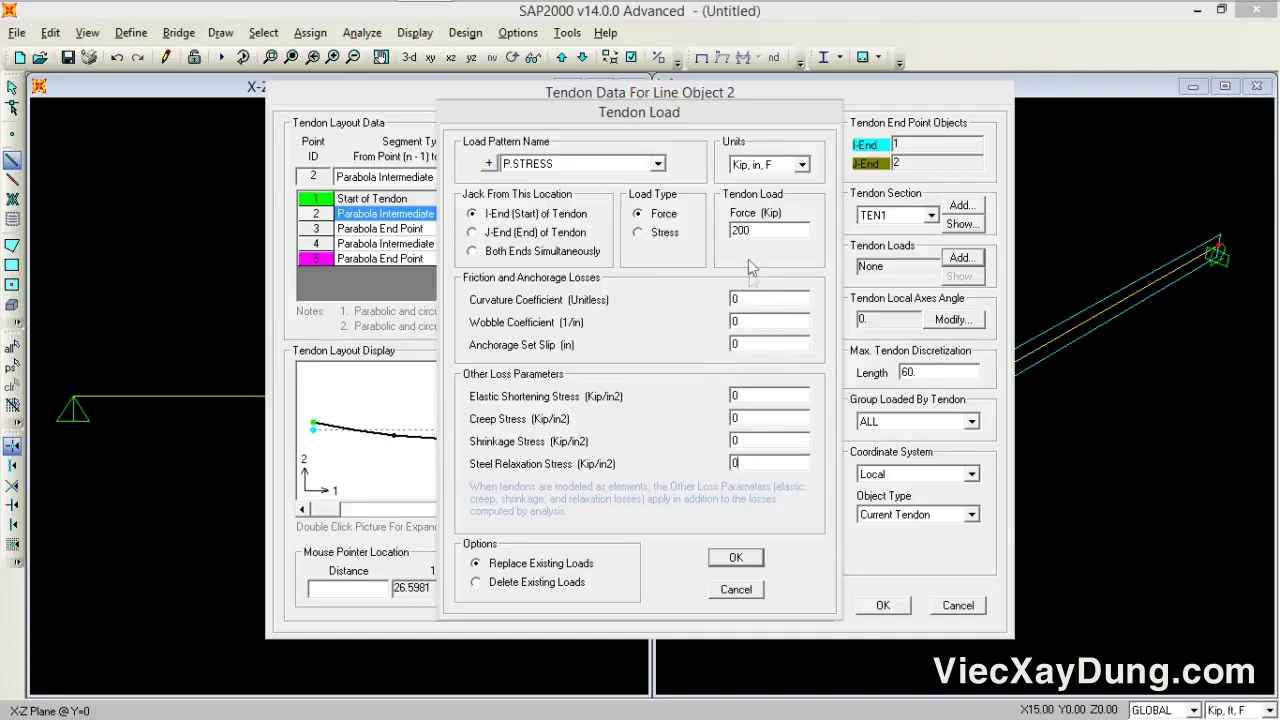
pyautogui.click(737, 558)
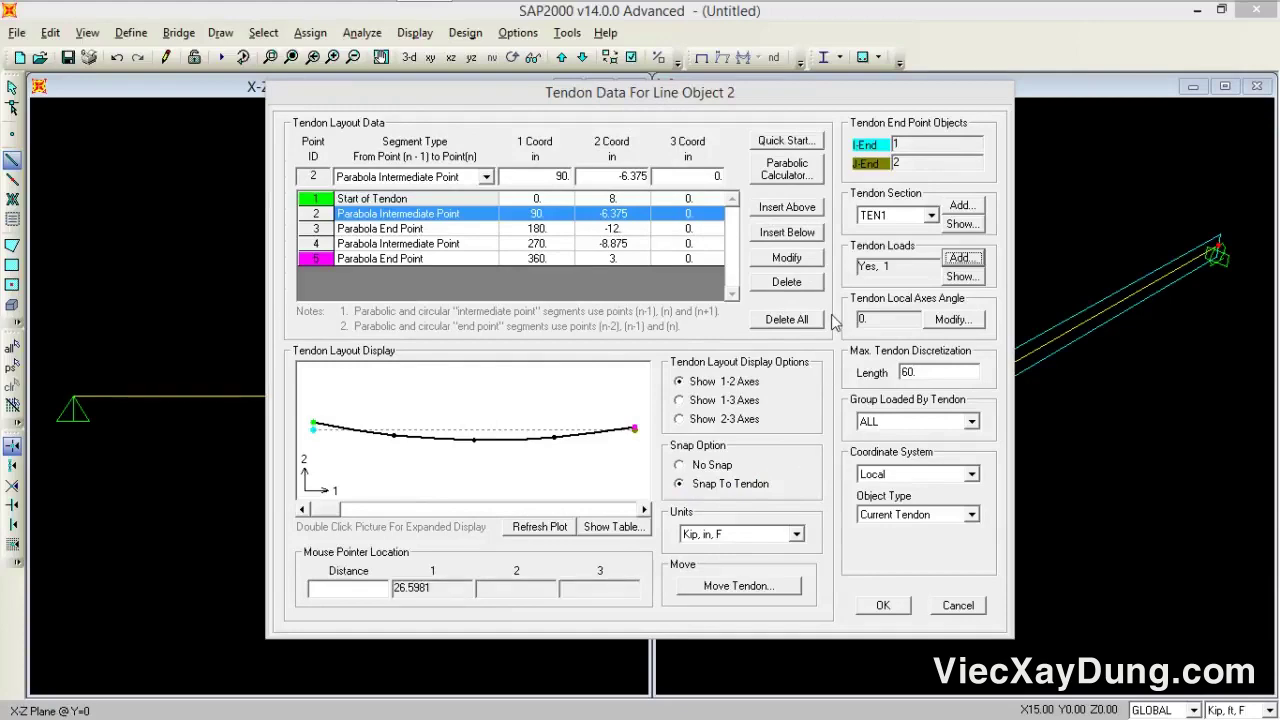
pyautogui.click(884, 607)
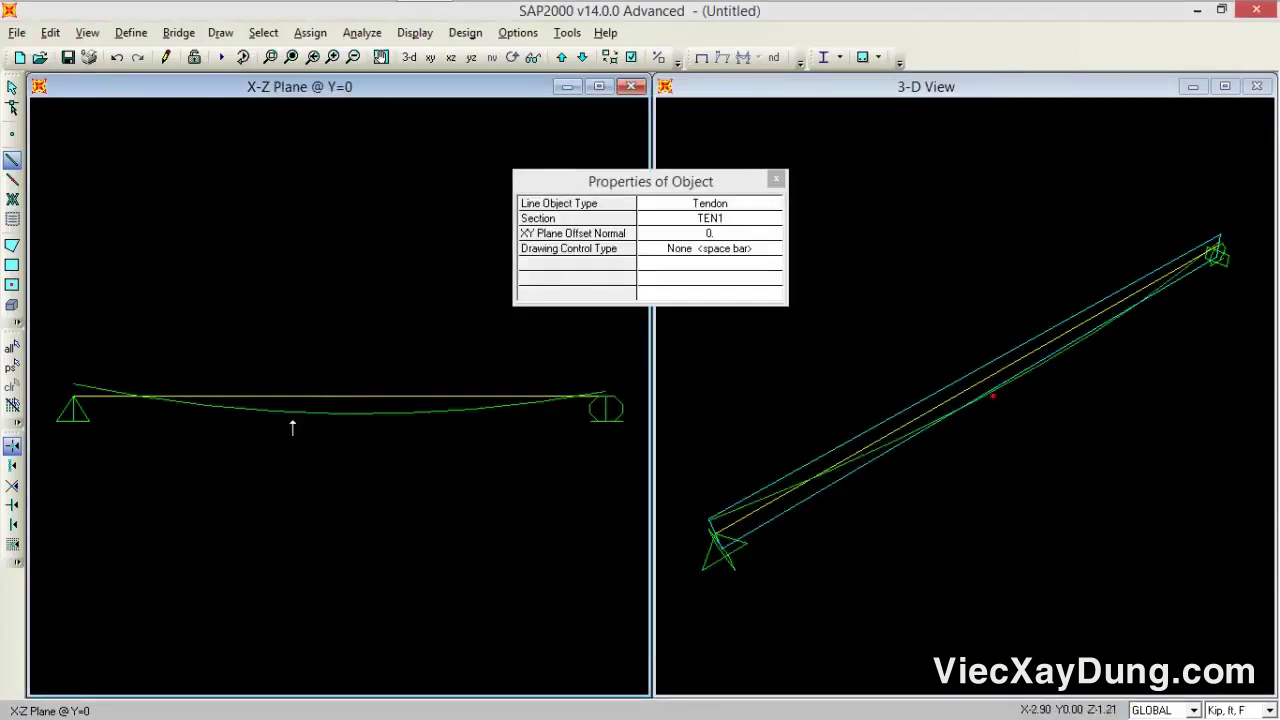
pyautogui.click(12, 87)
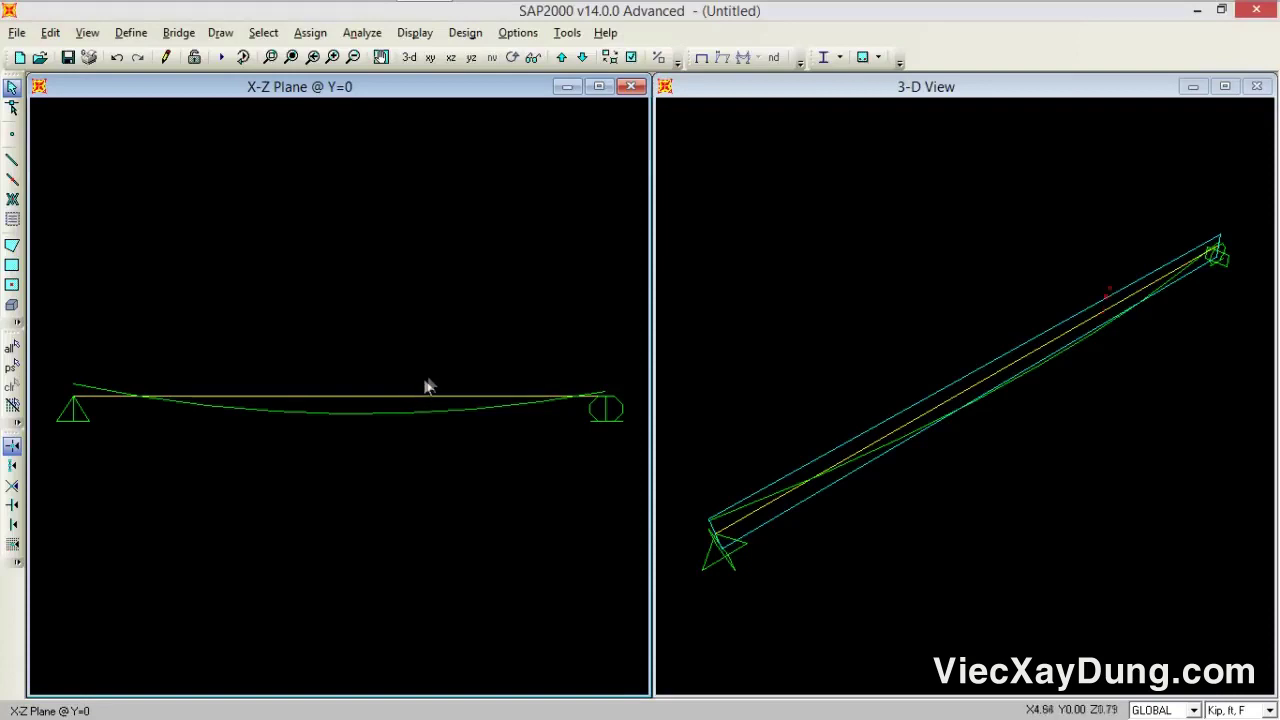
# - Assign a uniform distributed gravity load of 2.2 Kip/ft to the beam for the DEAD load pattern
pyautogui.moveTo(428, 377); pyautogui.dragTo(388, 405)
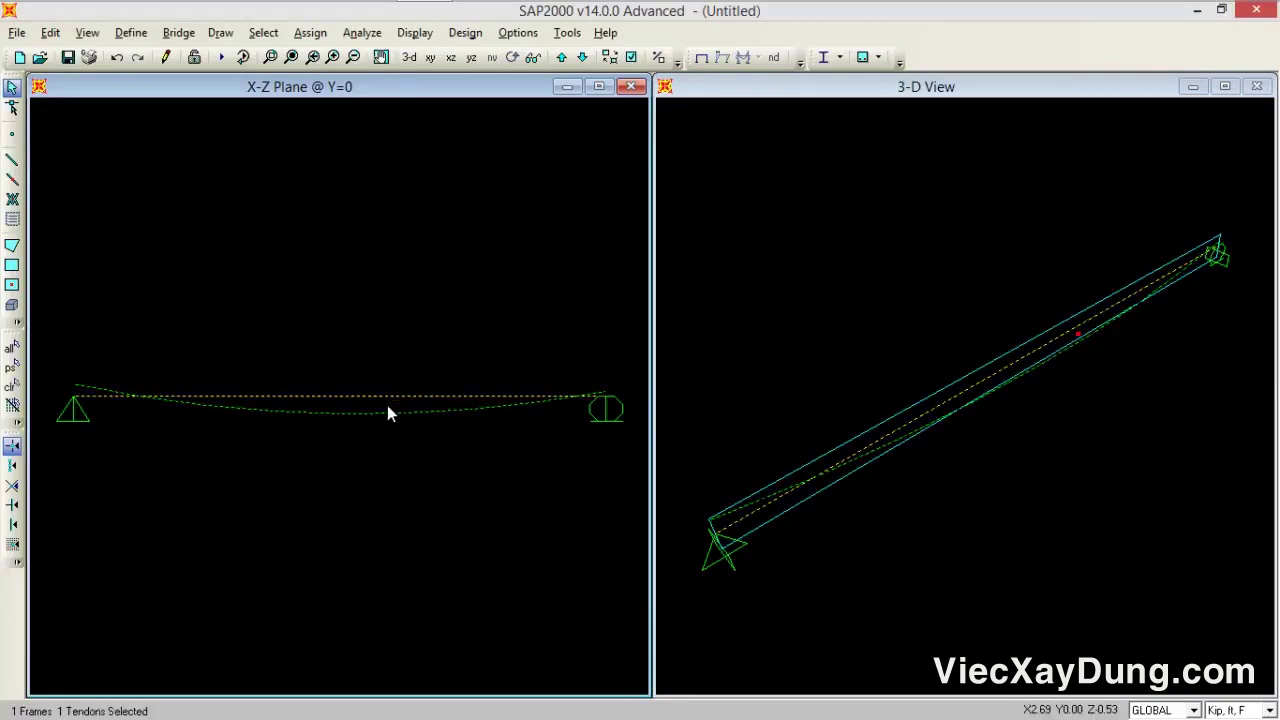
pyautogui.hotkey('ctrl', 'q')
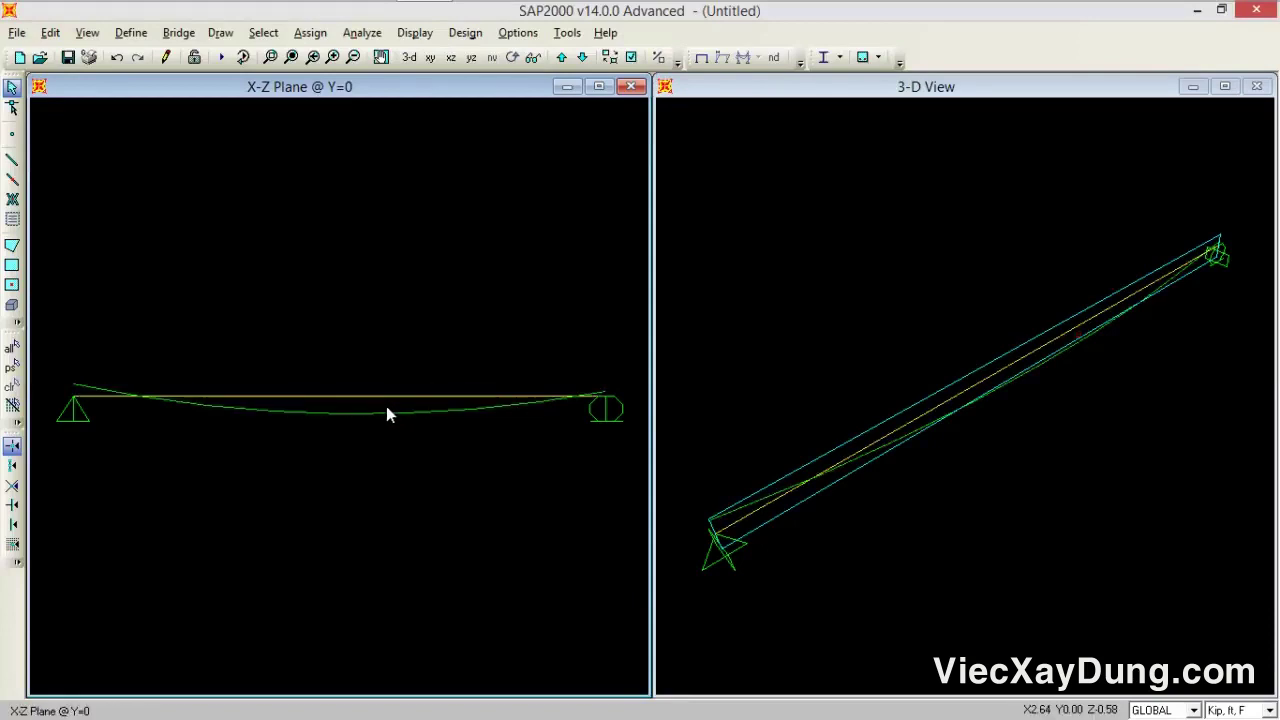
pyautogui.click(369, 396)
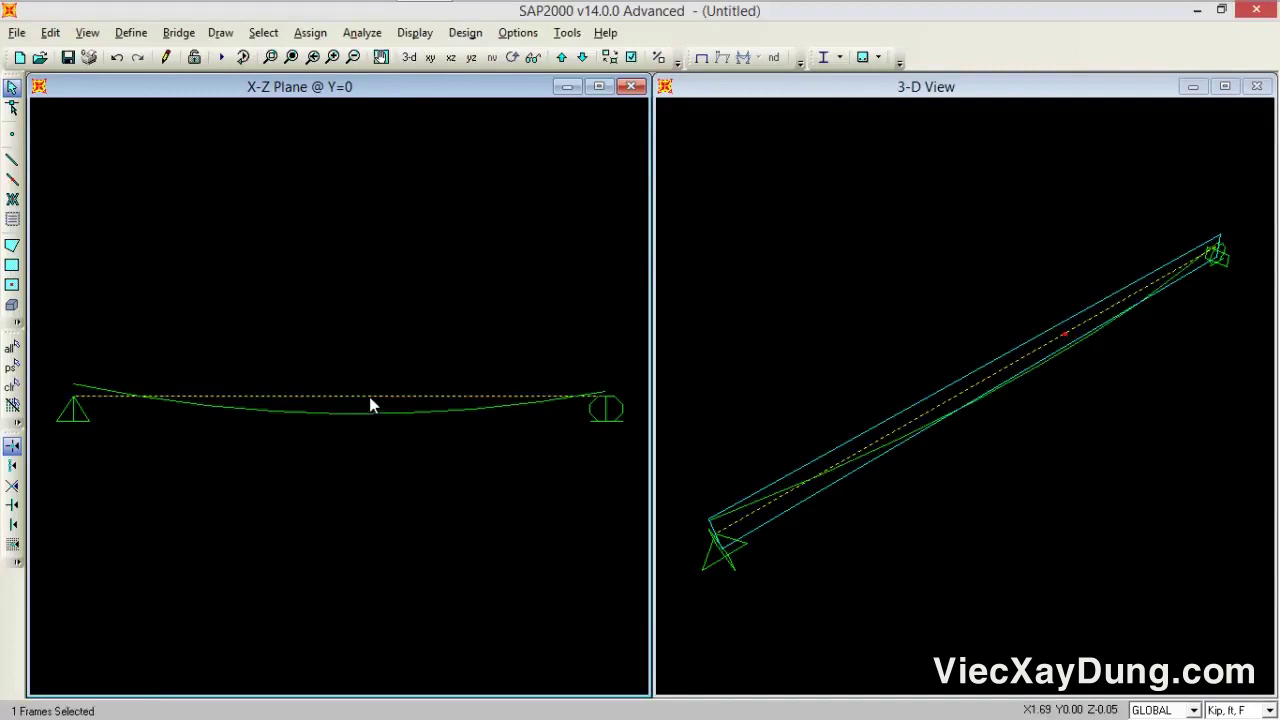
pyautogui.click(310, 32)
pyautogui.moveTo(484, 250)
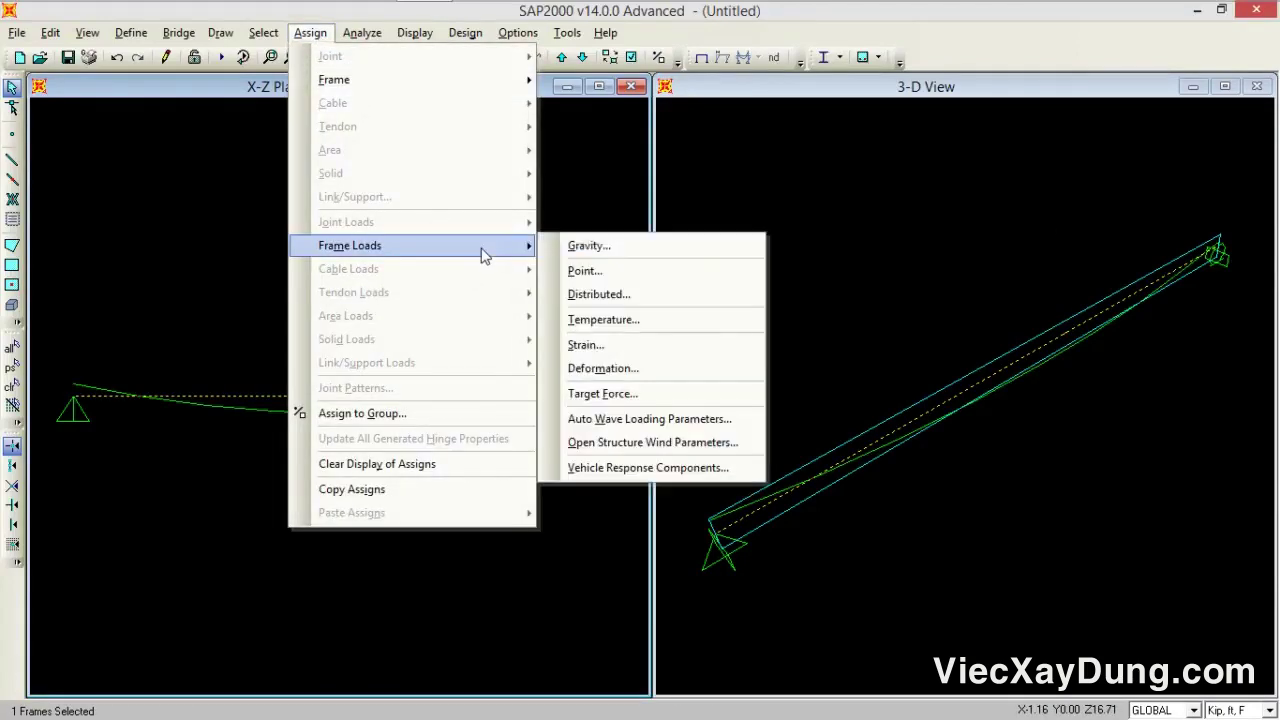
pyautogui.click(586, 296)
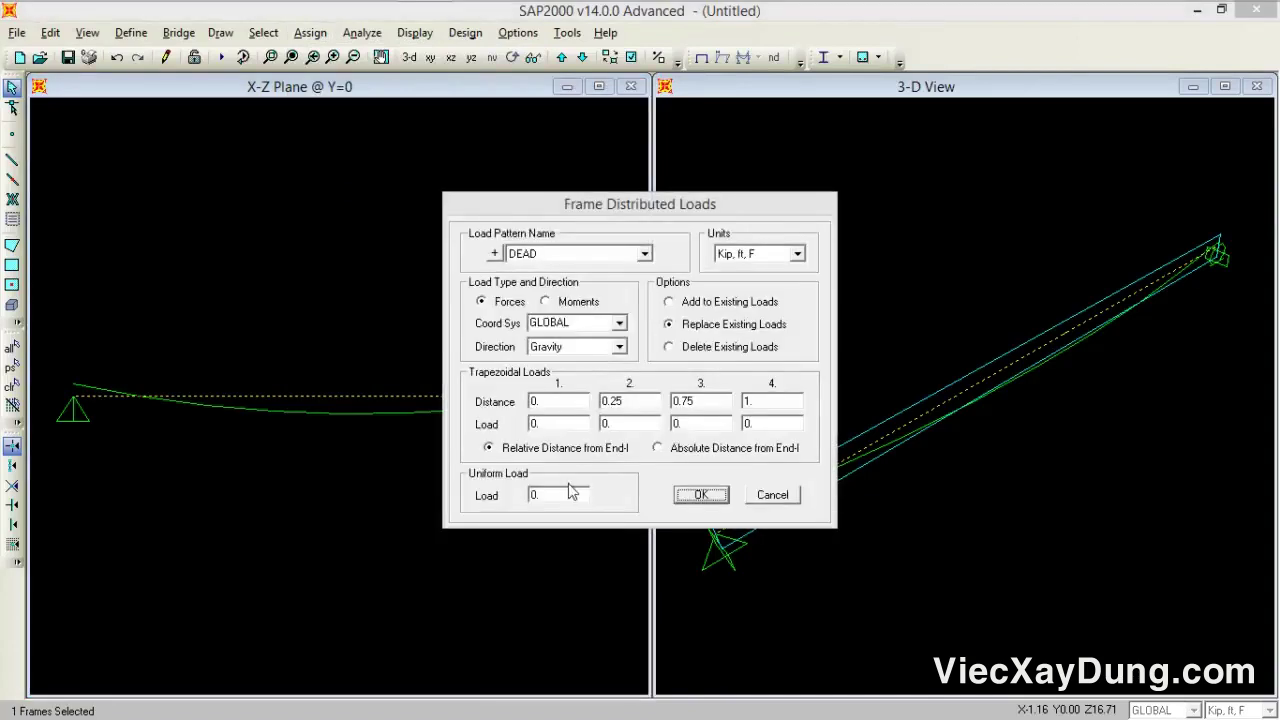
pyautogui.doubleClick(565, 490)
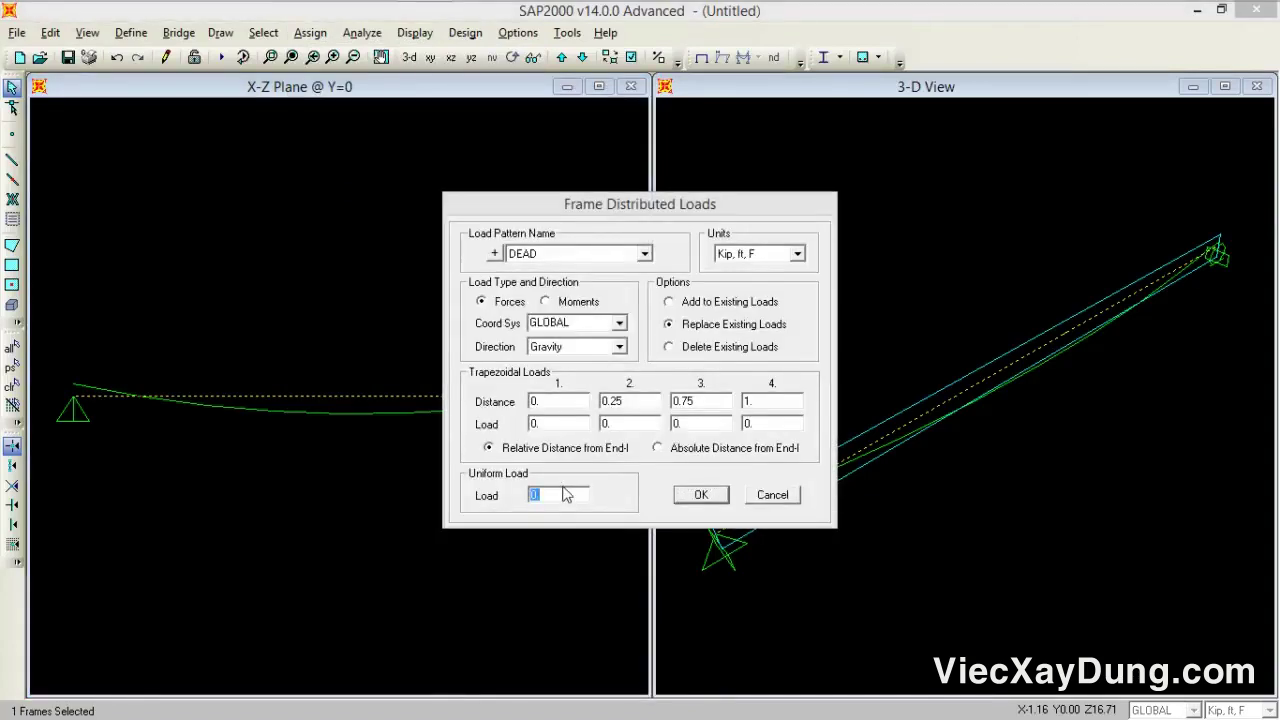
pyautogui.write('2')
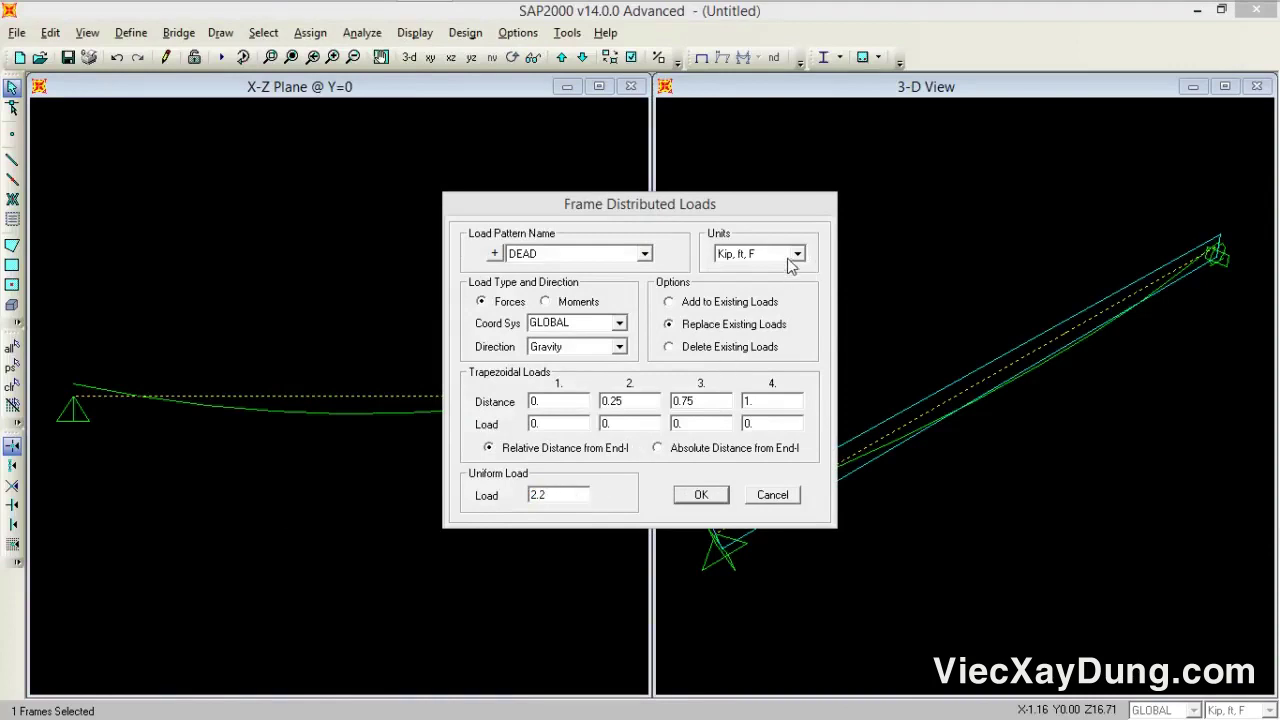
pyautogui.click(700, 494)
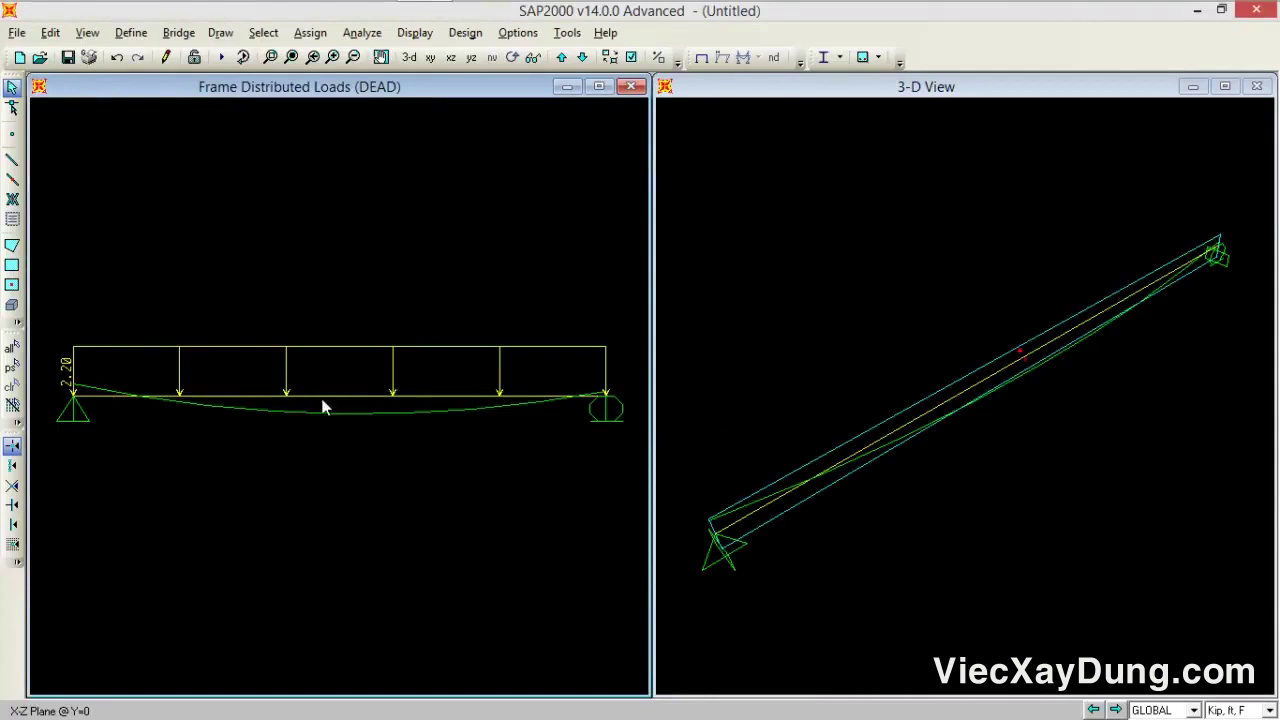
# - Assign a uniform distributed gravity load of 1.5 Kip/ft to the beam for the LIVE load pattern
pyautogui.click(323, 403)
pyautogui.click(310, 32)
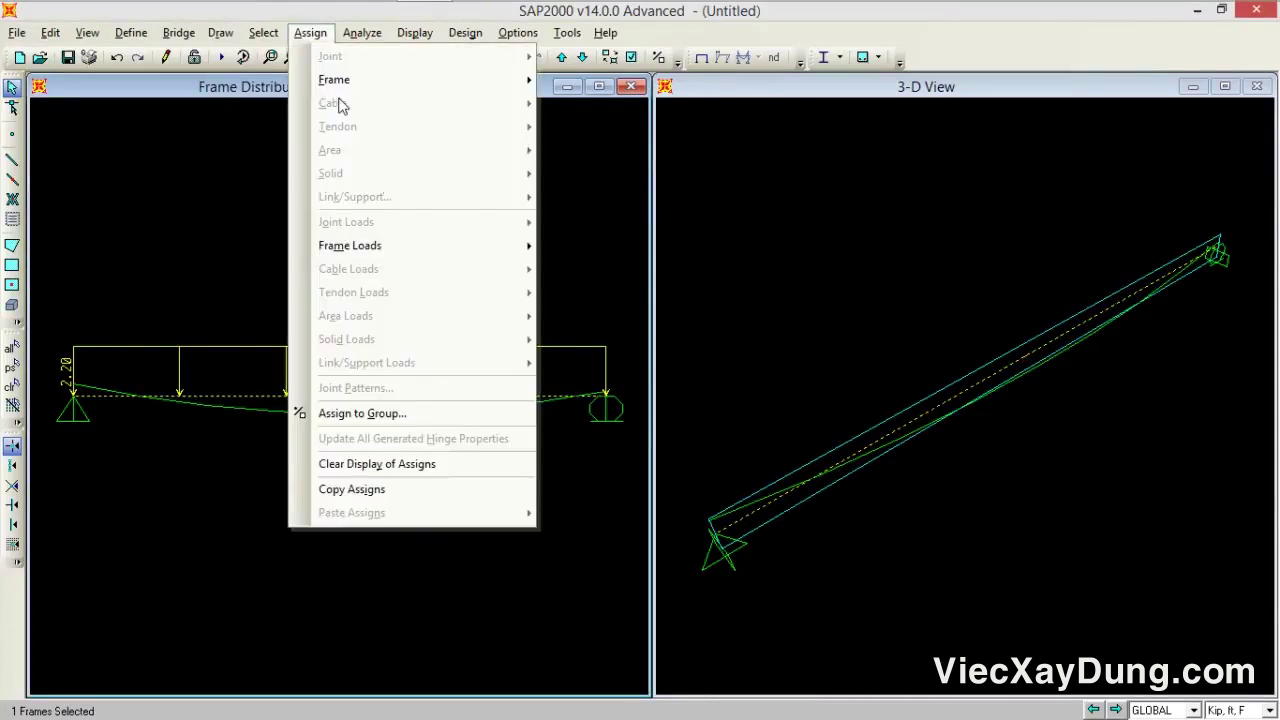
pyautogui.moveTo(447, 258)
pyautogui.click(600, 294)
pyautogui.click(591, 256)
pyautogui.click(588, 279)
pyautogui.doubleClick(558, 497)
pyautogui.write('1.')
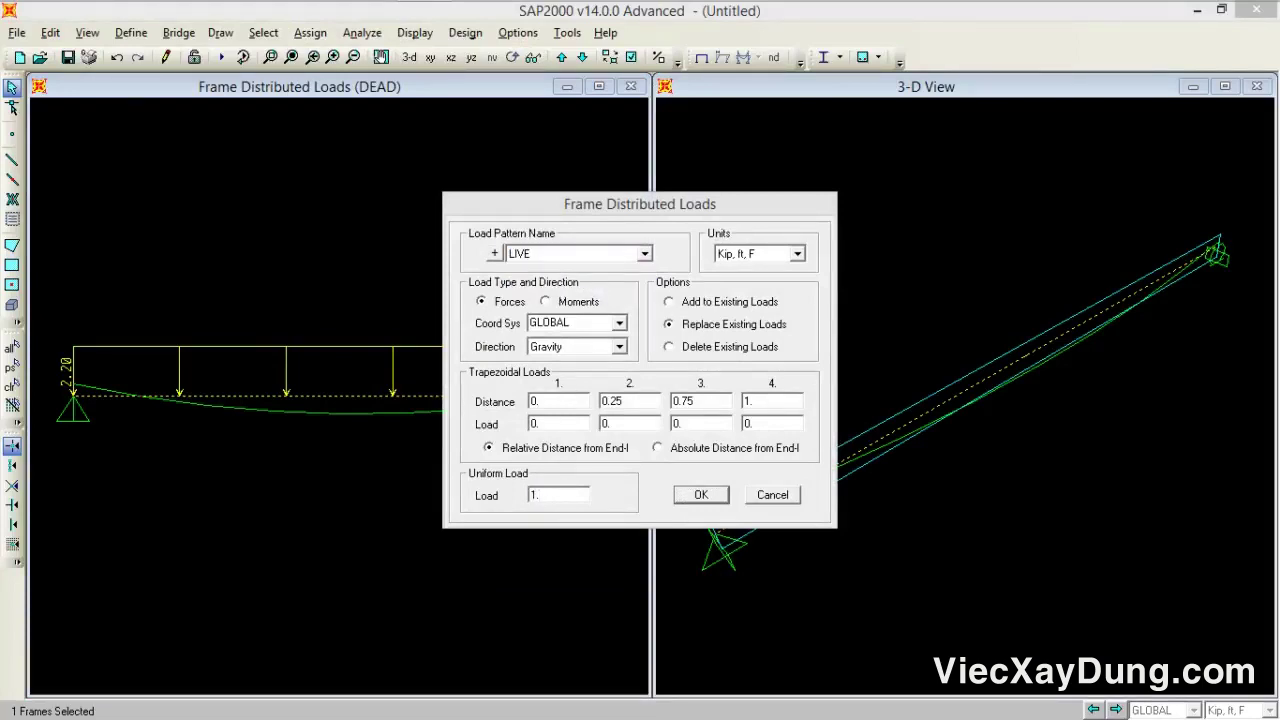
pyautogui.click(701, 494)
# - Review the load assignments in the beam's line information and close it
pyautogui.click(446, 403)
pyautogui.rightClick(446, 400)
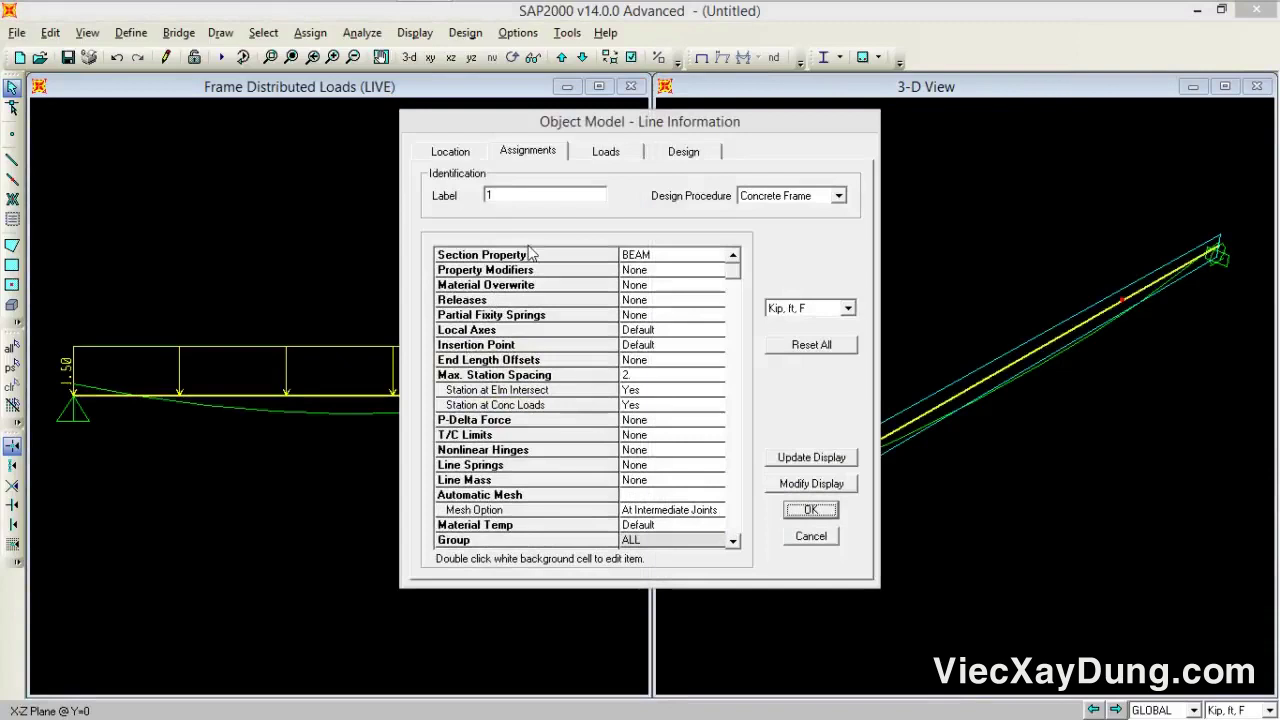
pyautogui.click(605, 151)
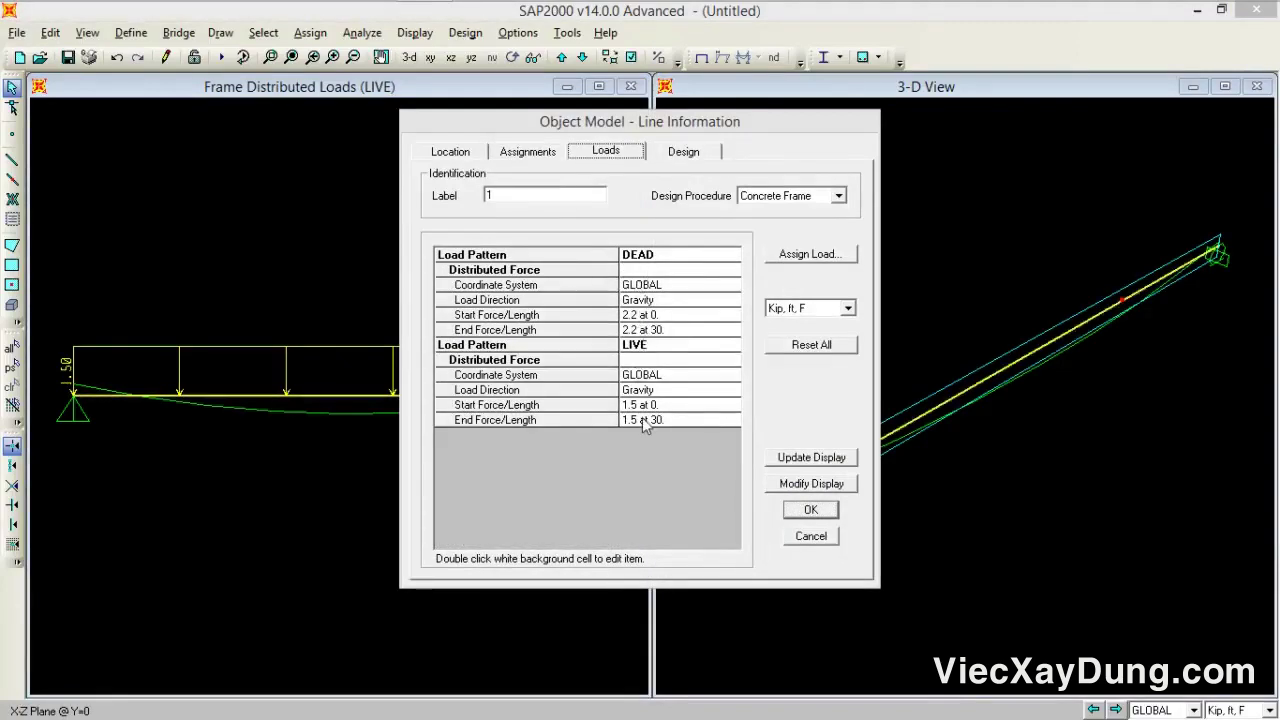
pyautogui.click(808, 510)
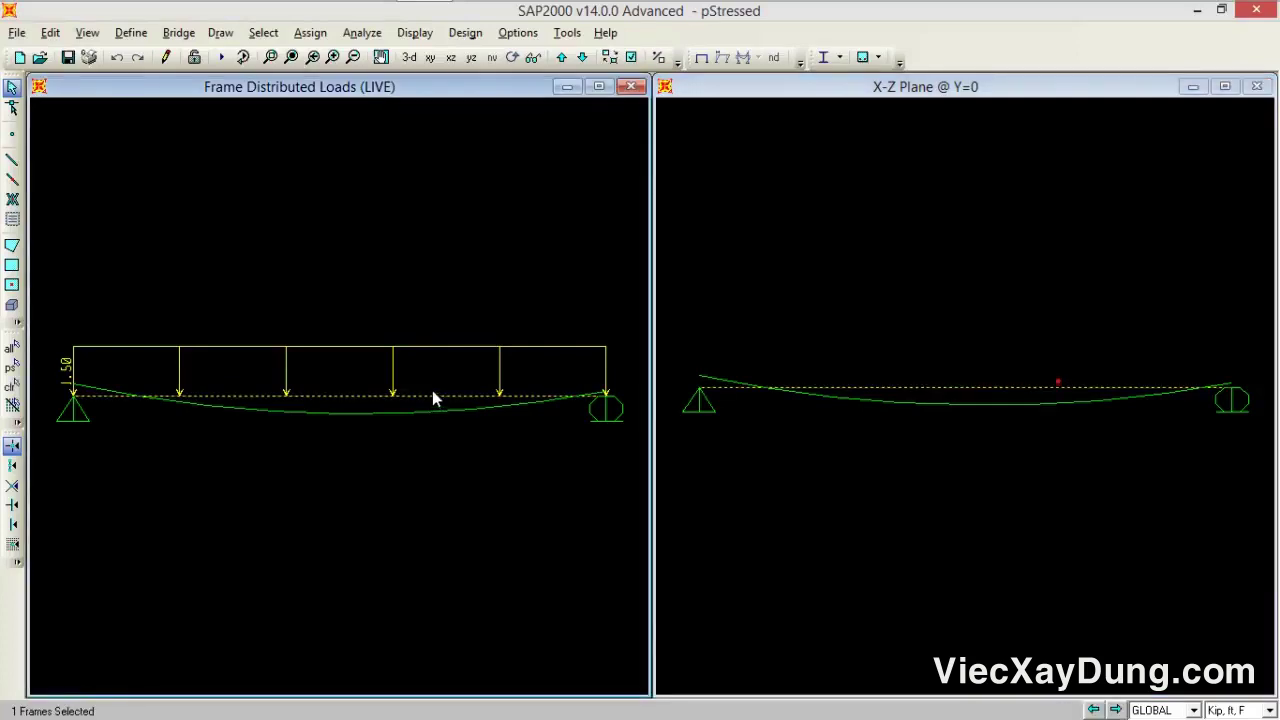
# - Set the beam's minimum number of output stations to 9
pyautogui.click(310, 32)
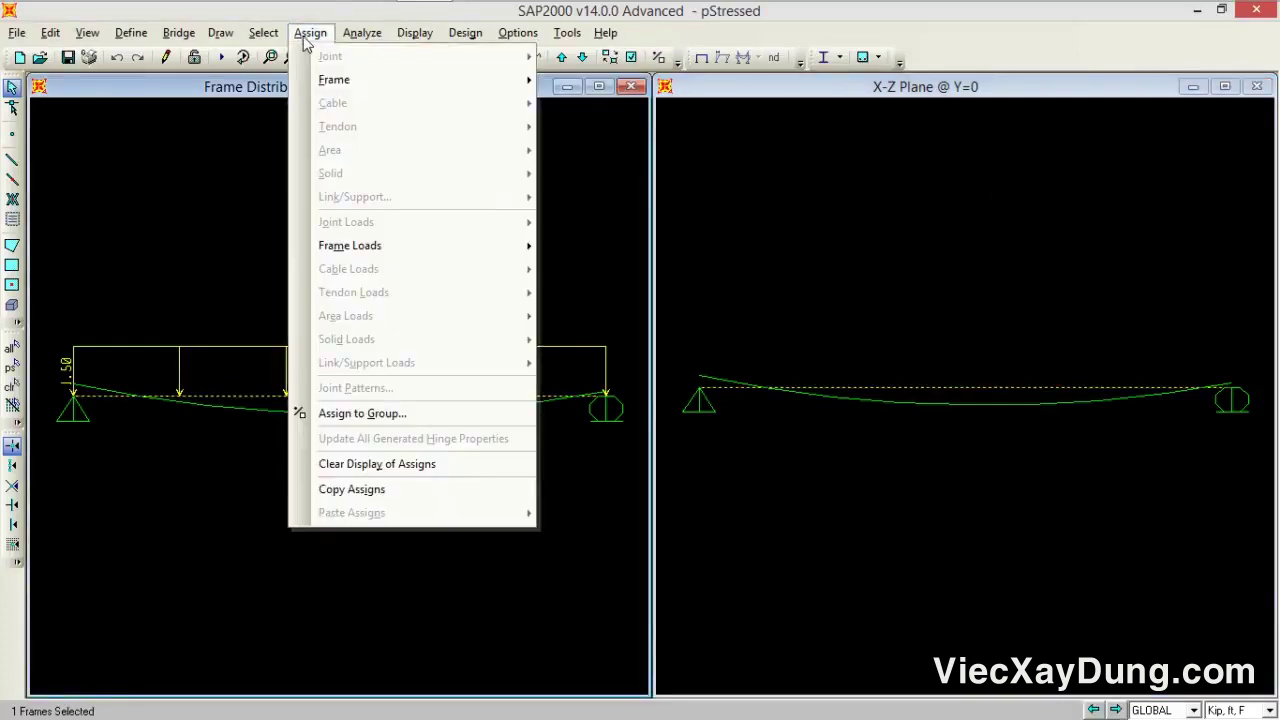
pyautogui.moveTo(336, 80)
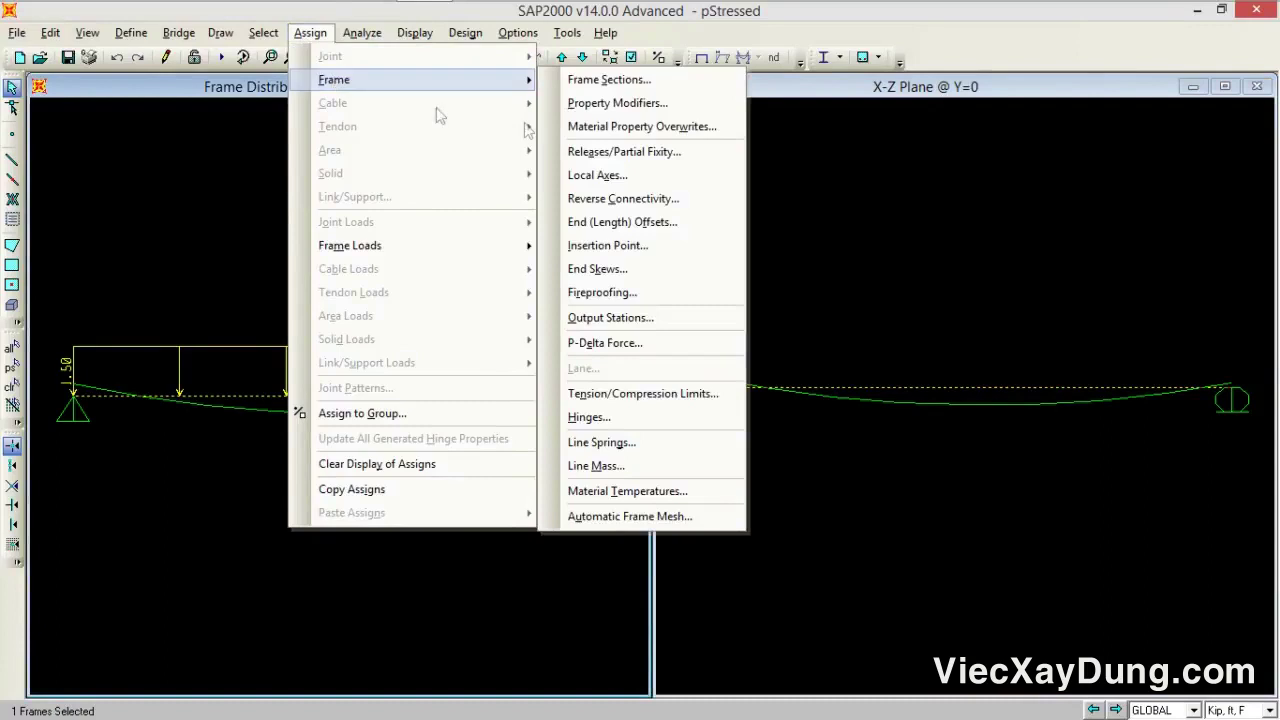
pyautogui.click(630, 320)
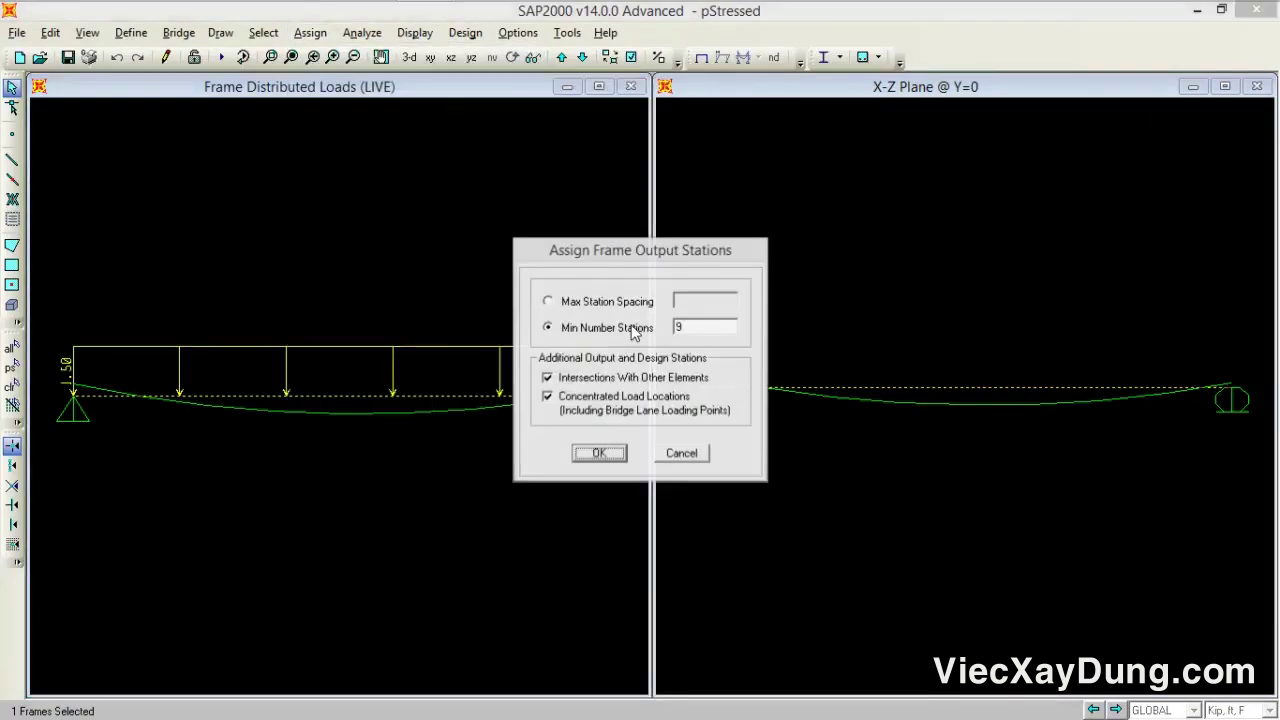
pyautogui.doubleClick(692, 330)
pyautogui.write('9')
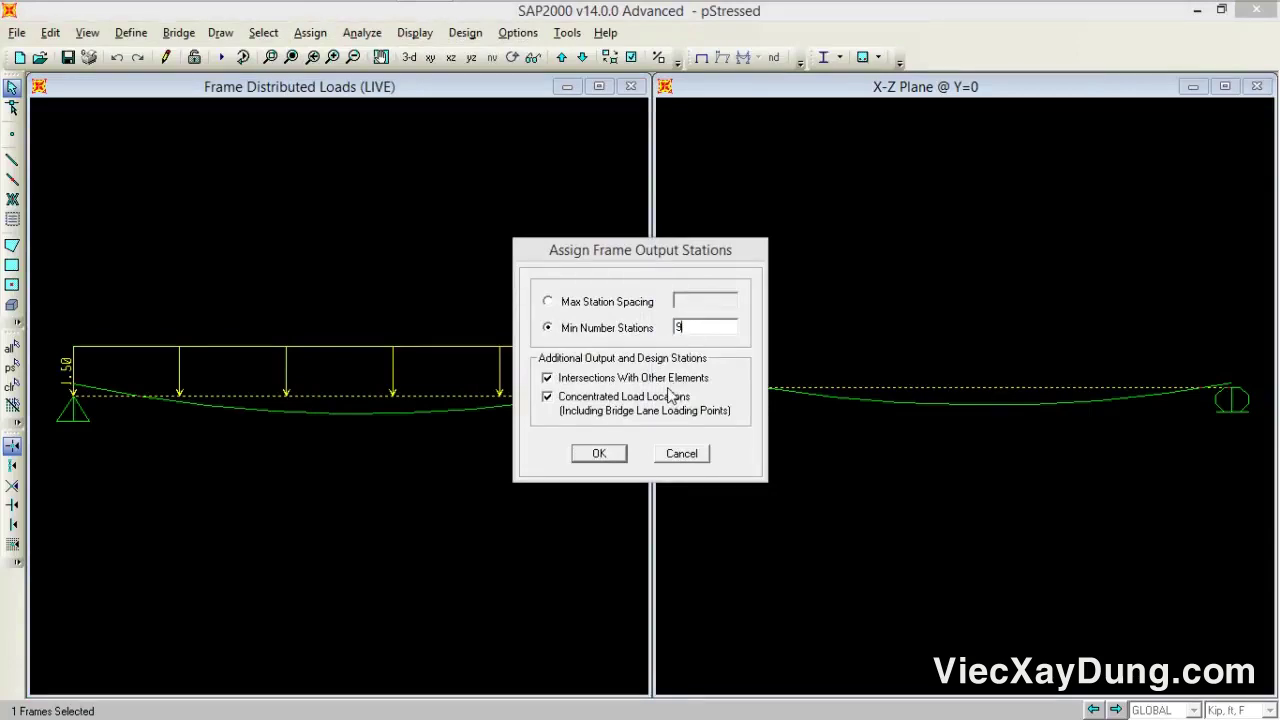
pyautogui.click(599, 454)
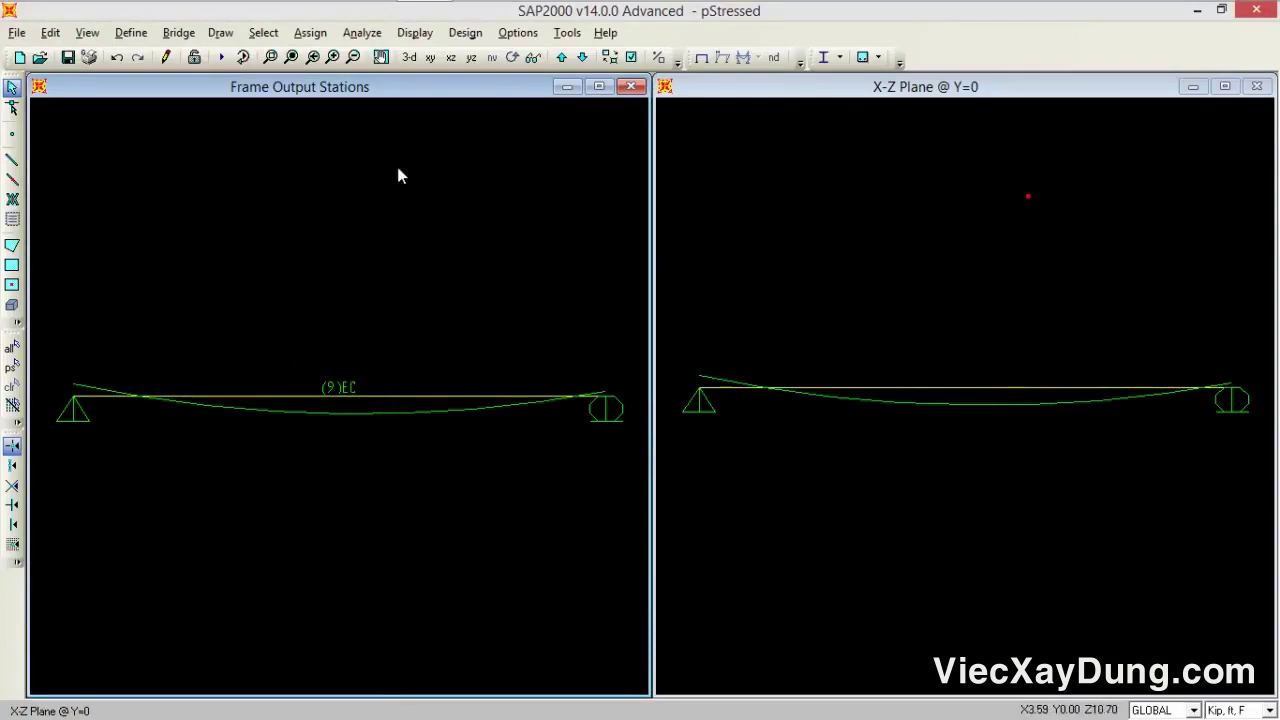
# - Set the analysis degrees of freedom to Plane Frame in the XZ plane and run all load cases
pyautogui.click(362, 32)
pyautogui.click(390, 56)
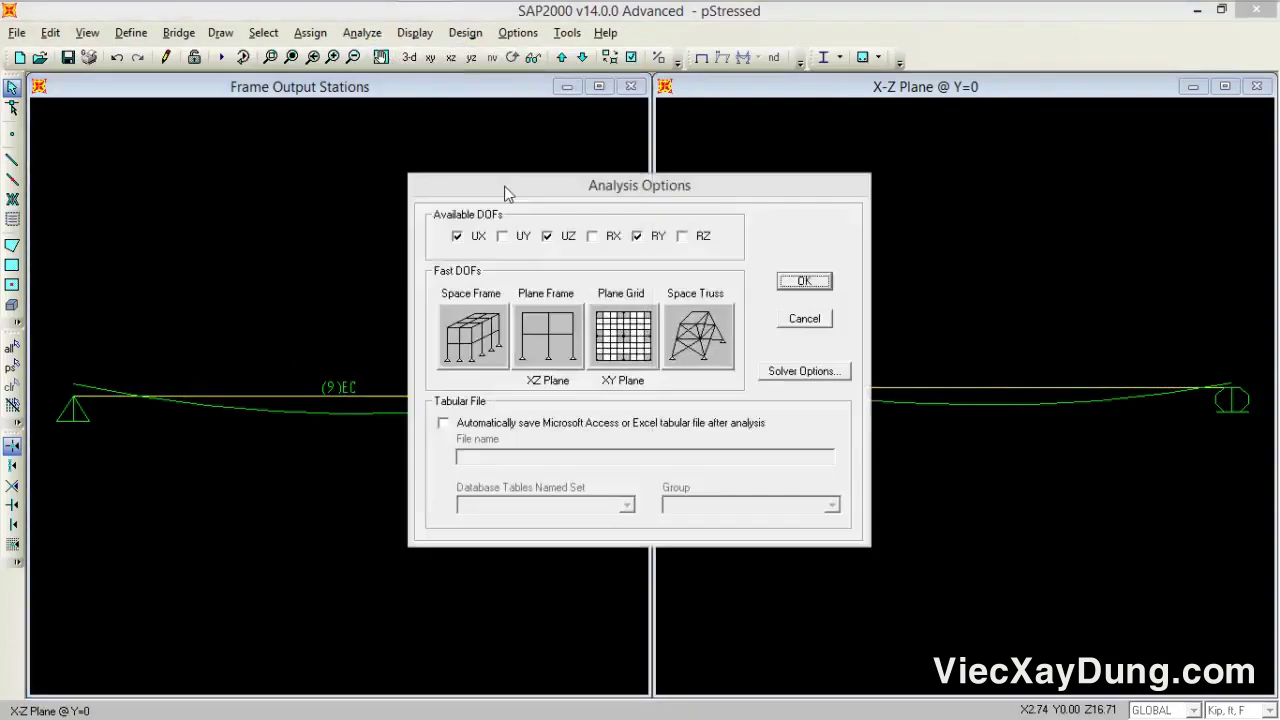
pyautogui.click(537, 325)
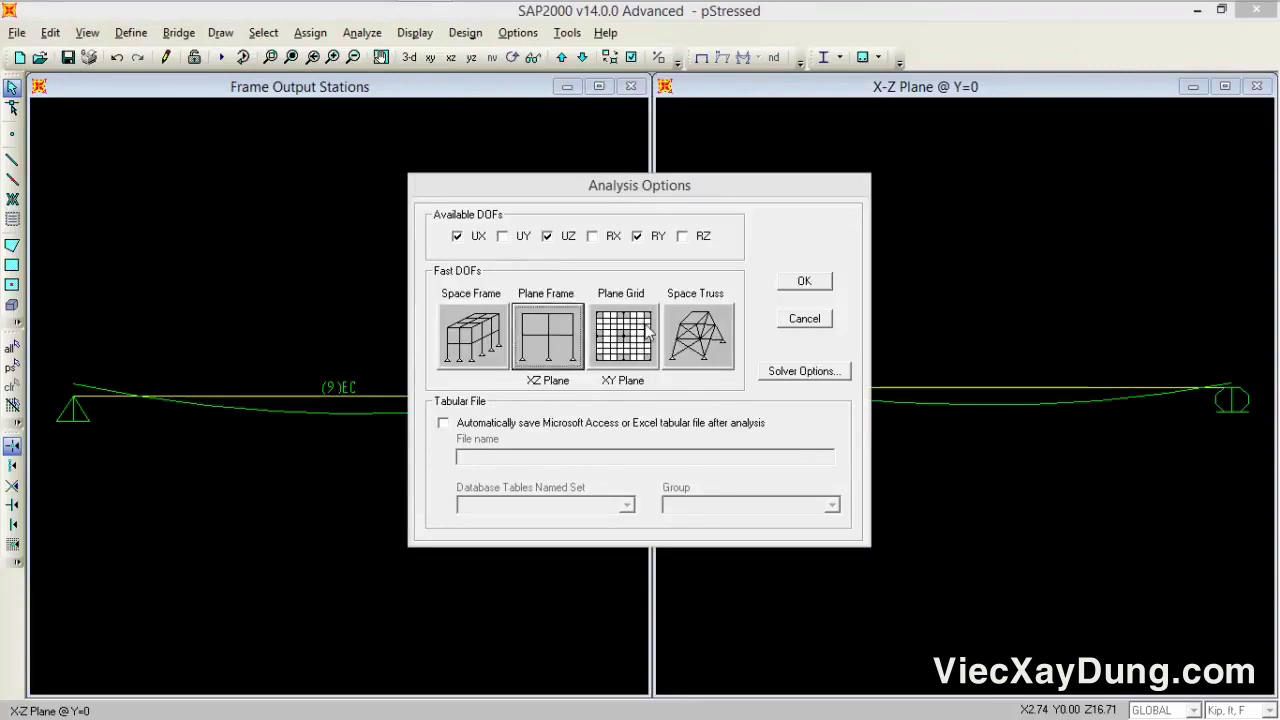
pyautogui.click(804, 280)
pyautogui.click(221, 57)
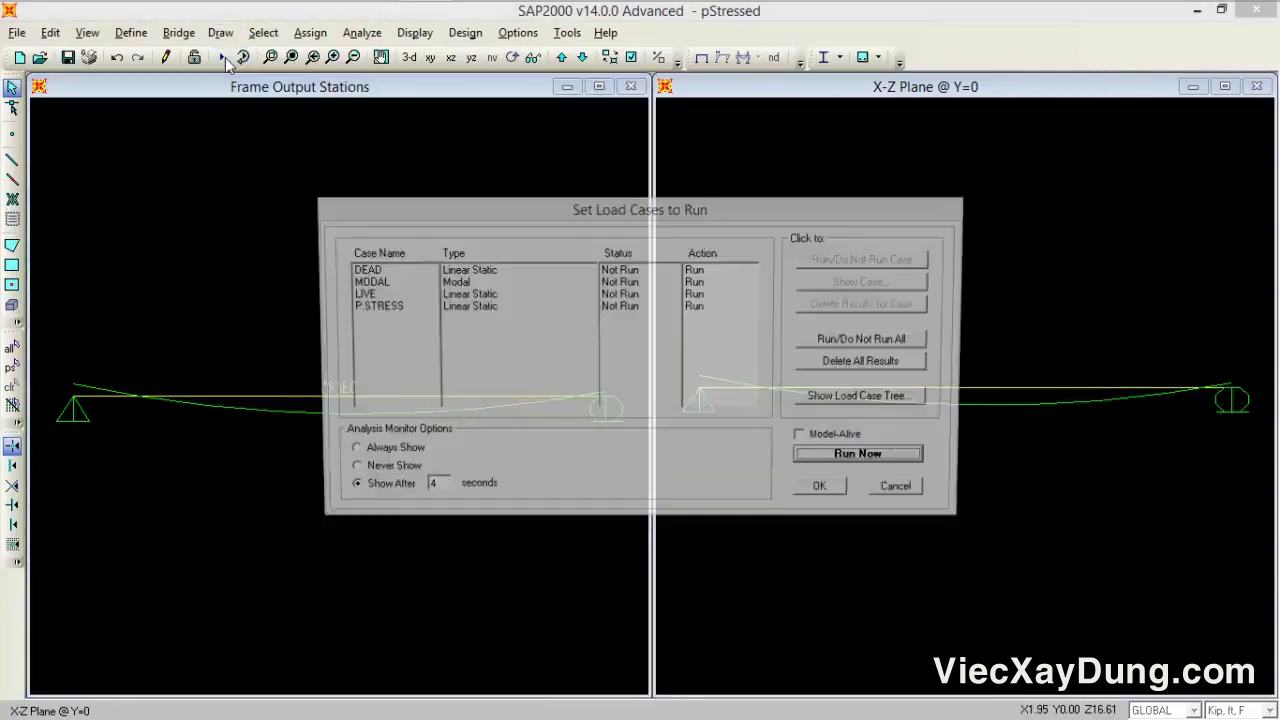
pyautogui.click(850, 459)
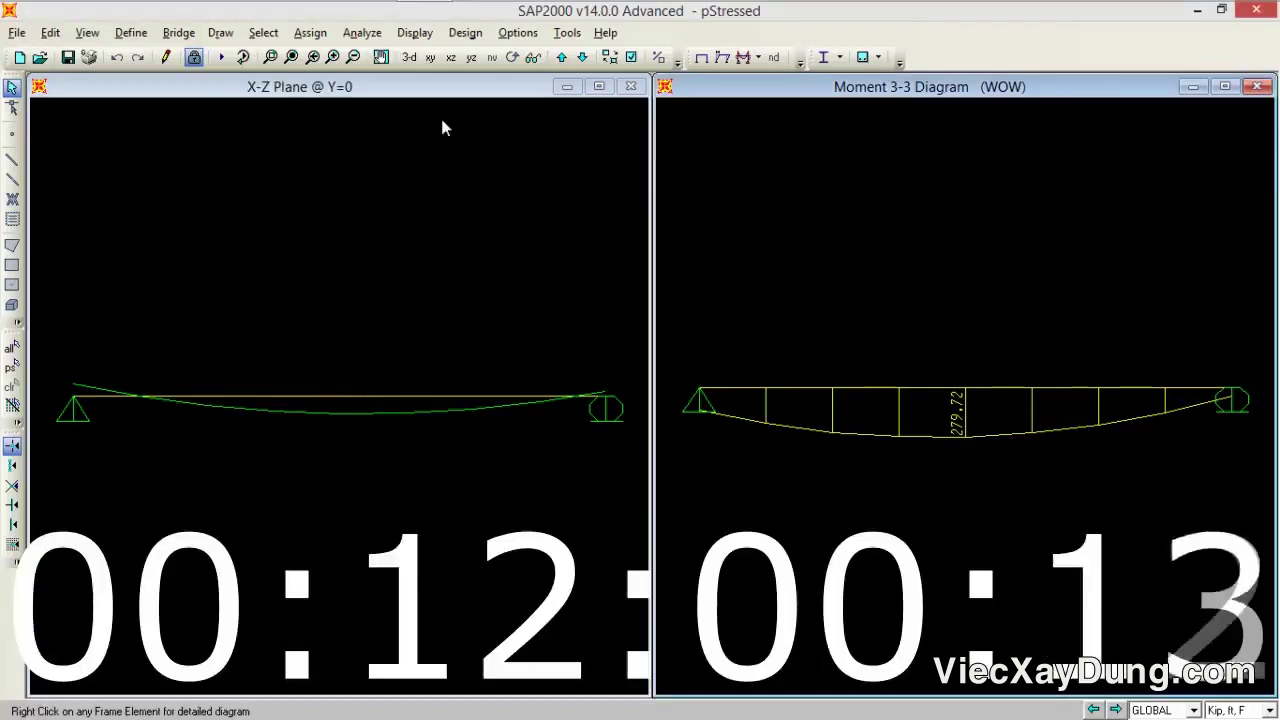
# - Unlock the model, discarding the analysis results, and set the beam's minimum number of output stations to 30
pyautogui.click(195, 57)
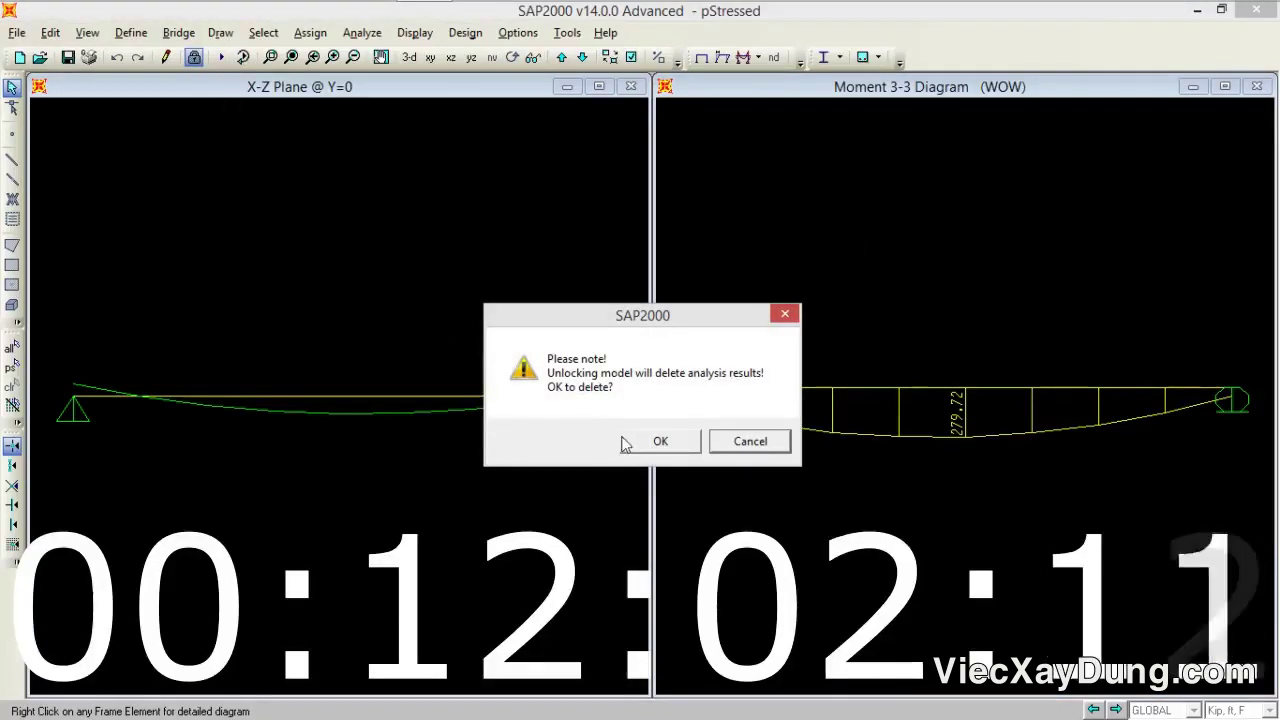
pyautogui.click(660, 441)
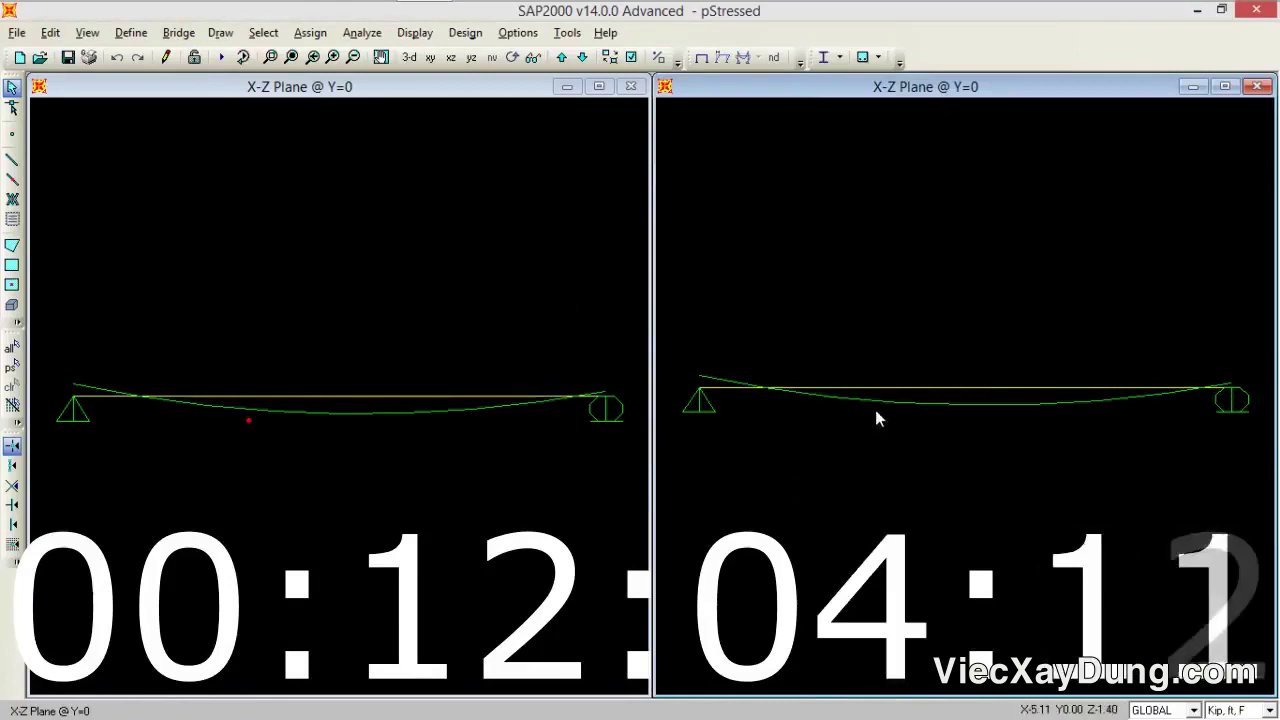
pyautogui.click(452, 396)
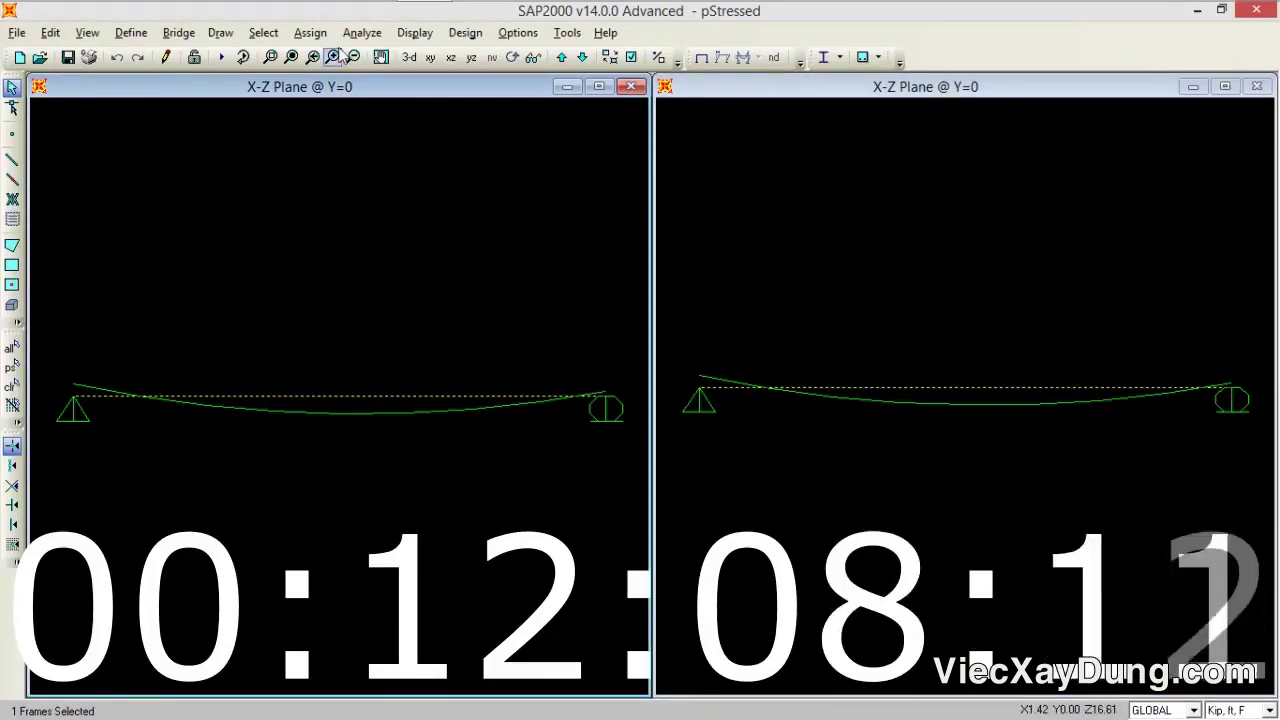
pyautogui.click(310, 32)
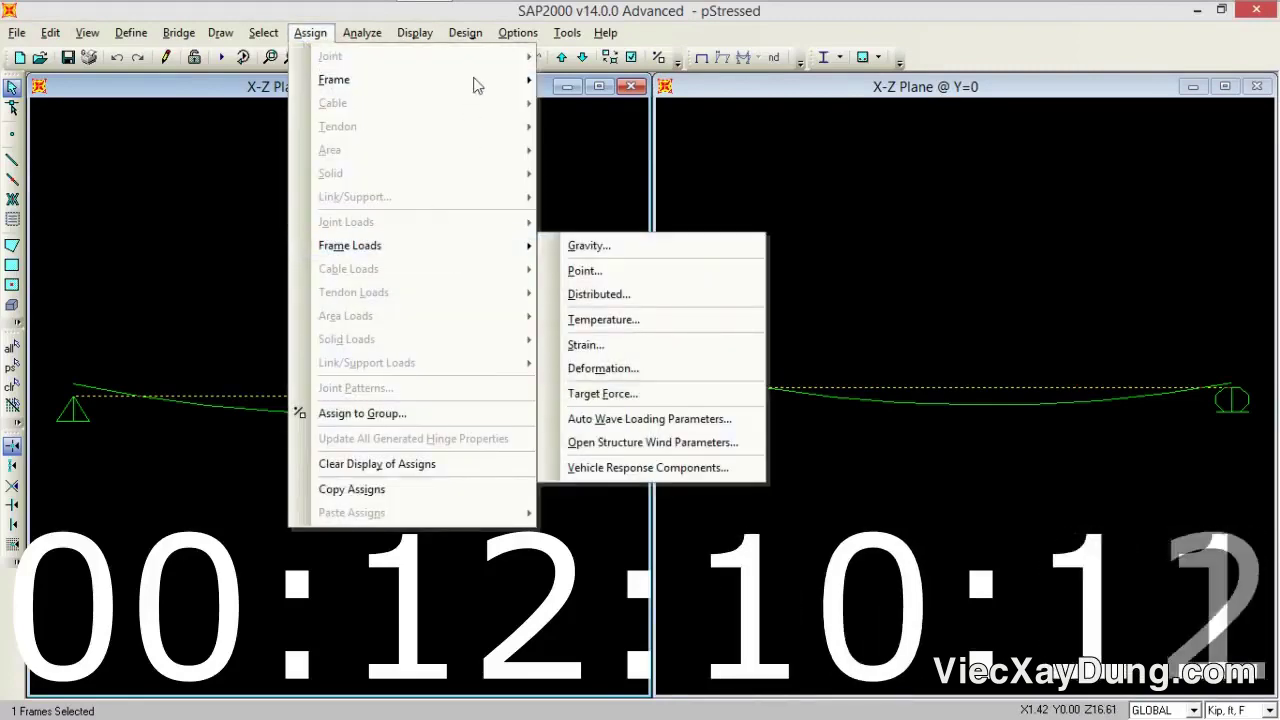
pyautogui.moveTo(490, 92)
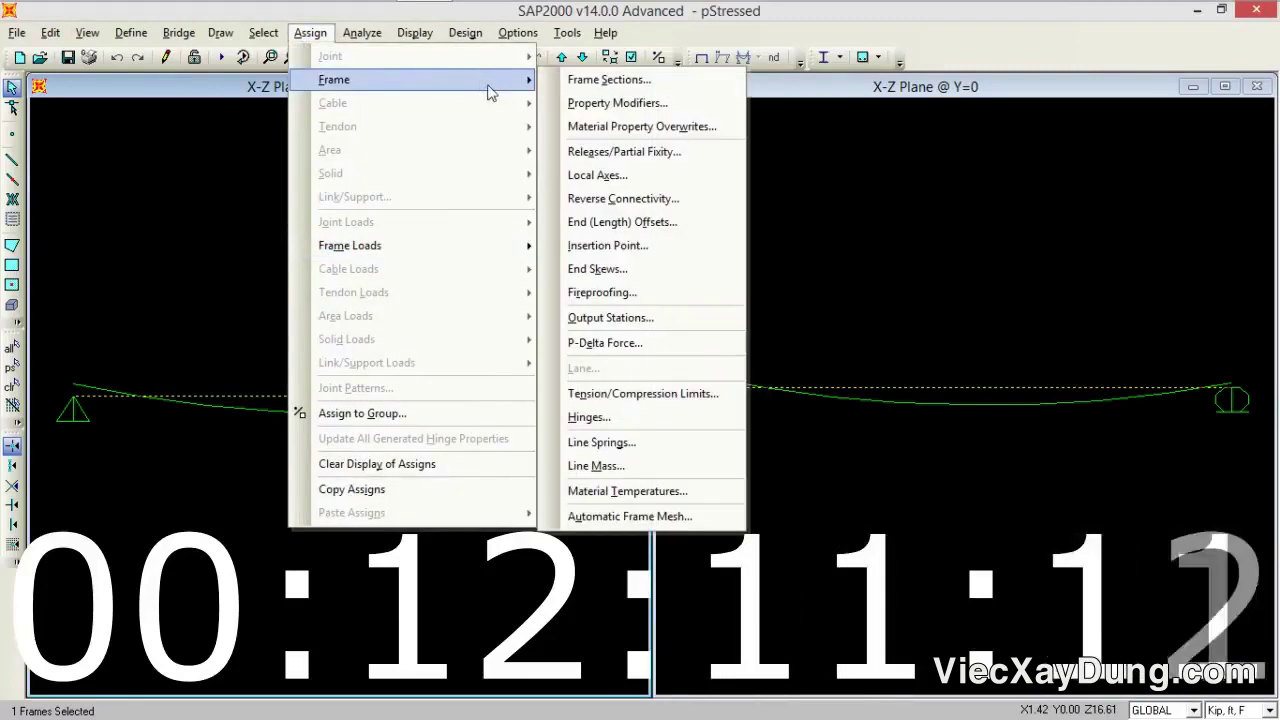
pyautogui.click(610, 317)
pyautogui.doubleClick(690, 328)
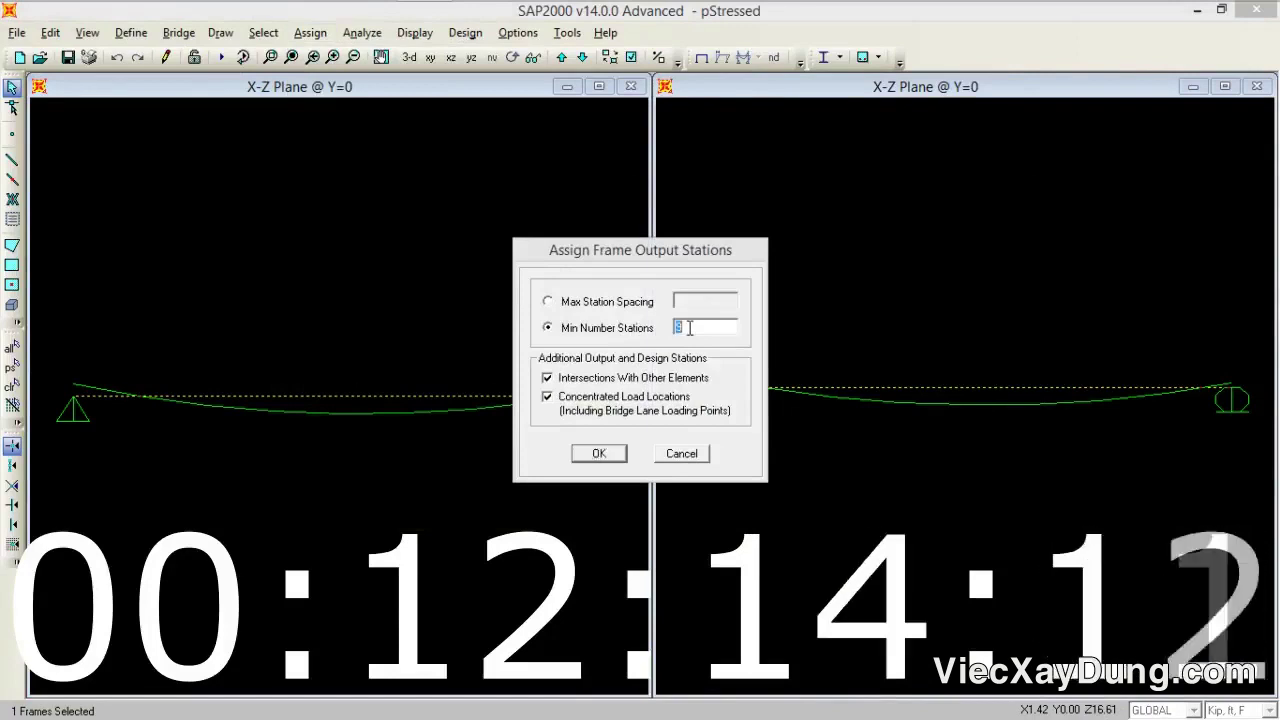
pyautogui.write('30')
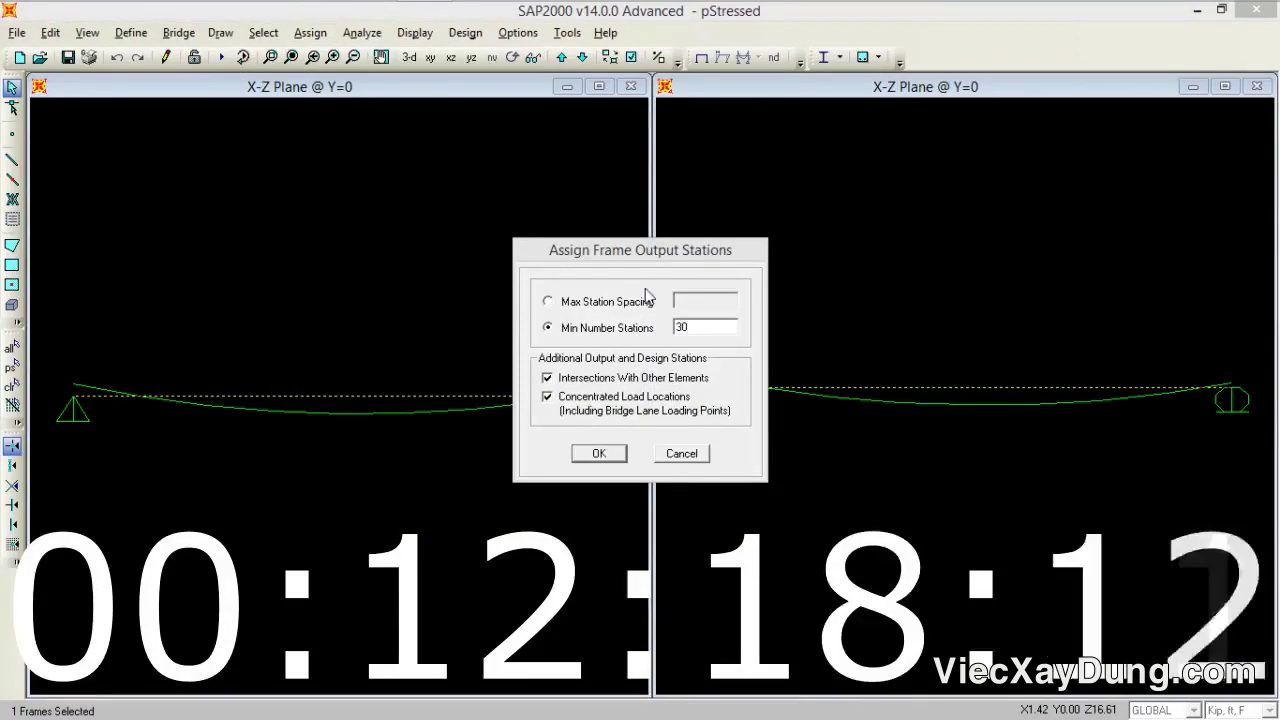
pyautogui.click(616, 453)
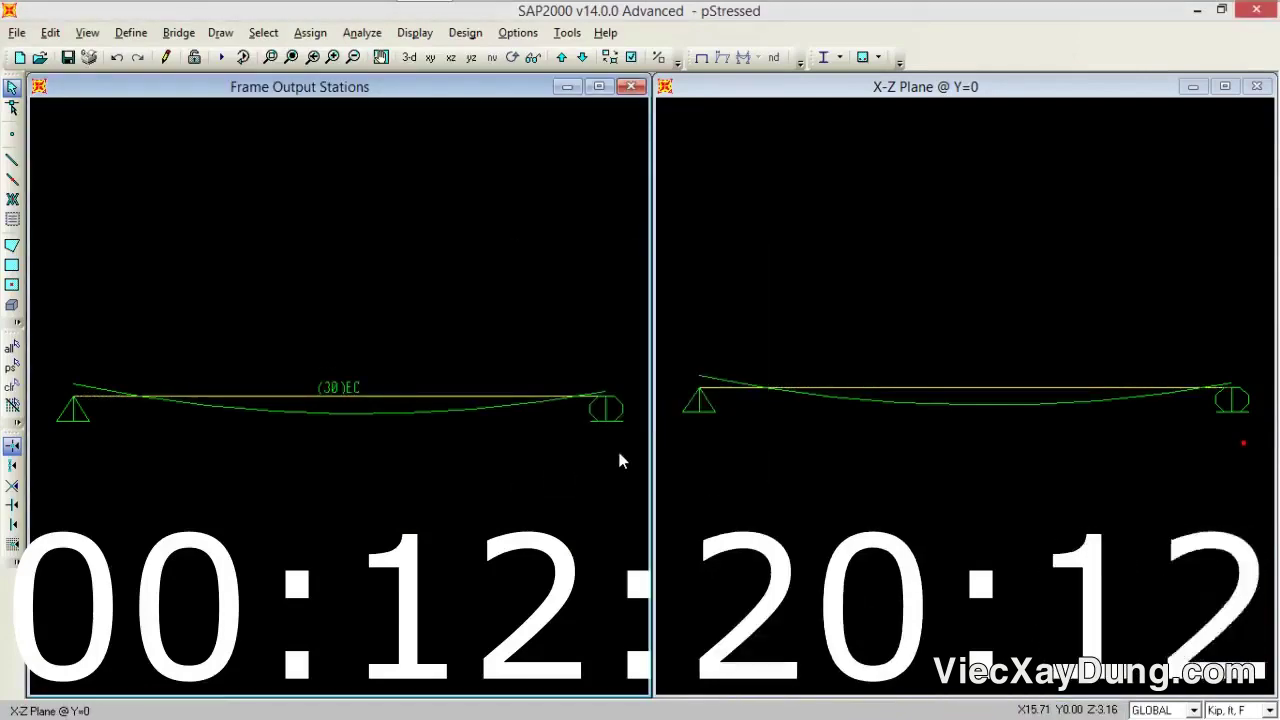
# - Run the analysis for all load cases and return the first view to the undeformed shape
pyautogui.click(222, 58)
pyautogui.click(860, 456)
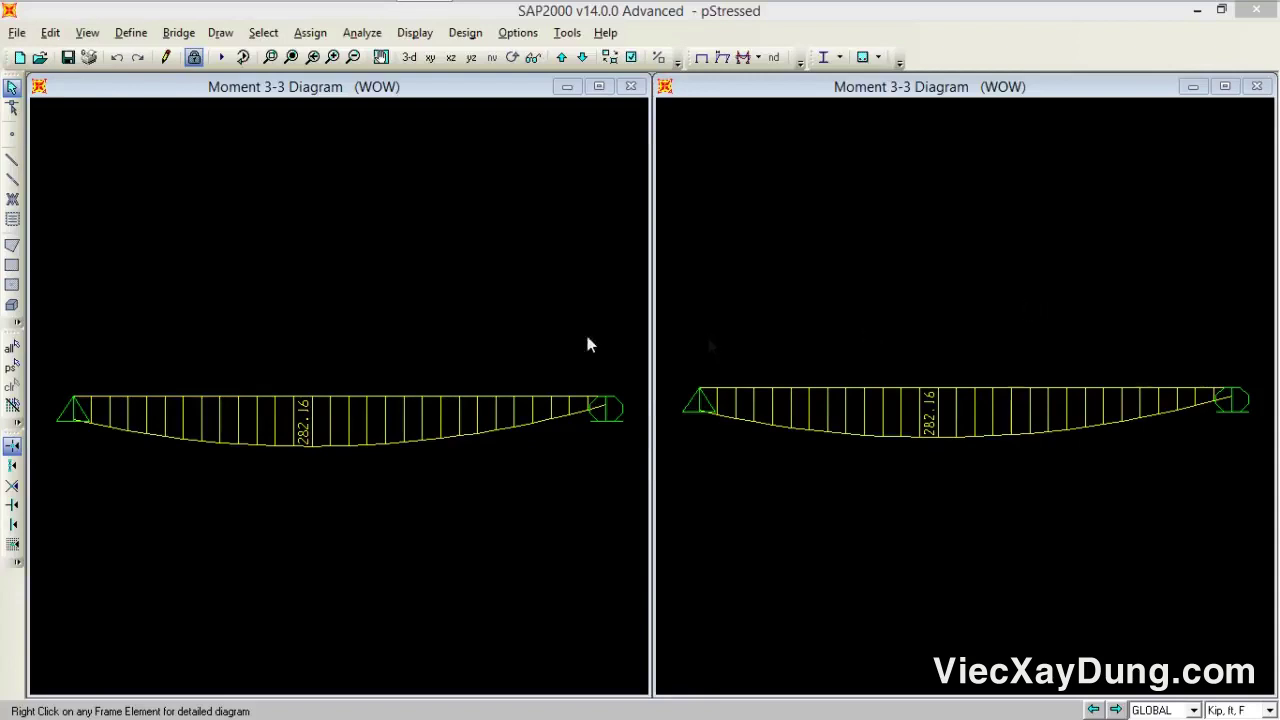
pyautogui.click(391, 366)
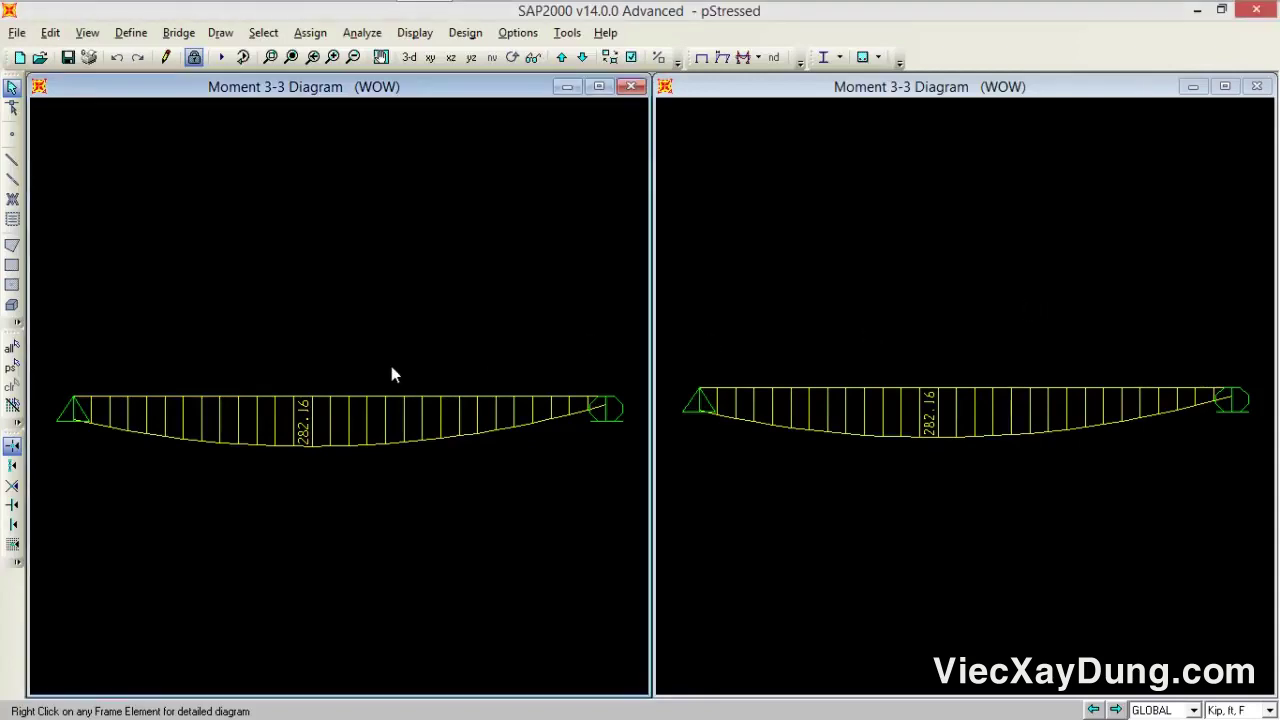
pyautogui.click(703, 60)
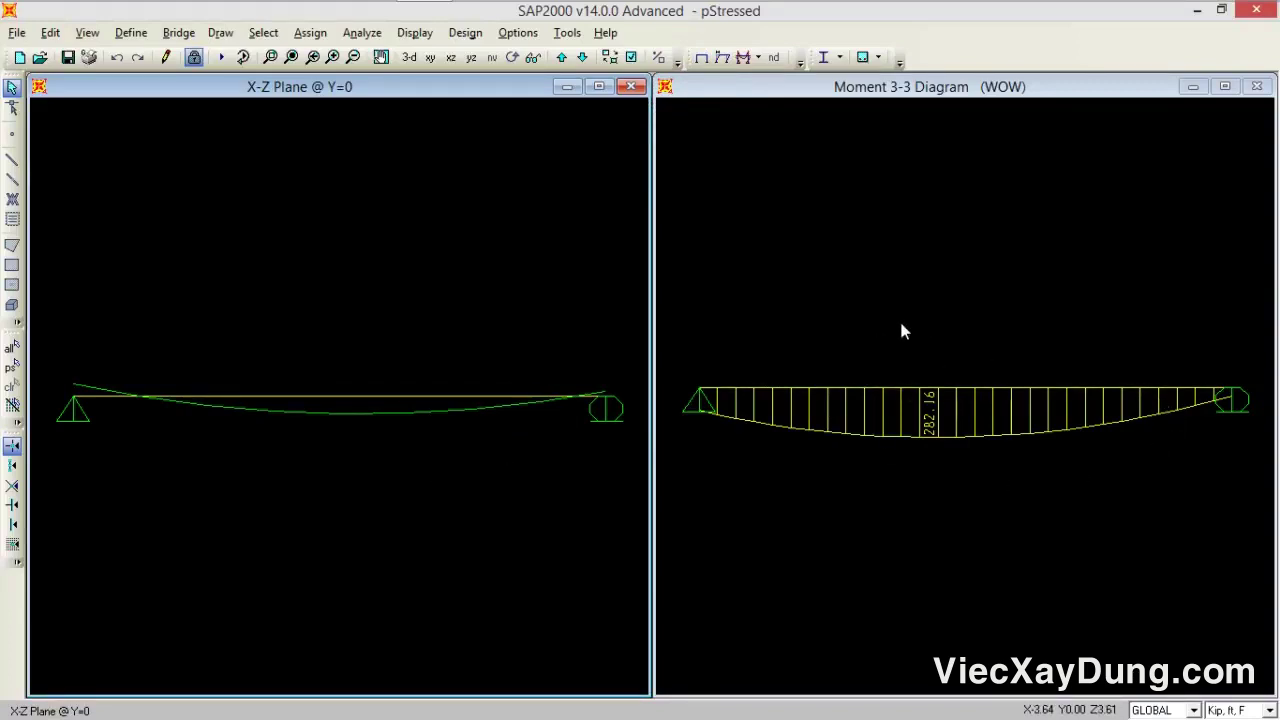
# - Unlock the model, delete the parabolic tendon and rerun the analysis for all load cases
pyautogui.click(194, 57)
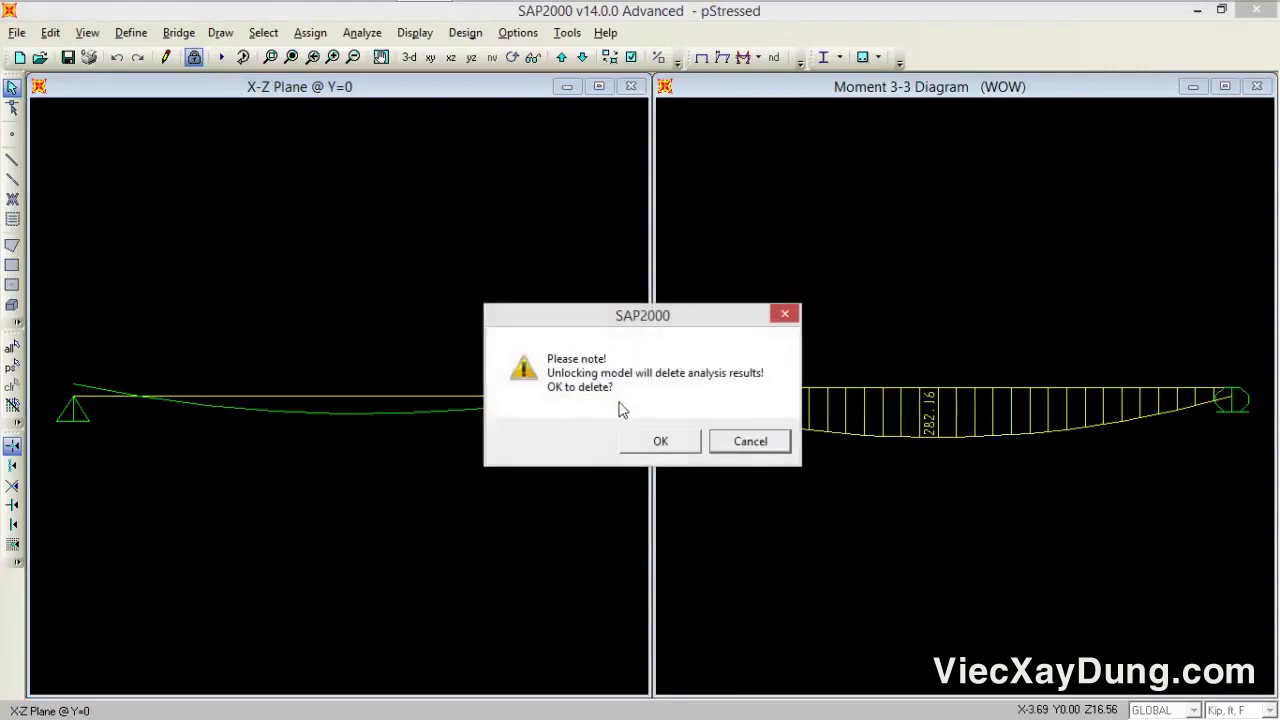
pyautogui.click(655, 441)
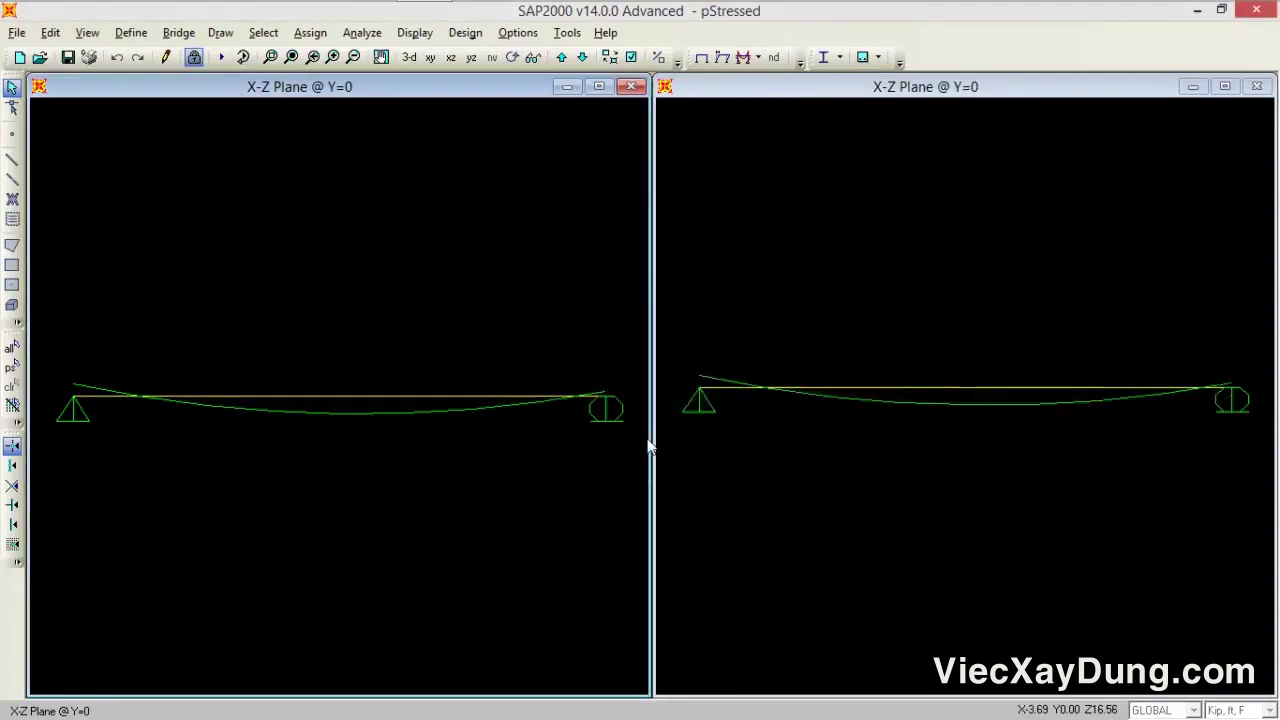
pyautogui.click(349, 416)
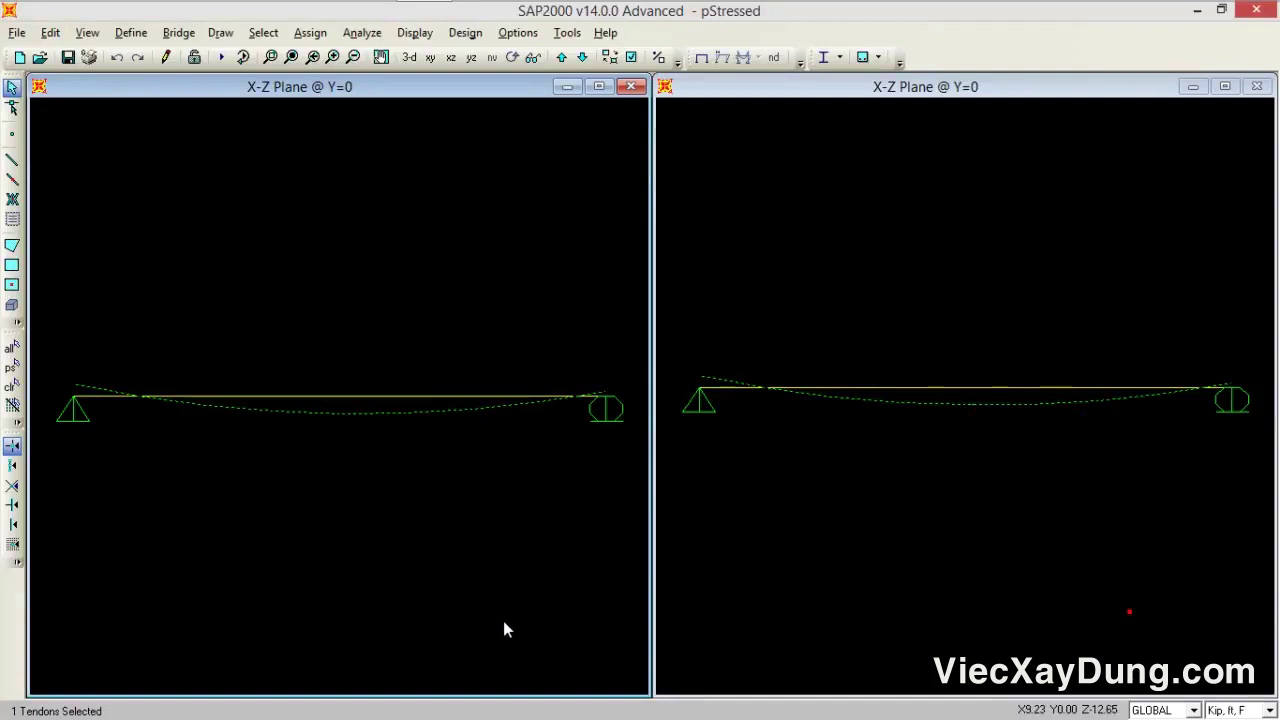
pyautogui.press('Delete')
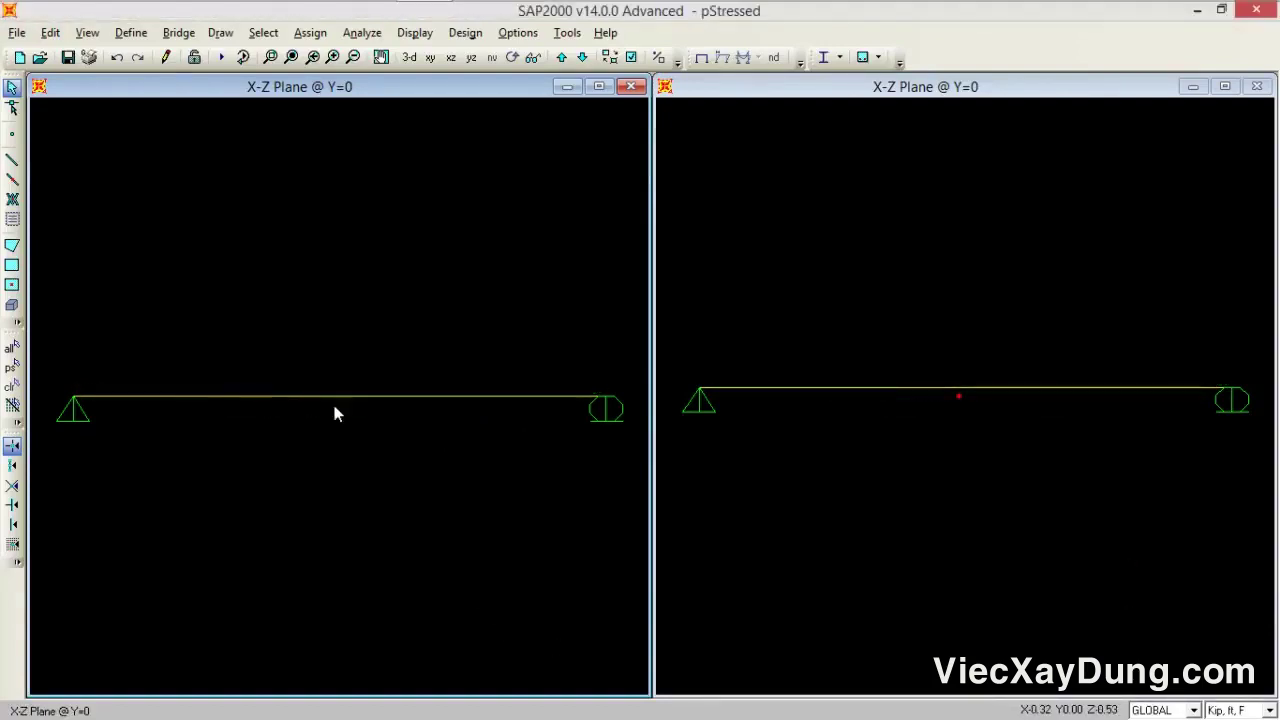
pyautogui.click(221, 57)
pyautogui.click(822, 460)
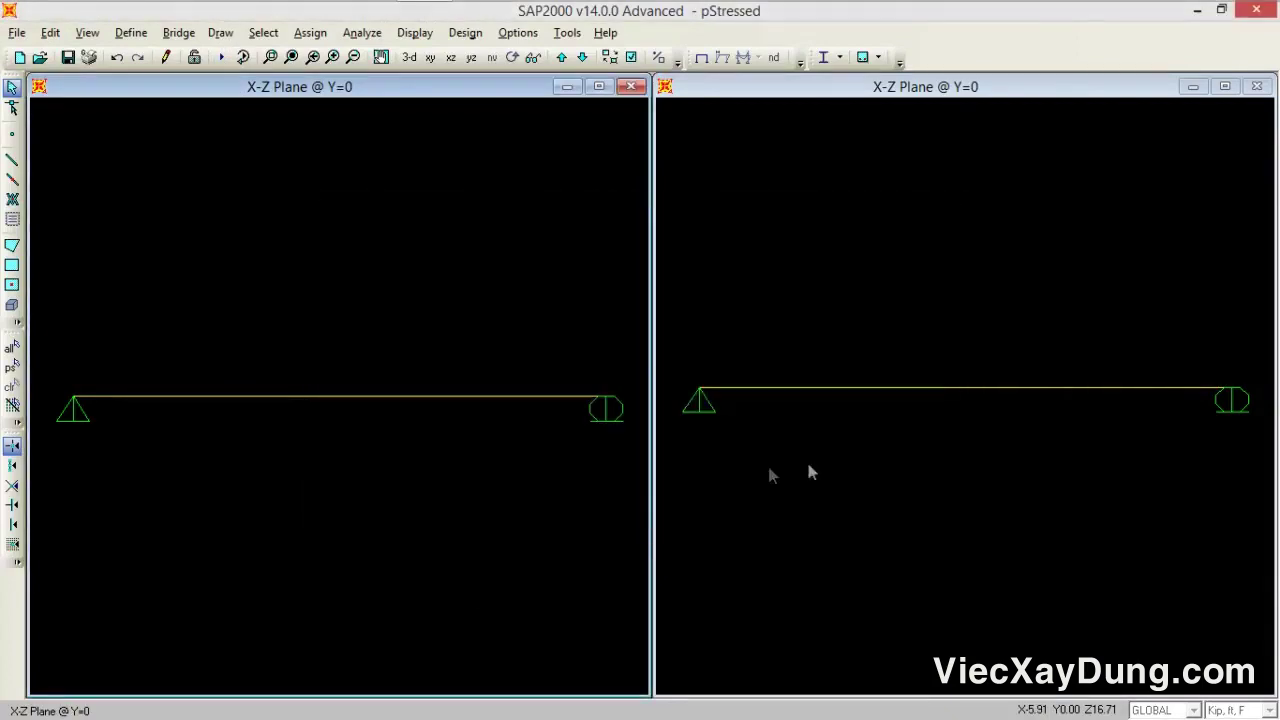